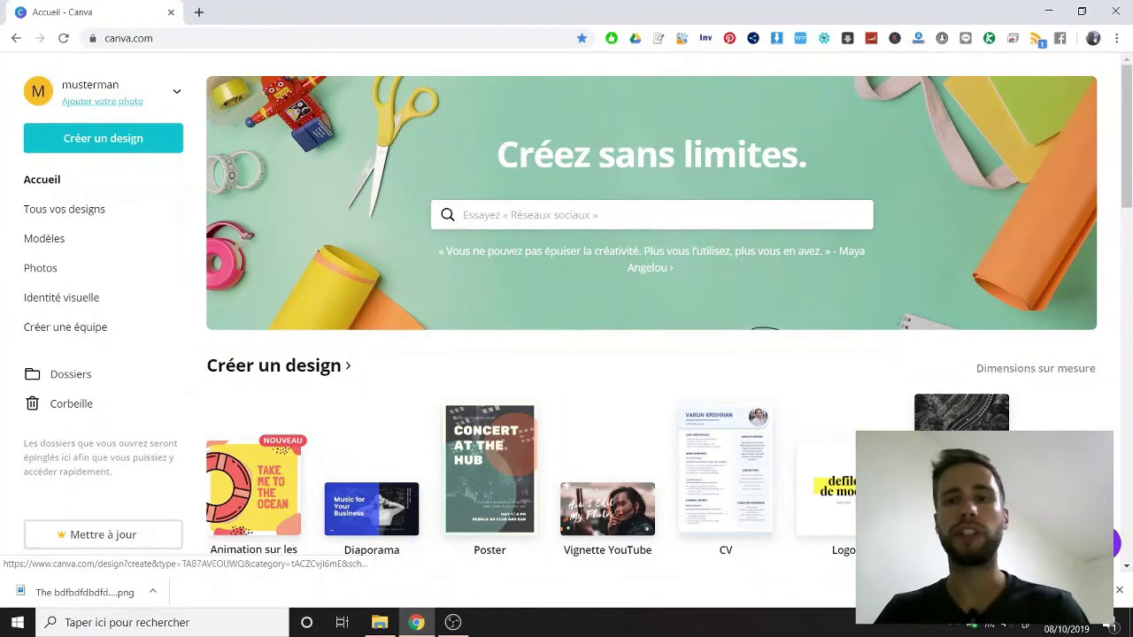
Look through the design formats offered on the home page and the thumbnails among the existing designs.
scroll(804, 434, "right", 5)
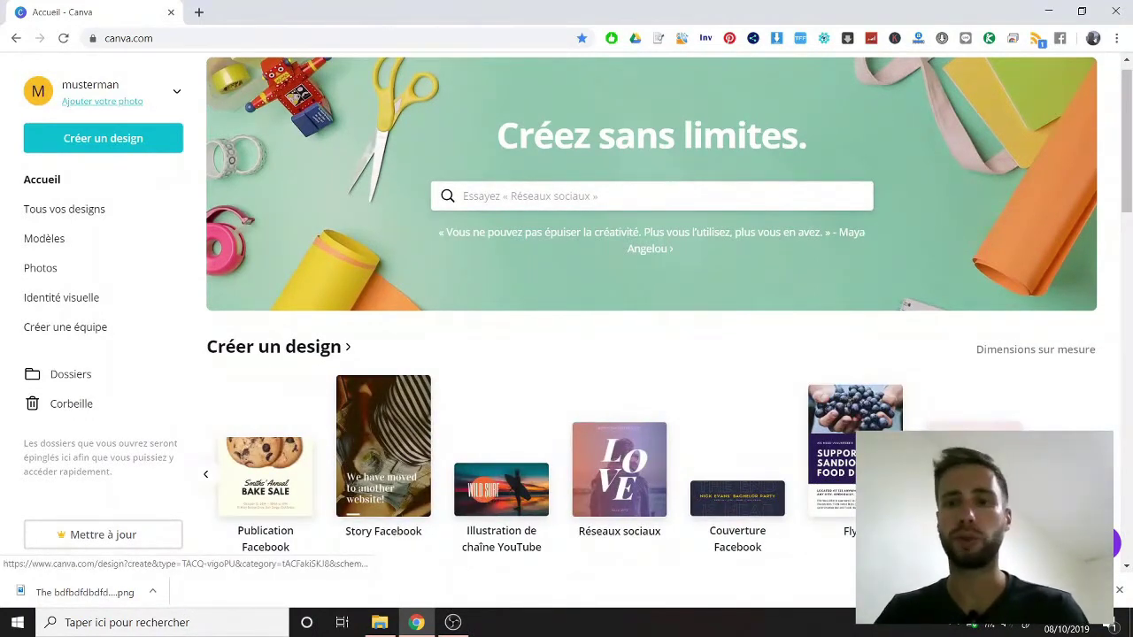
scroll(811, 430, "down", 3)
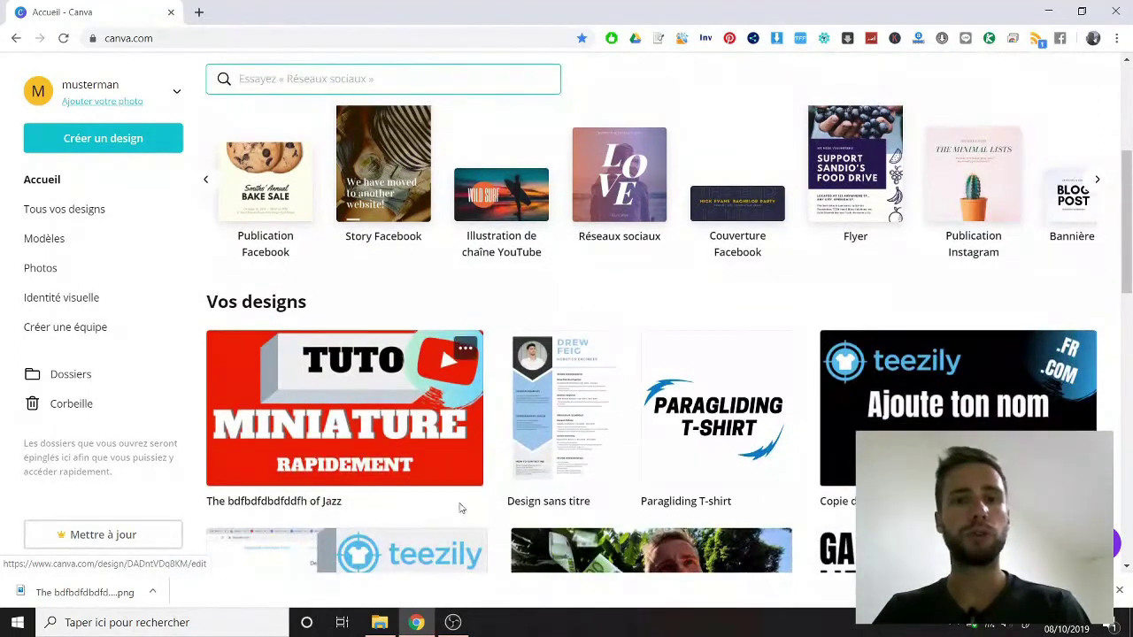
scroll(501, 390, "down", 2)
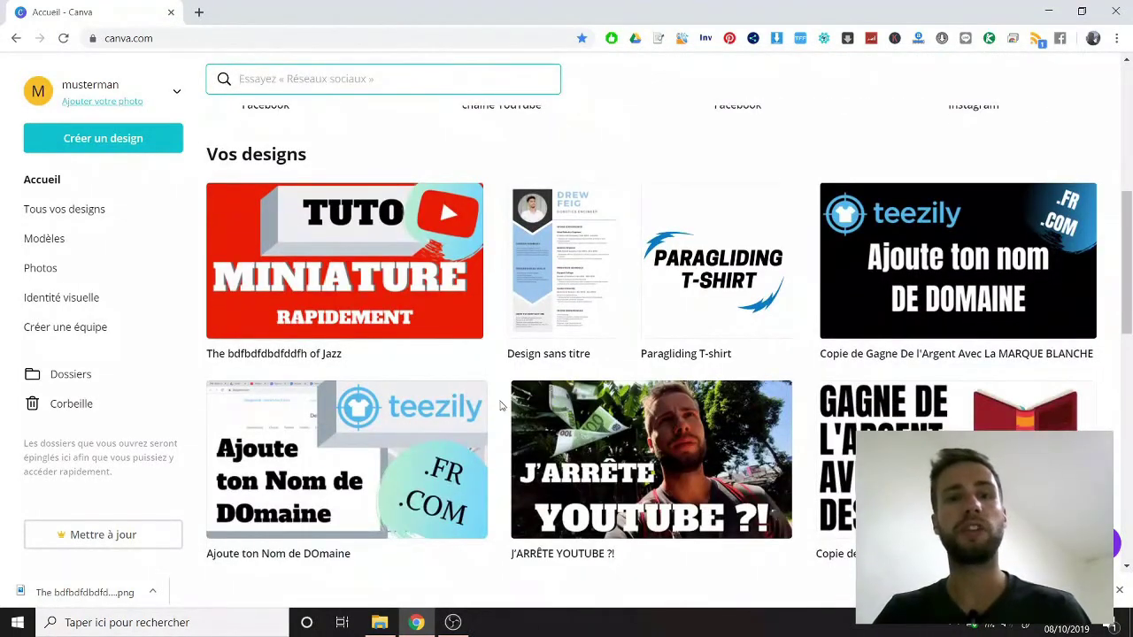
scroll(478, 392, "down", 5)
scroll(431, 393, "down", 2)
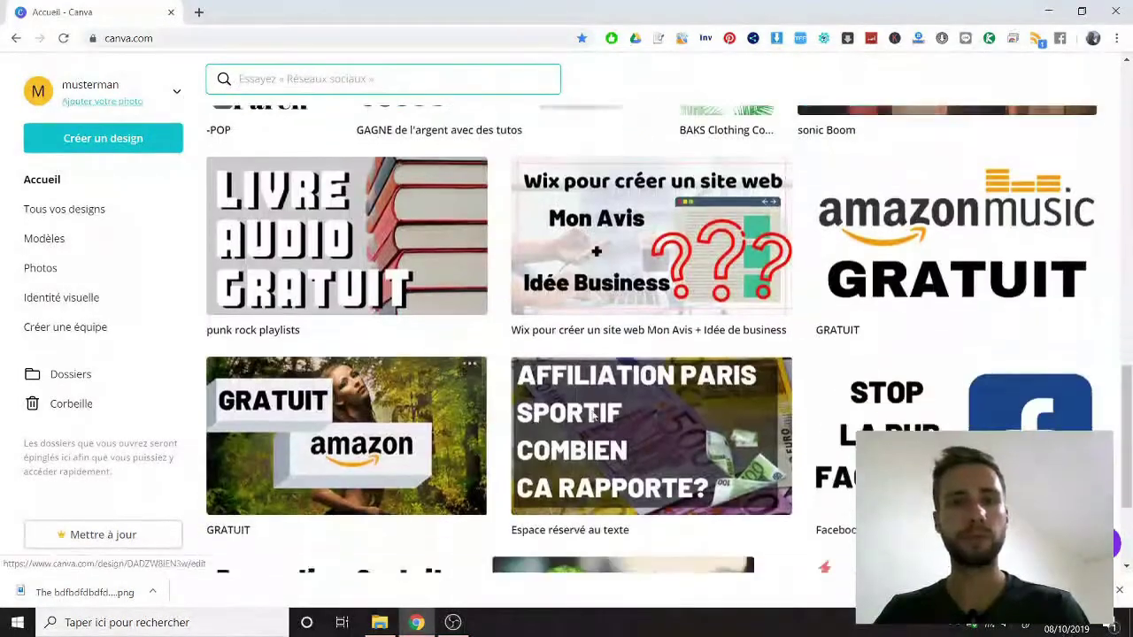
scroll(419, 348, "up", 5)
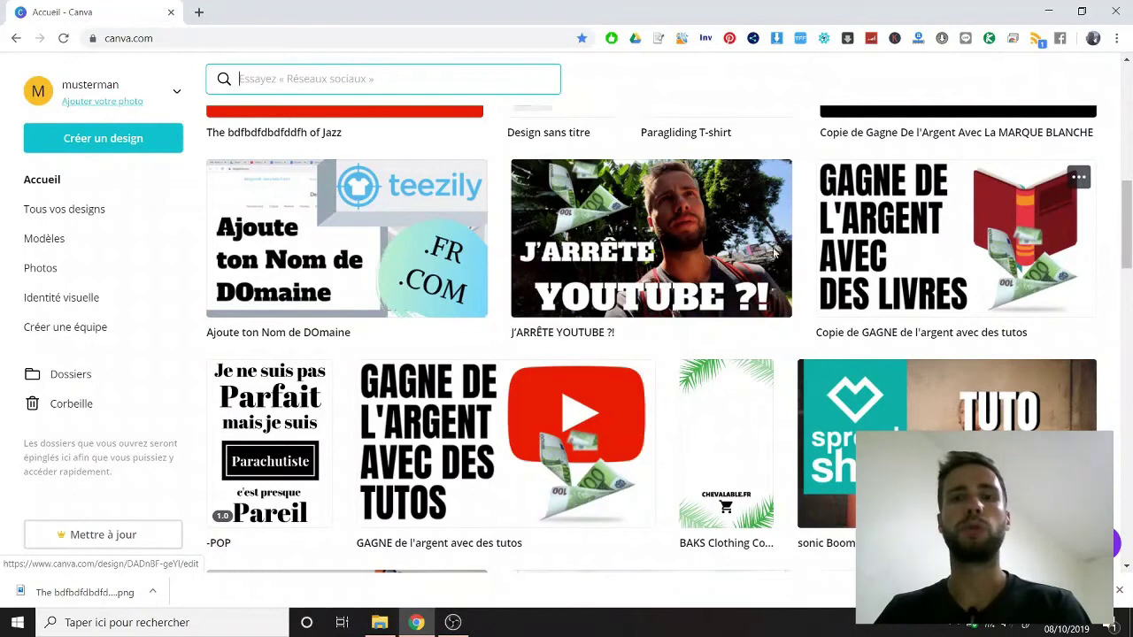
left_click(636, 379)
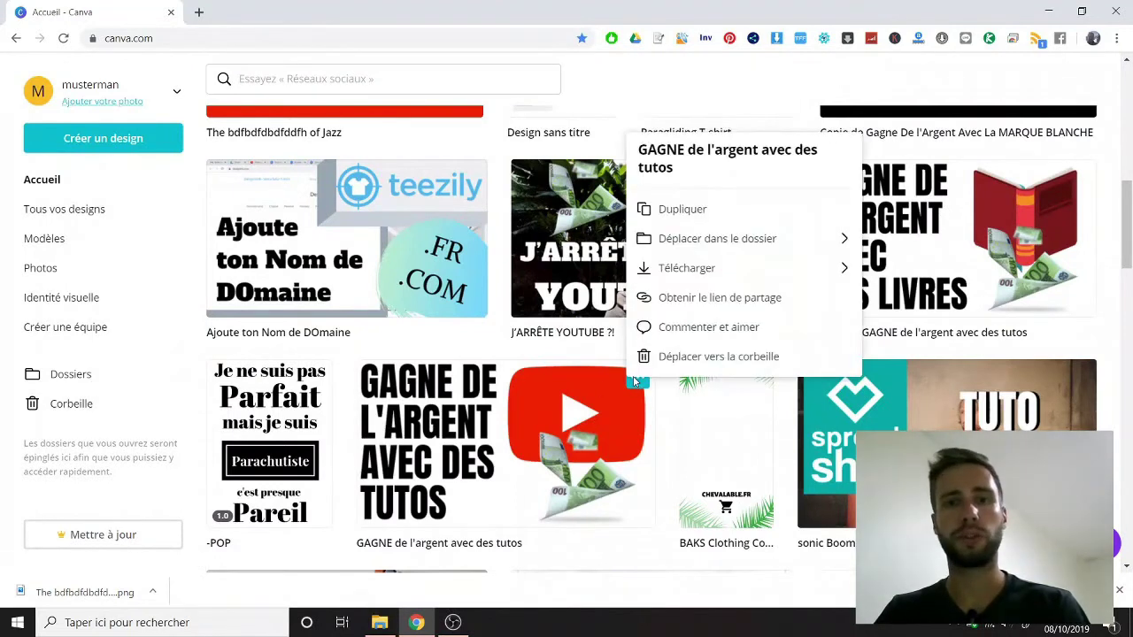
left_click(564, 351)
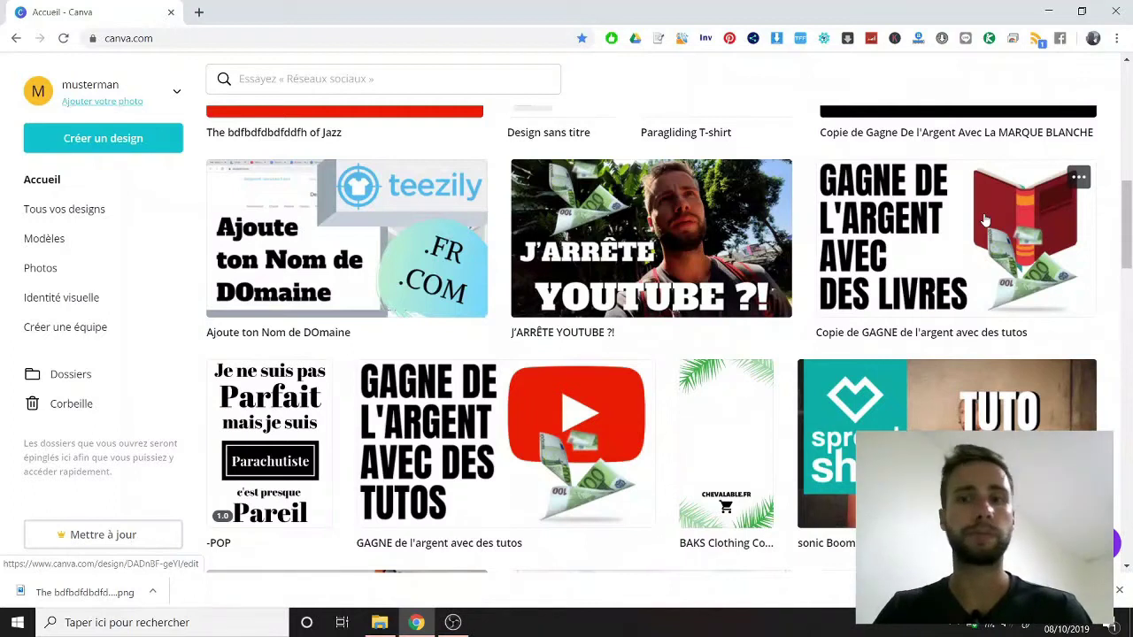
Search the design formats for "youtube" and create a new blank Vignette YouTube design of 1280 × 720 px.
scroll(611, 203, "up", 10)
left_click(611, 224)
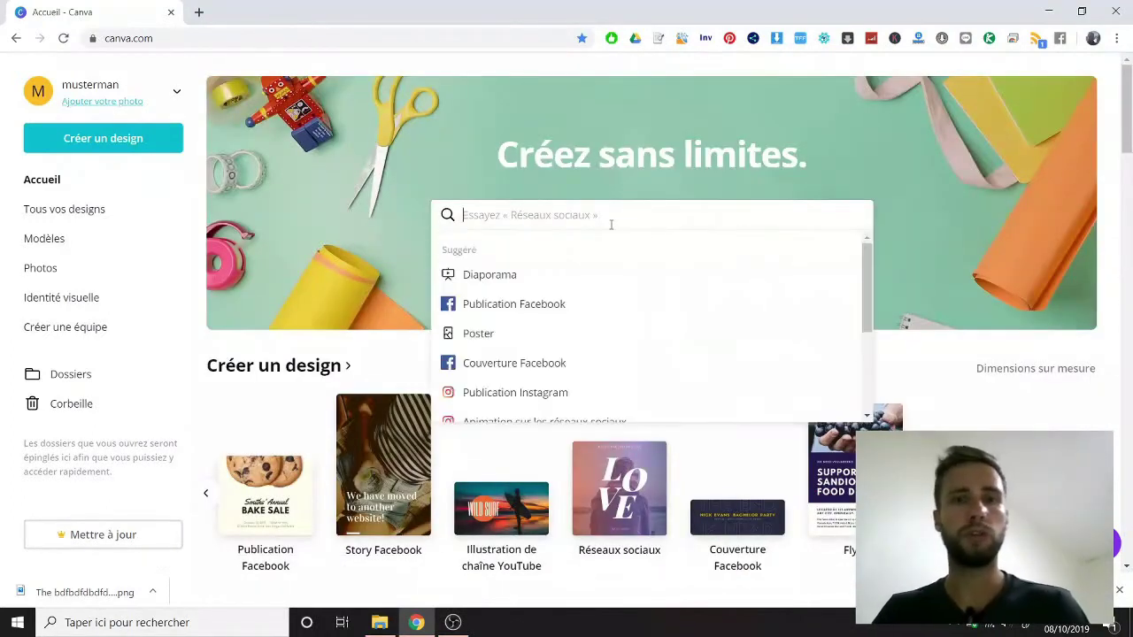
type("youtube")
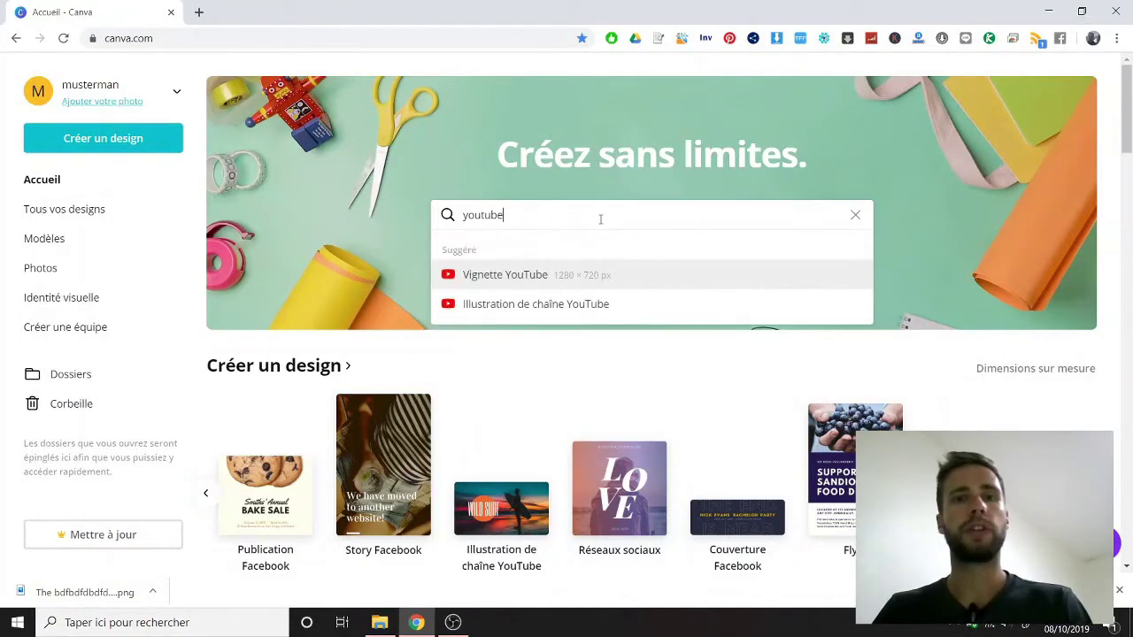
left_click(494, 275)
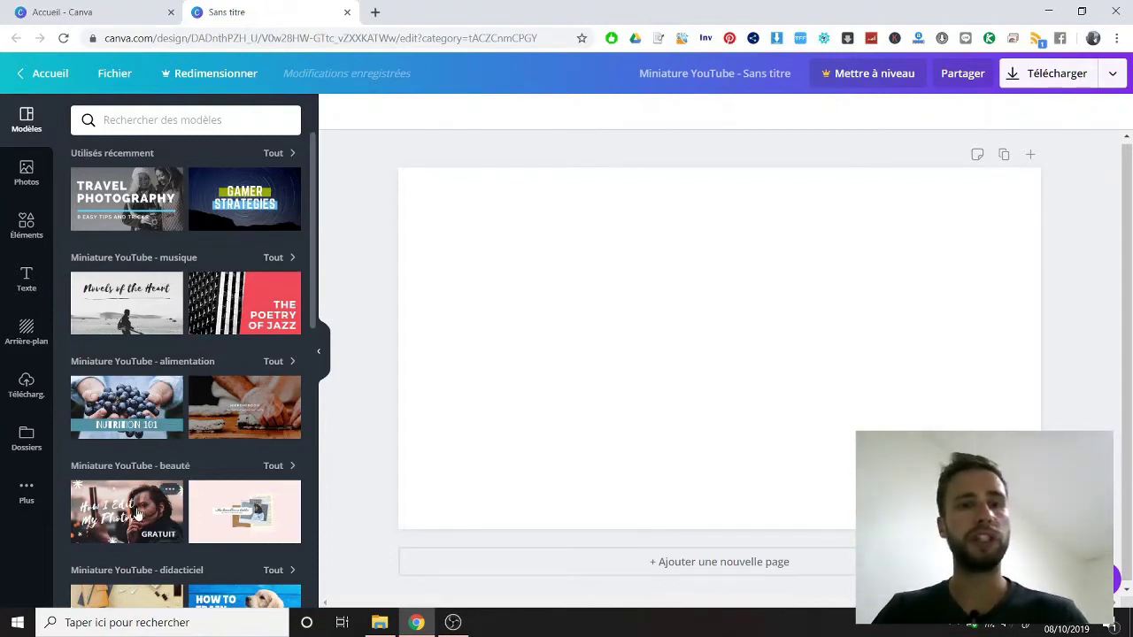
Apply the recently used "Gamer Strategies" template to the blank page.
left_click(269, 203)
left_click(757, 262)
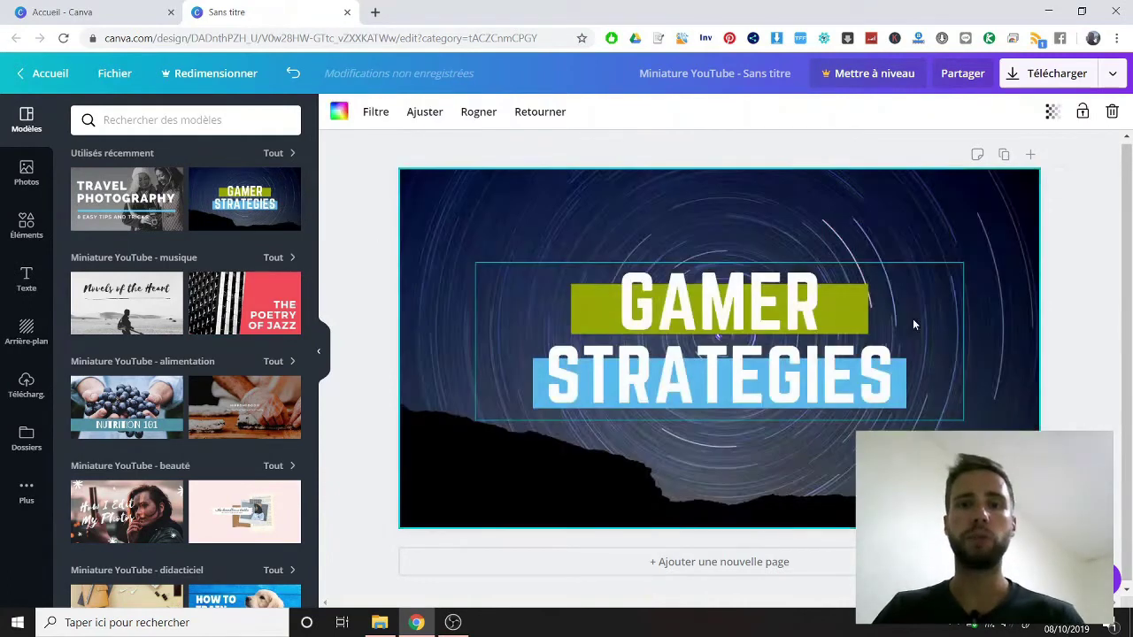
left_click(1074, 332)
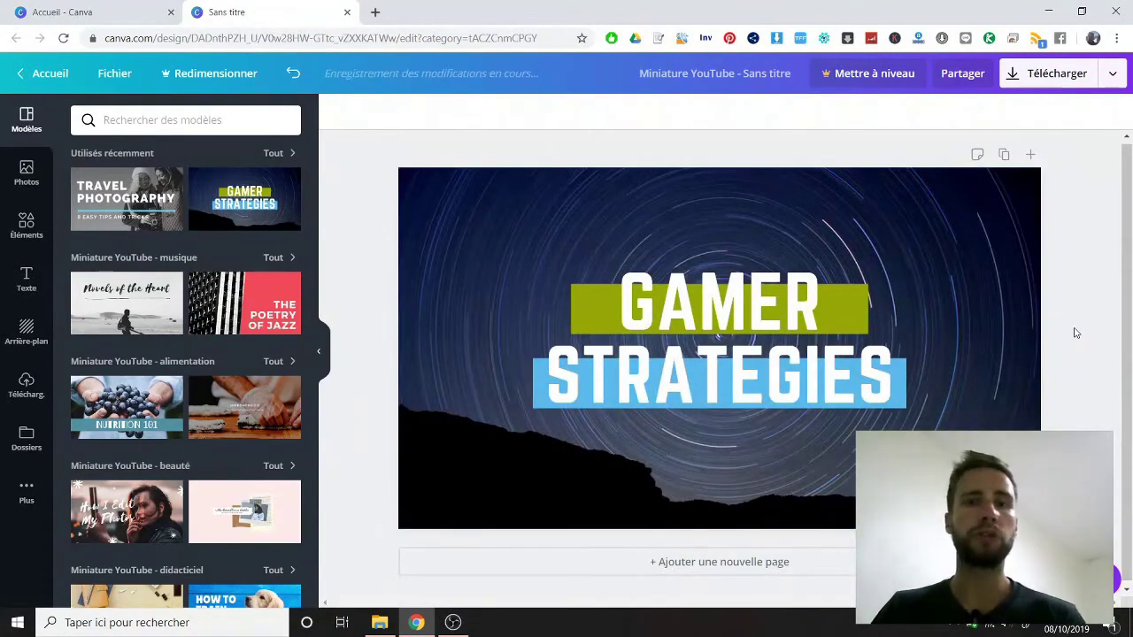
left_click(502, 234)
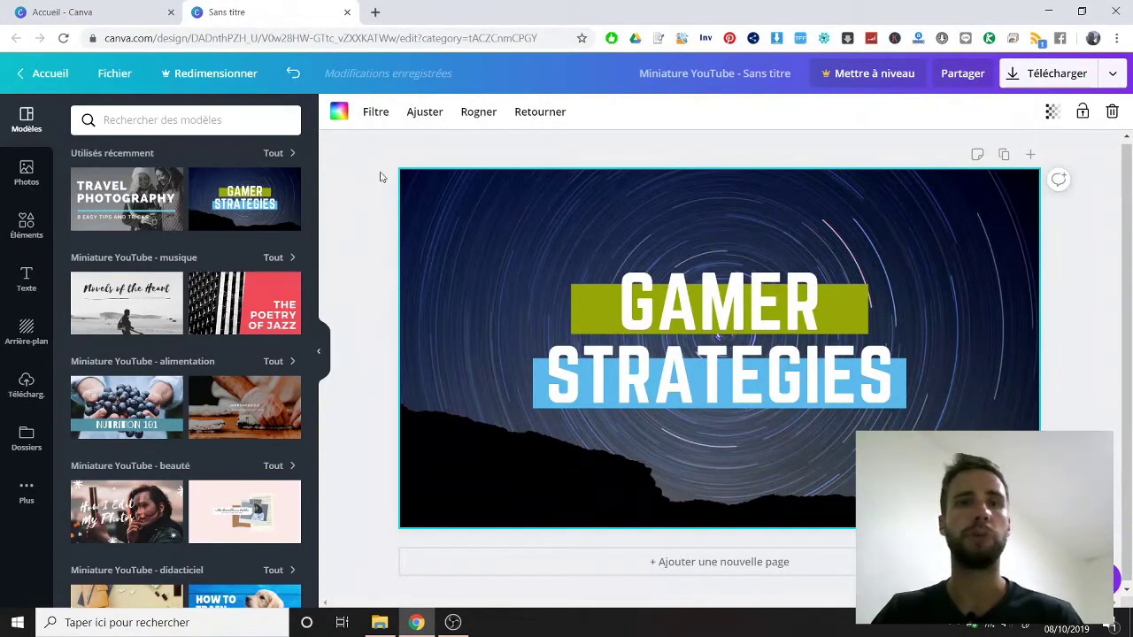
key("Escape")
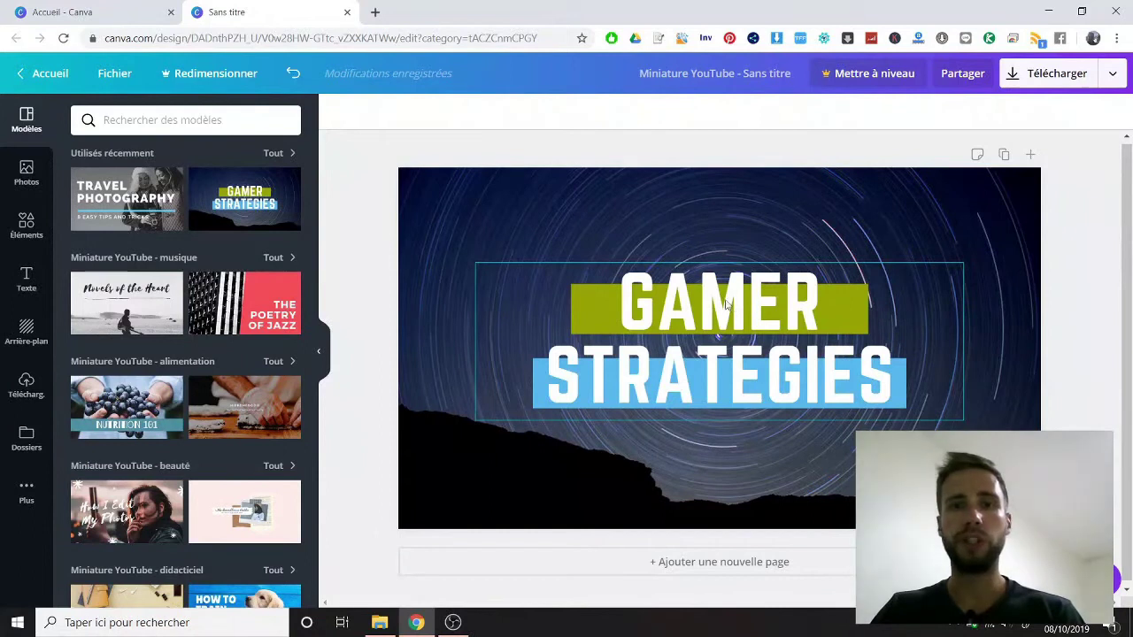
Edit the template's title so that its first word reads GAMEDFH.
left_click(726, 300)
double_click(725, 299)
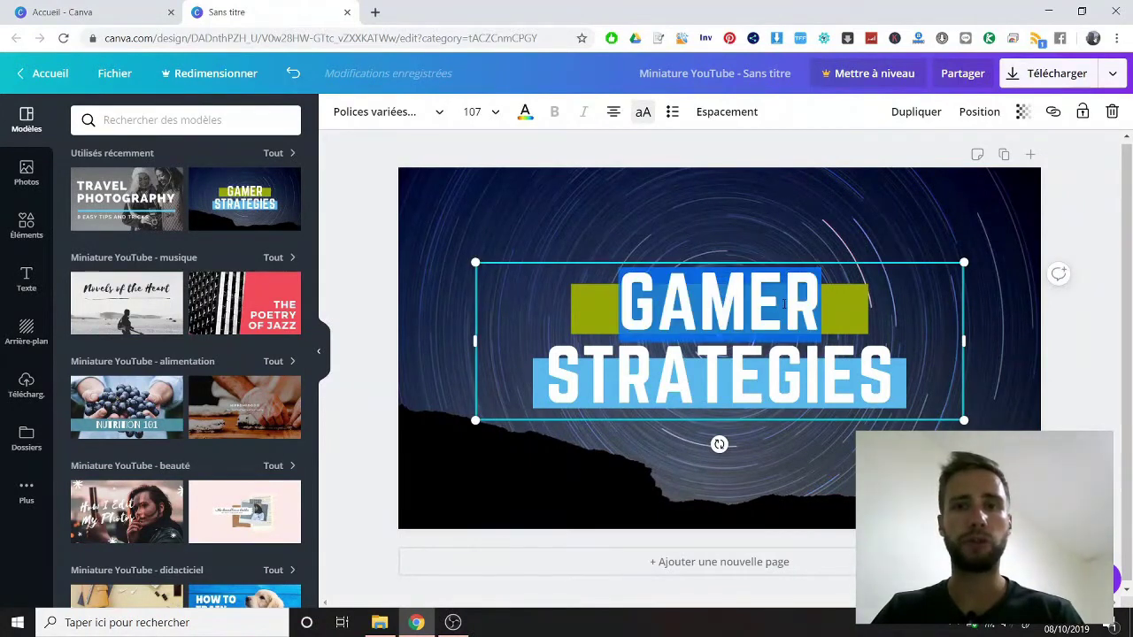
left_click(823, 299)
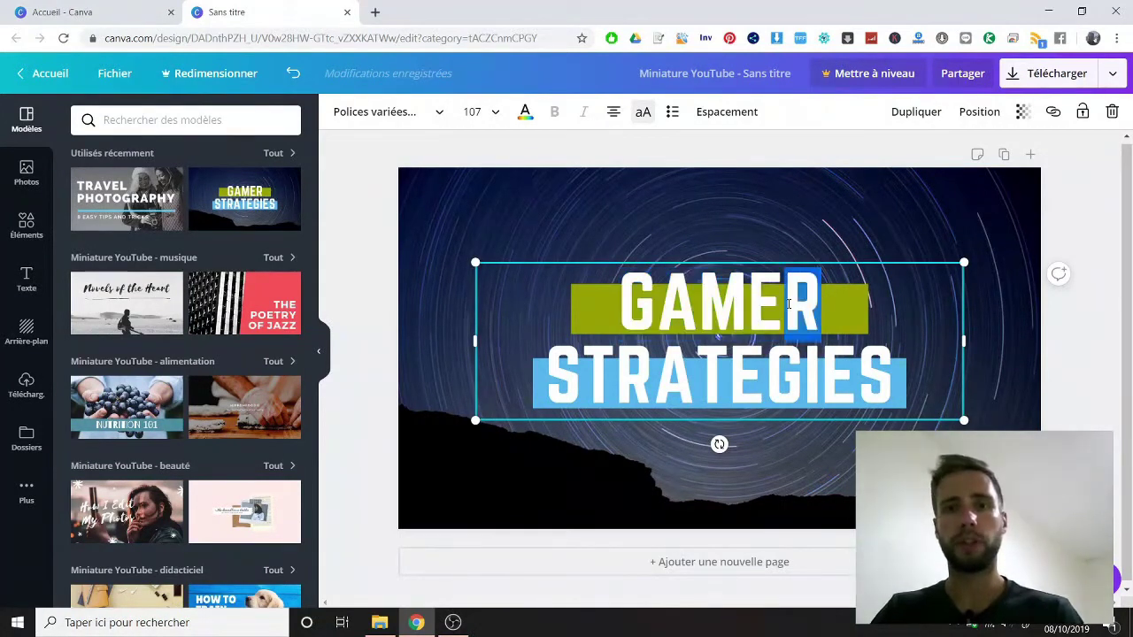
key("BackSpace")
type("DFH")
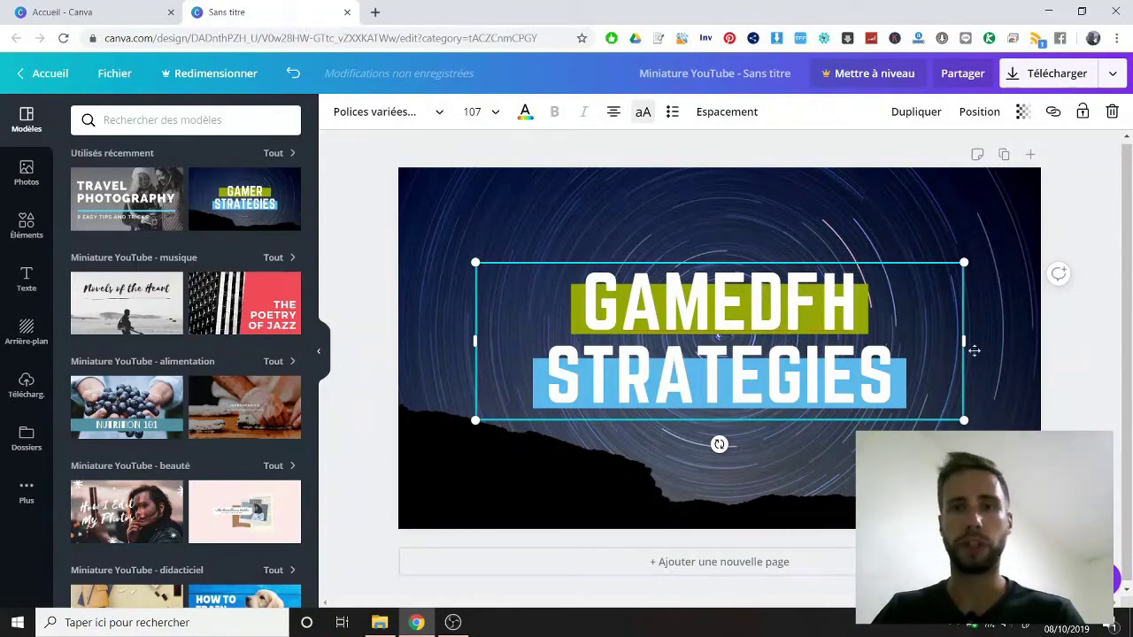
key("Escape")
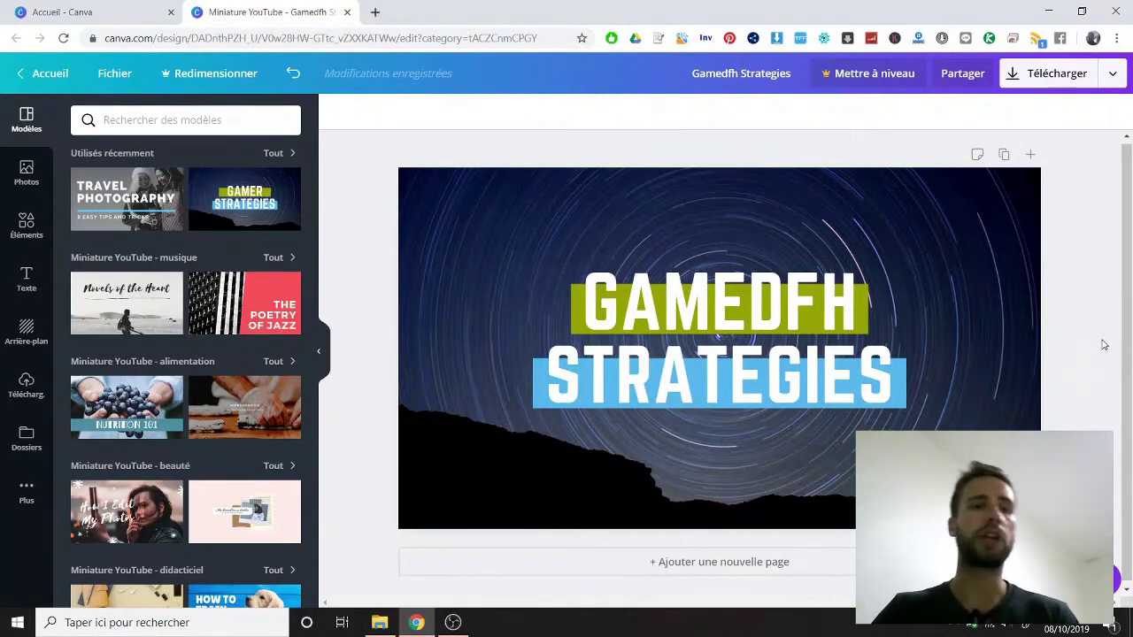
scroll(157, 349, "down", 3)
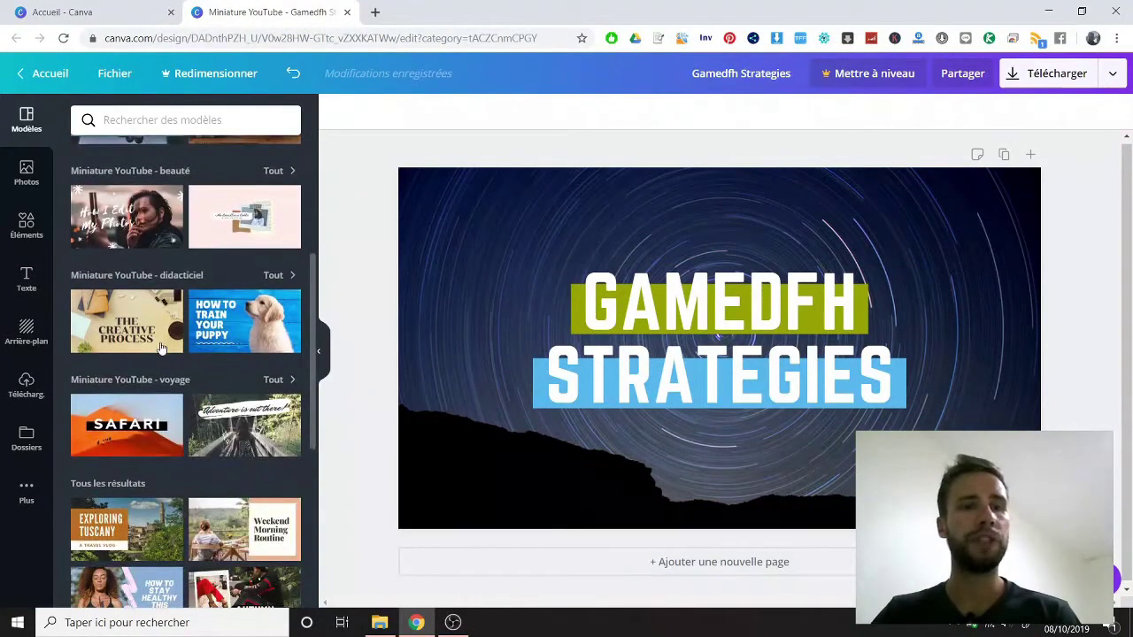
scroll(155, 336, "up", 3)
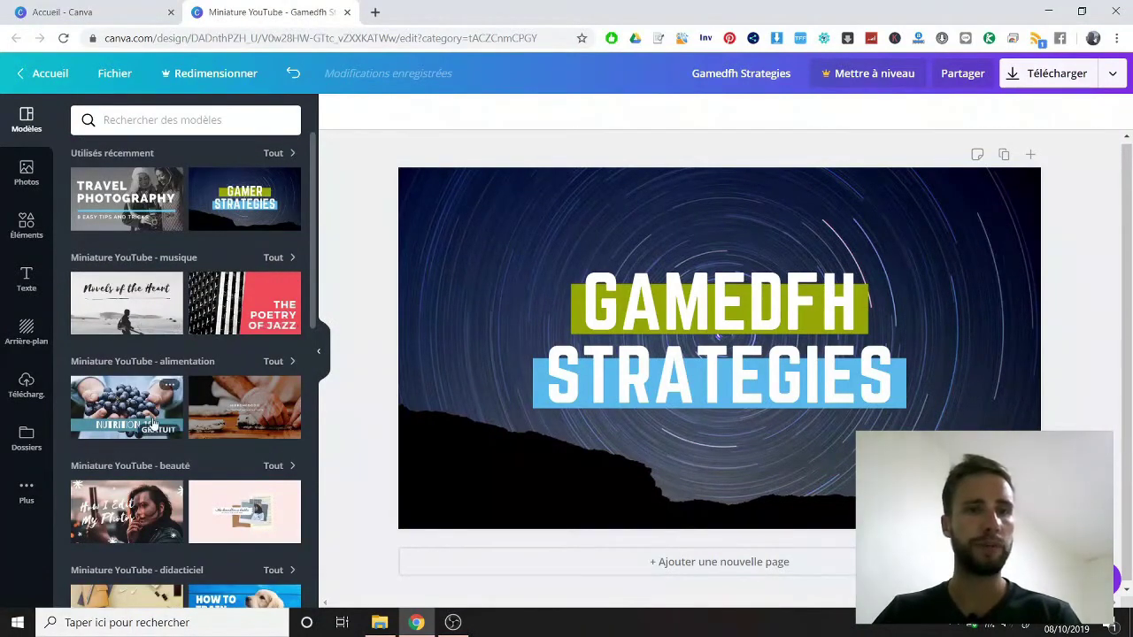
scroll(157, 429, "down", 5)
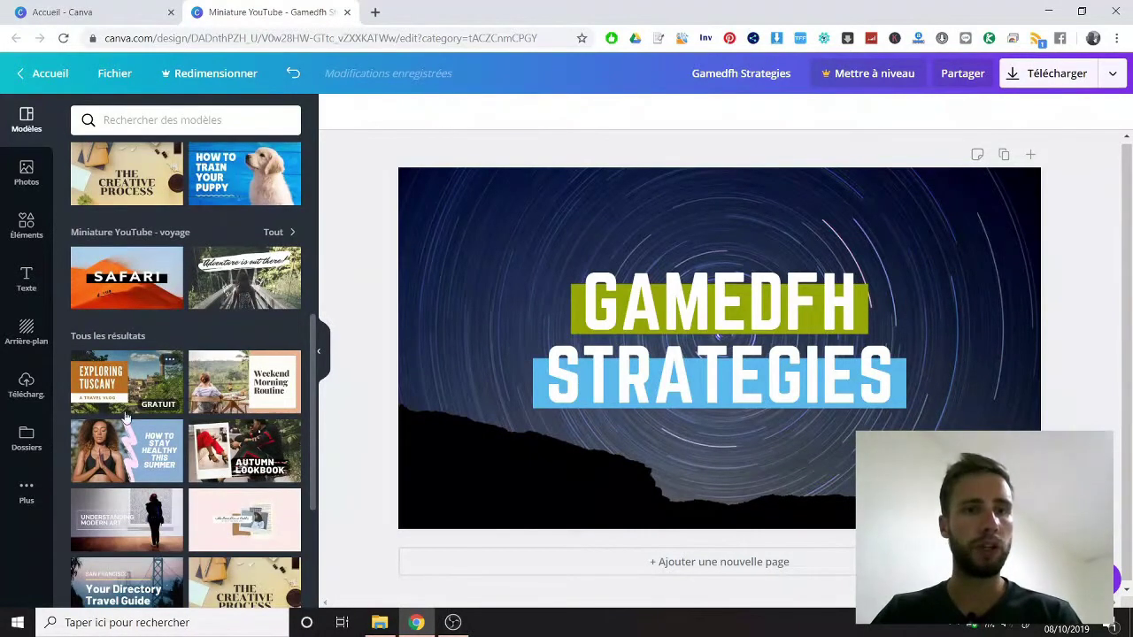
scroll(168, 407, "down", 3)
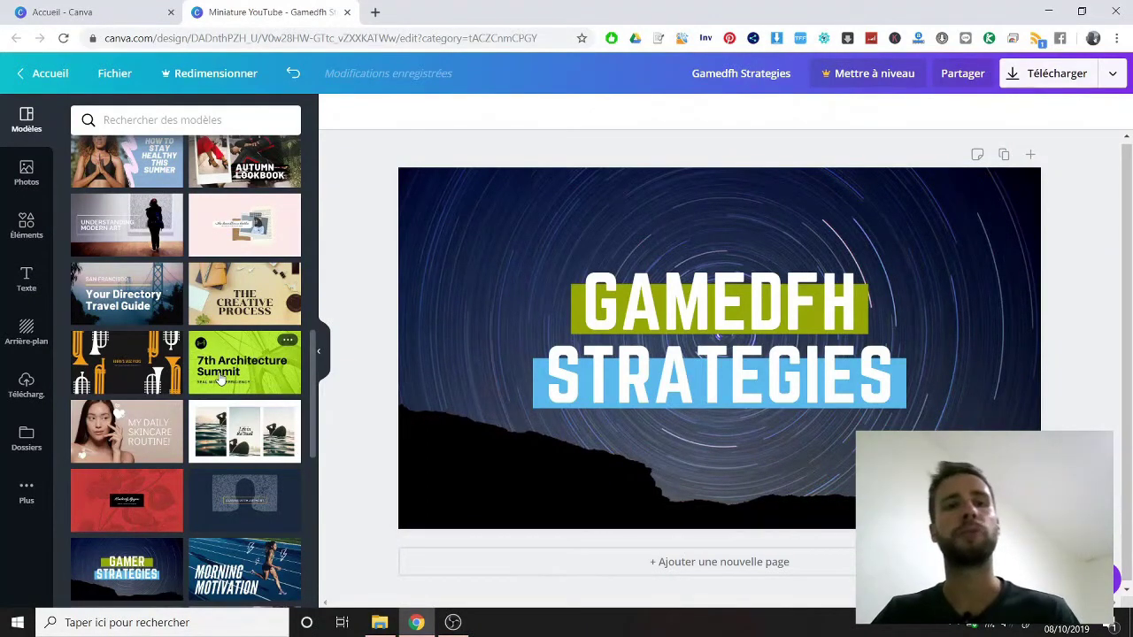
scroll(221, 376, "up", 10)
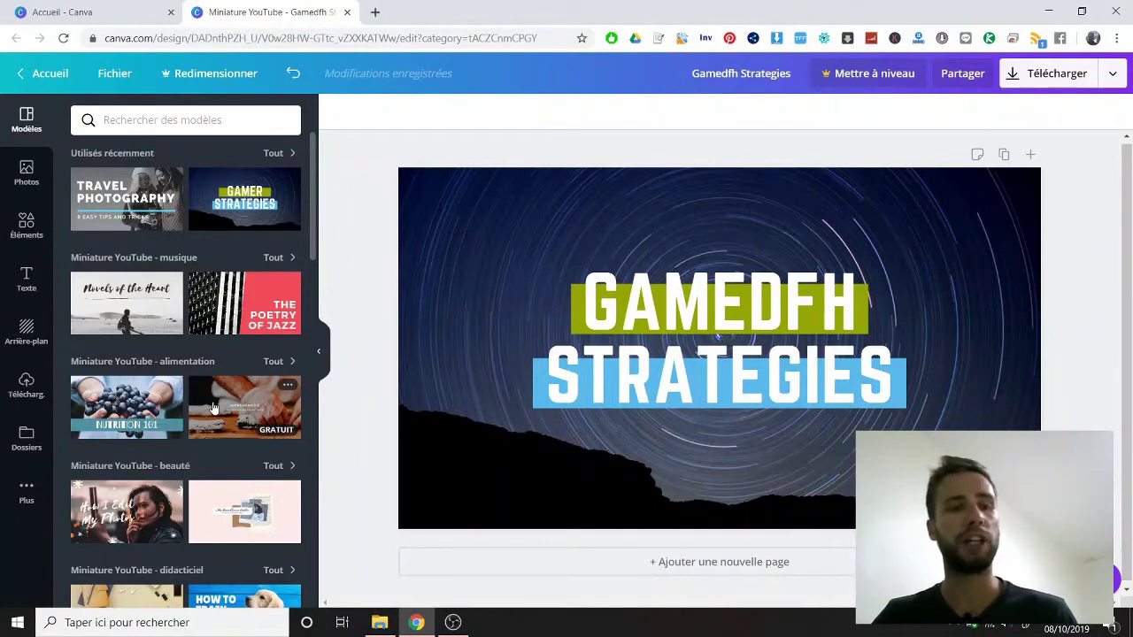
Delete the title text, the green and blue bars and the starry background image, leaving the page blank.
left_click(609, 310)
key("Delete")
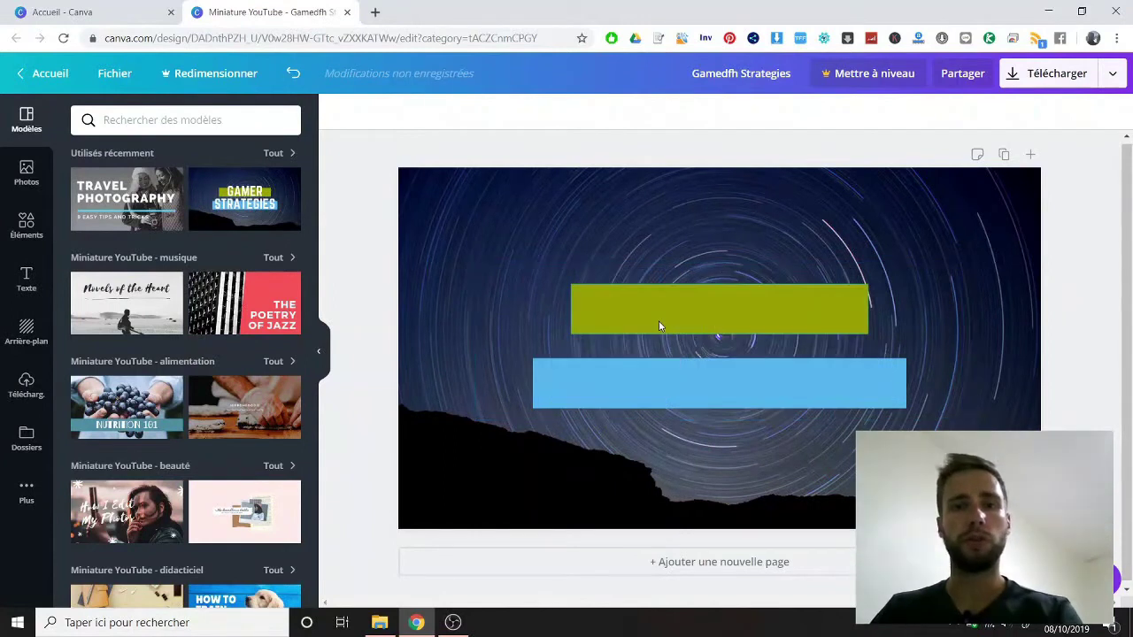
left_click(659, 320)
key("Delete")
left_click(654, 347)
key("Delete")
left_click(651, 376)
key("Delete")
key("Delete")
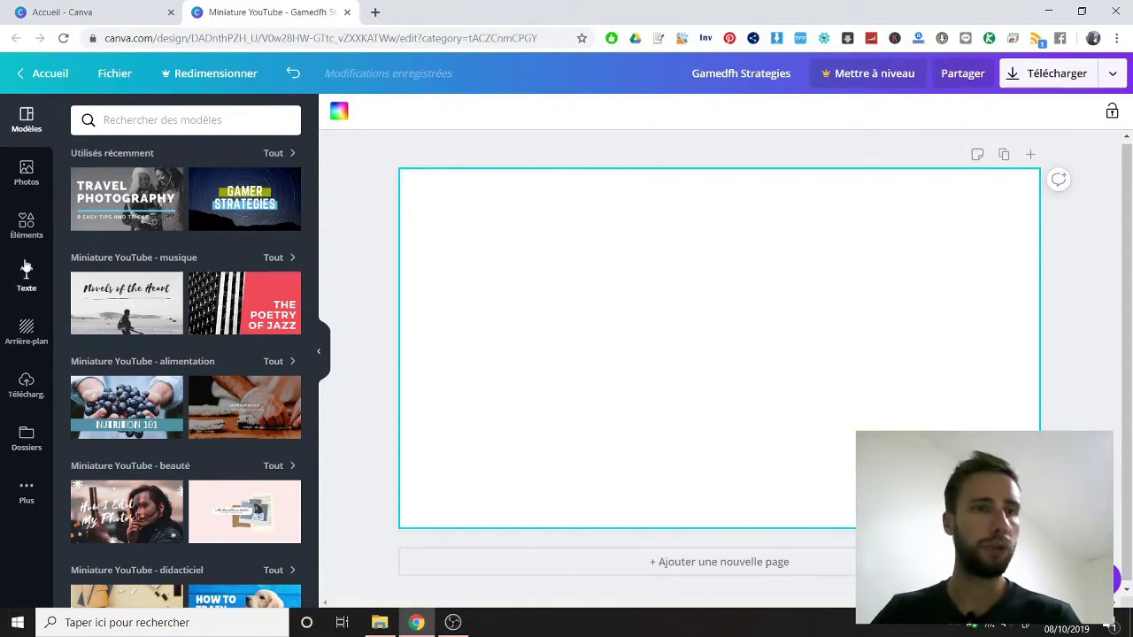
Search the photo library for "chien".
left_click(29, 177)
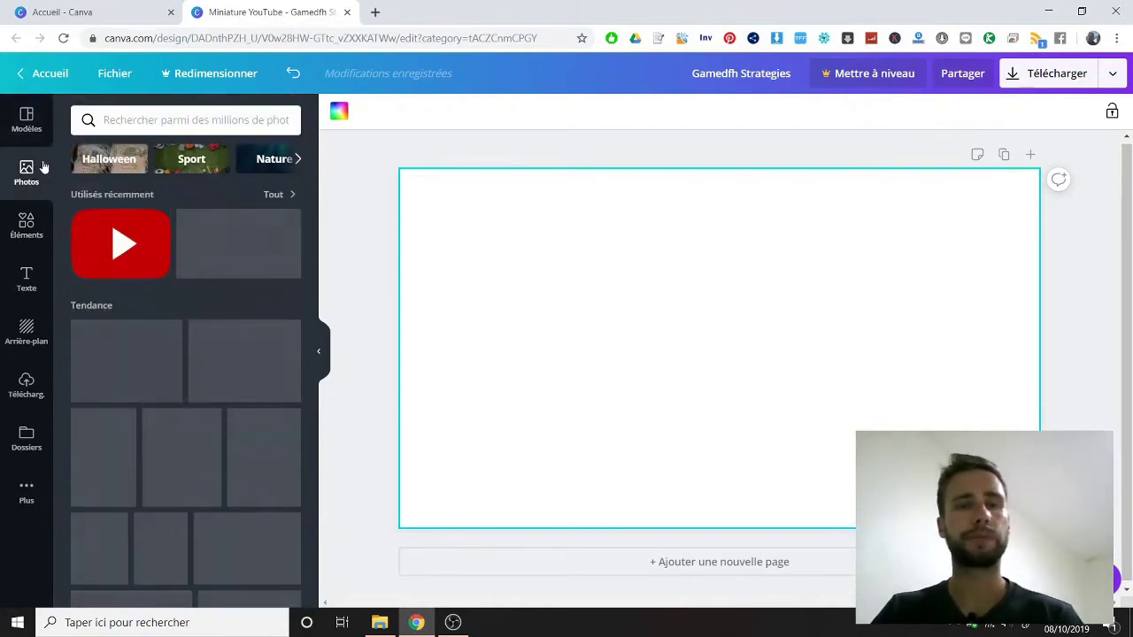
scroll(223, 318, "down", 4)
scroll(223, 318, "down", 3)
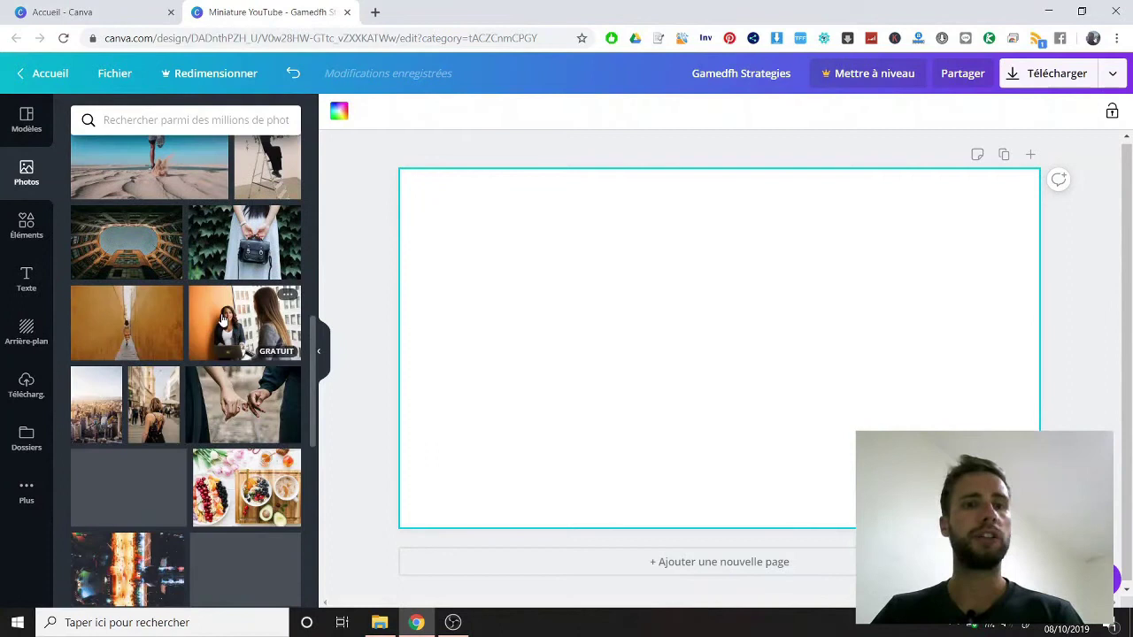
scroll(205, 353, "up", 10)
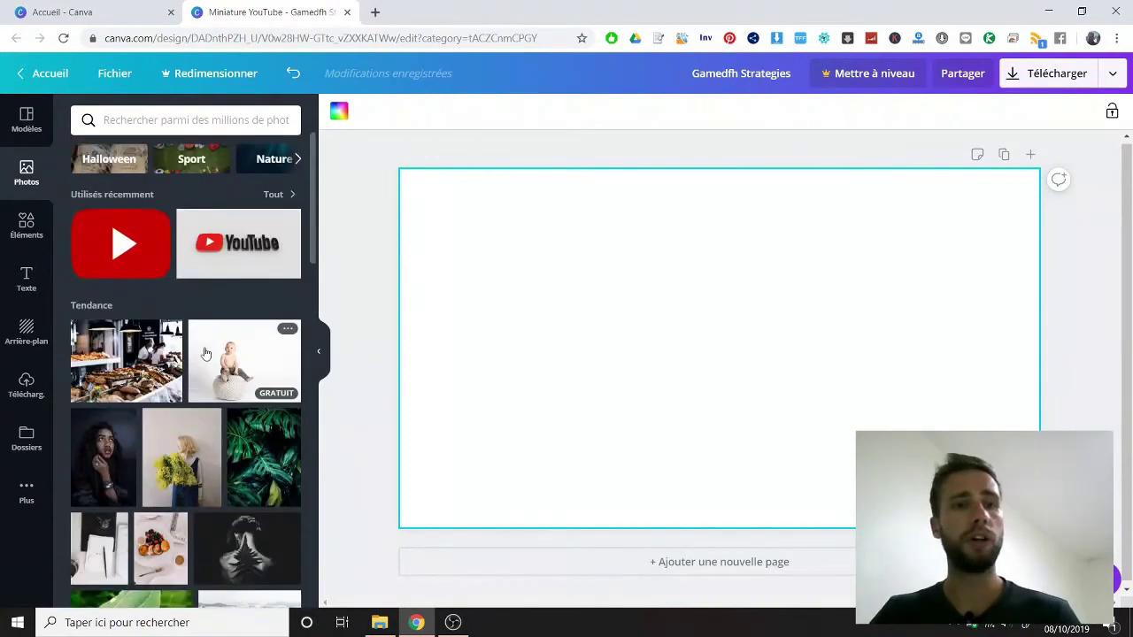
left_click(200, 120)
type("chien")
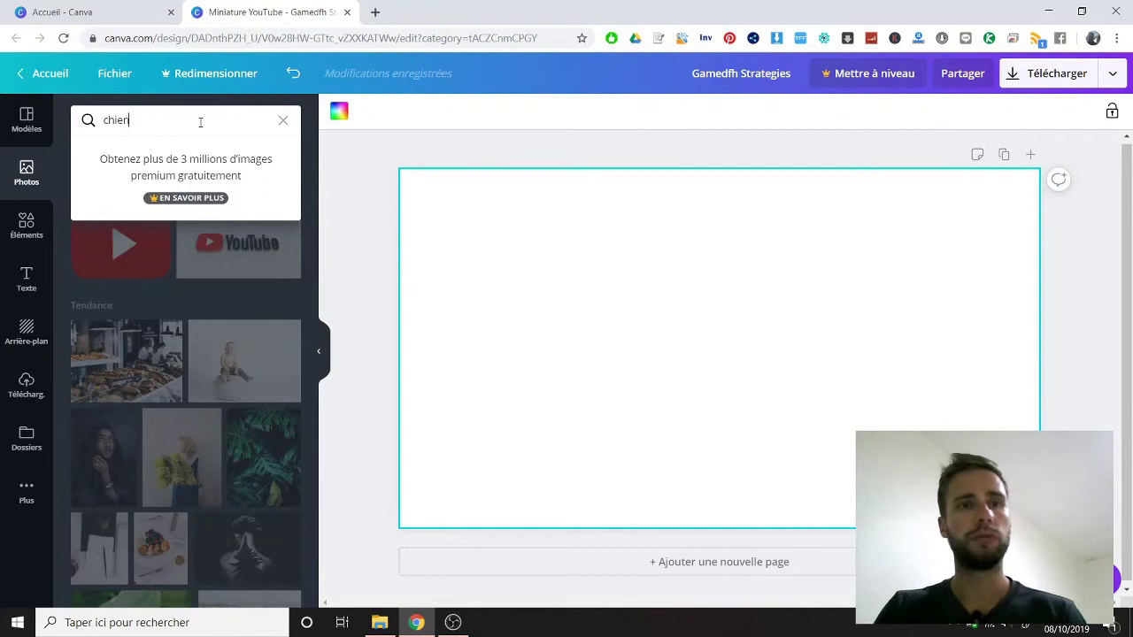
key("Return")
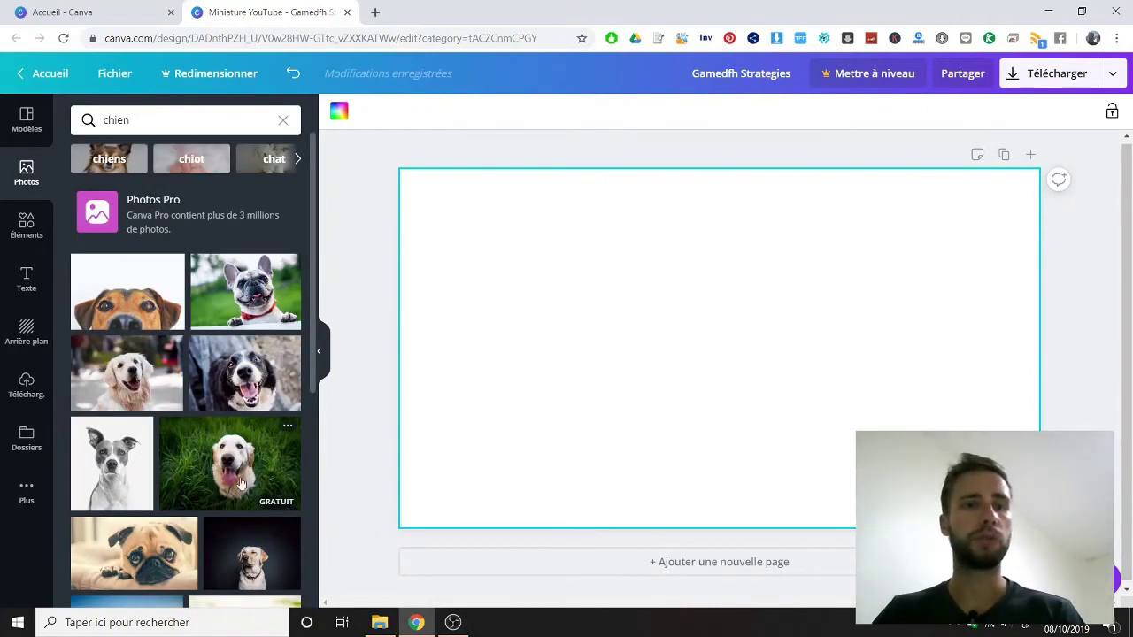
Place the free photo of the light-coloured dog in green grass on the page and enlarge it to cover the whole canvas.
left_click_drag(222, 464, 673, 435)
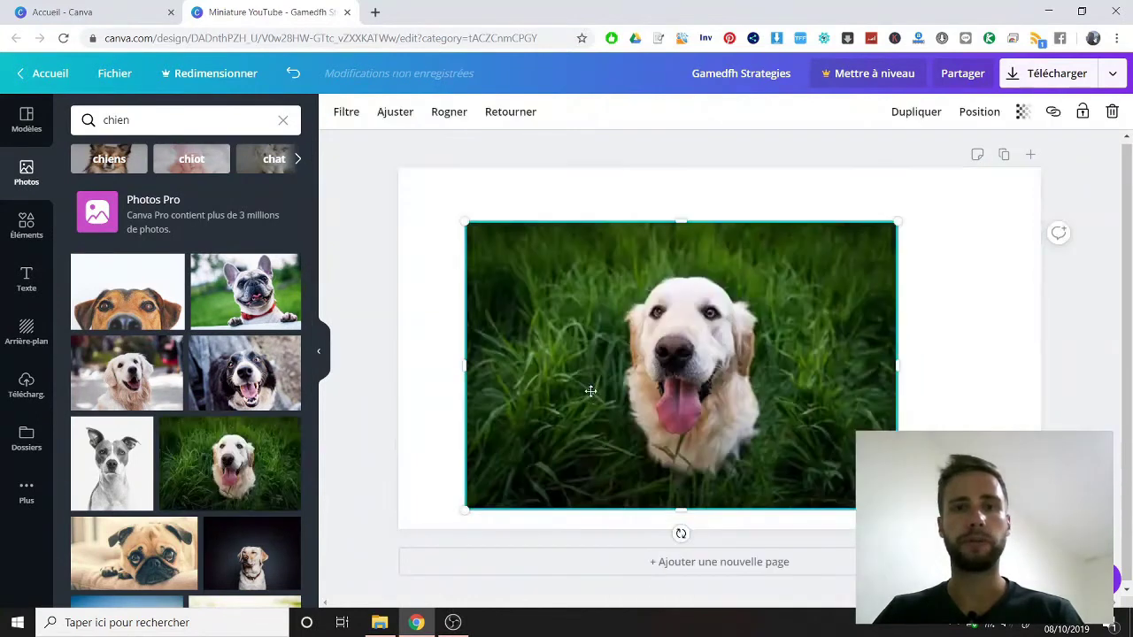
left_click_drag(664, 392, 608, 348)
left_click_drag(842, 461, 961, 538)
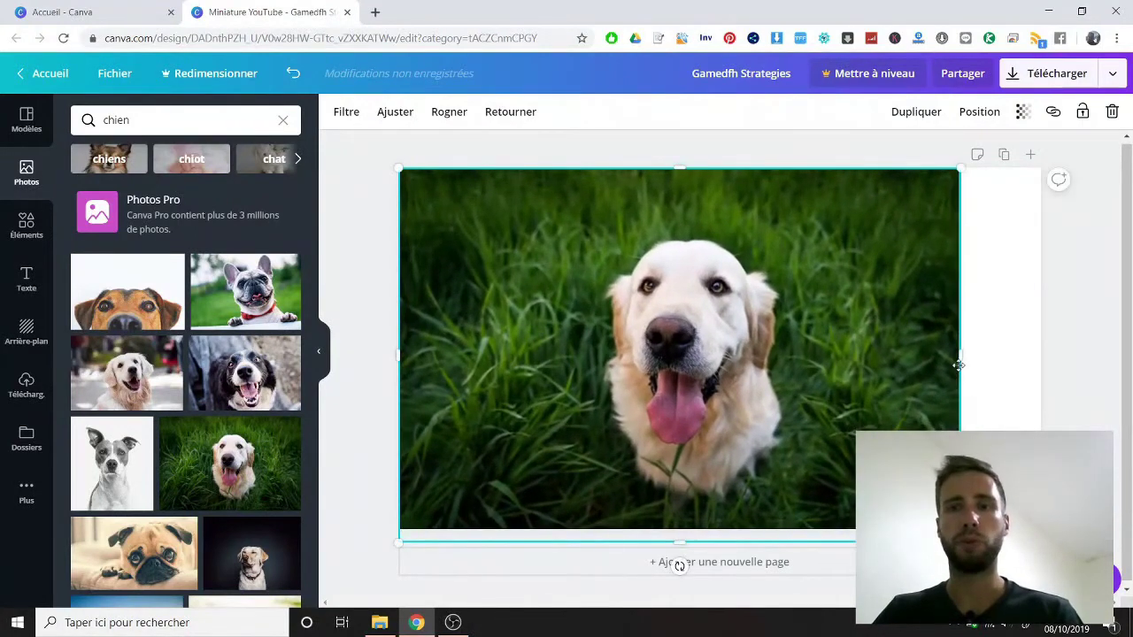
left_click_drag(959, 354, 1047, 354)
left_click(1091, 346)
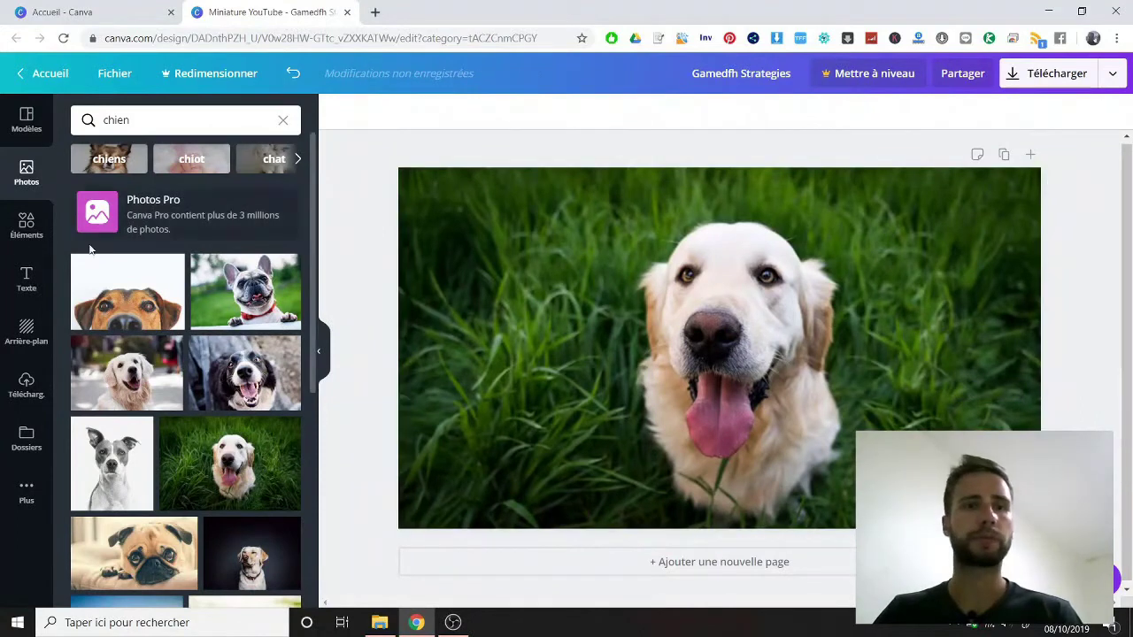
Search the elements library for "chien".
left_click(26, 223)
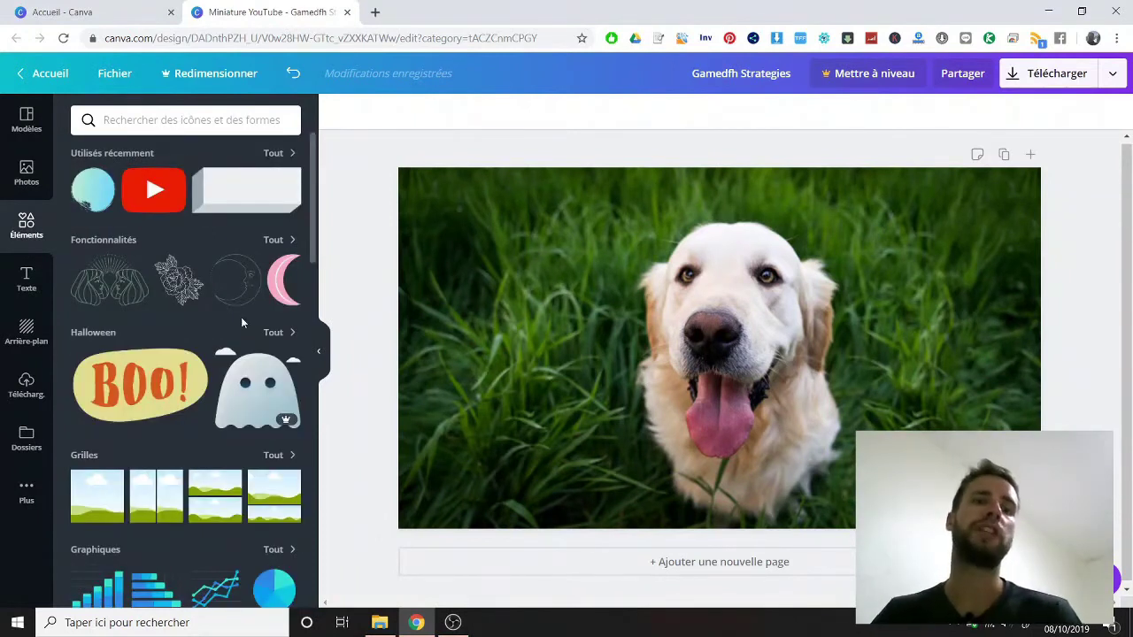
scroll(240, 319, "down", 5)
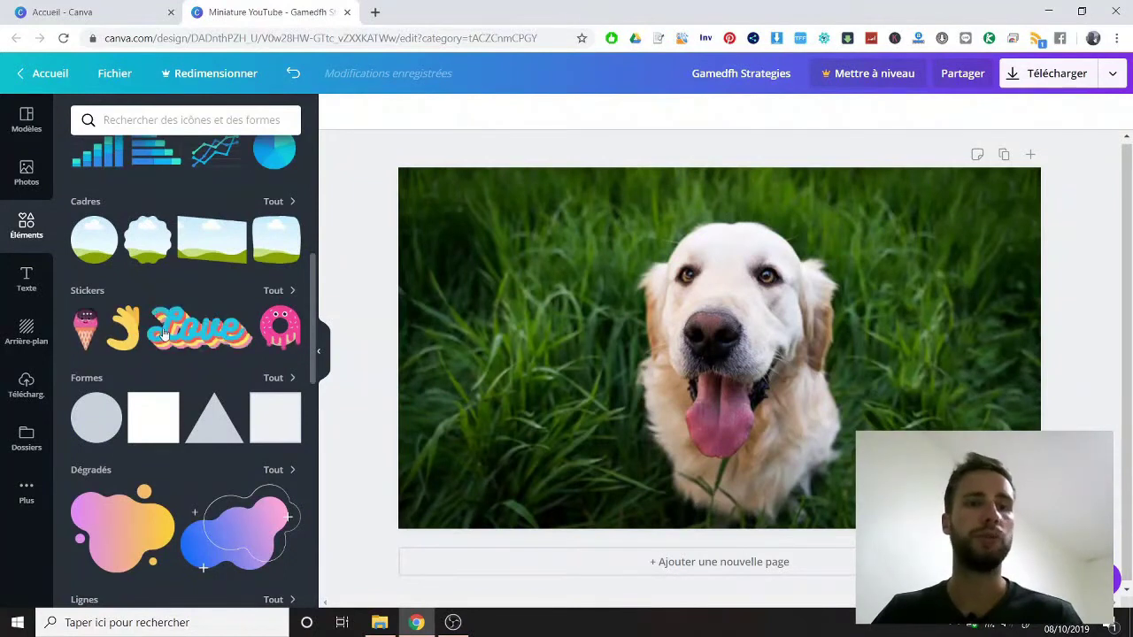
scroll(217, 377, "down", 3)
scroll(208, 265, "up", 10)
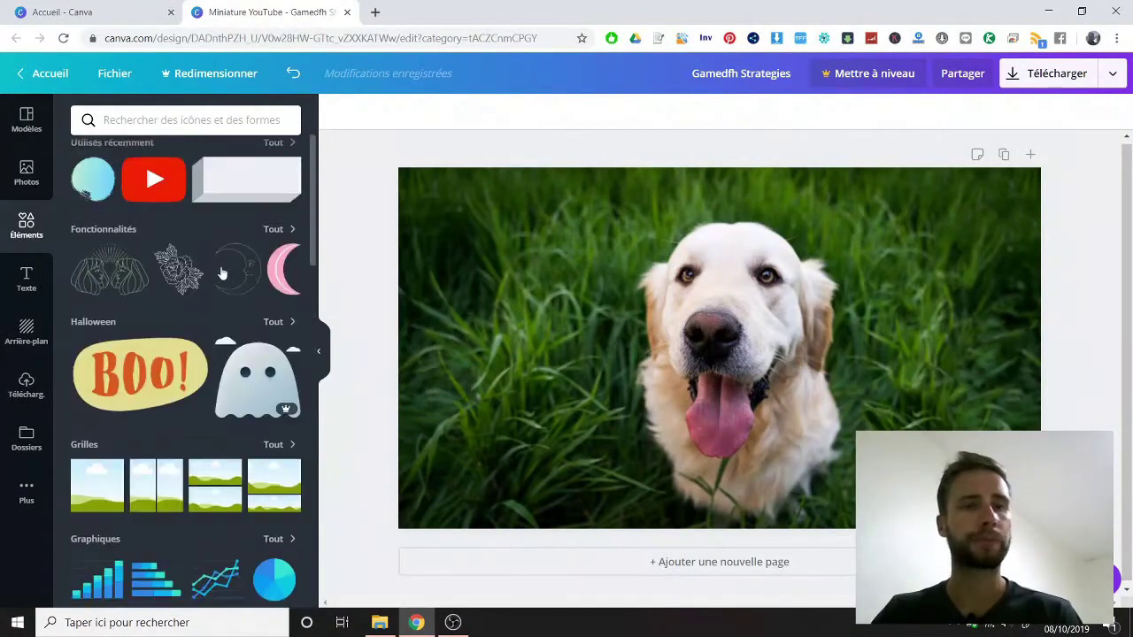
left_click(205, 121)
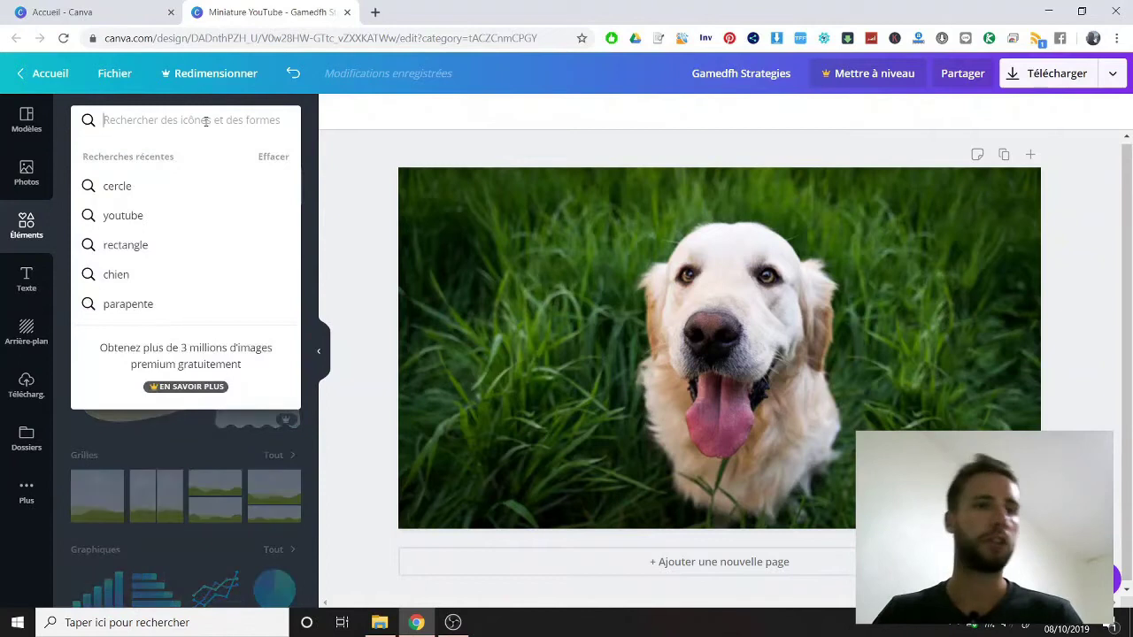
type("chien")
key("Return")
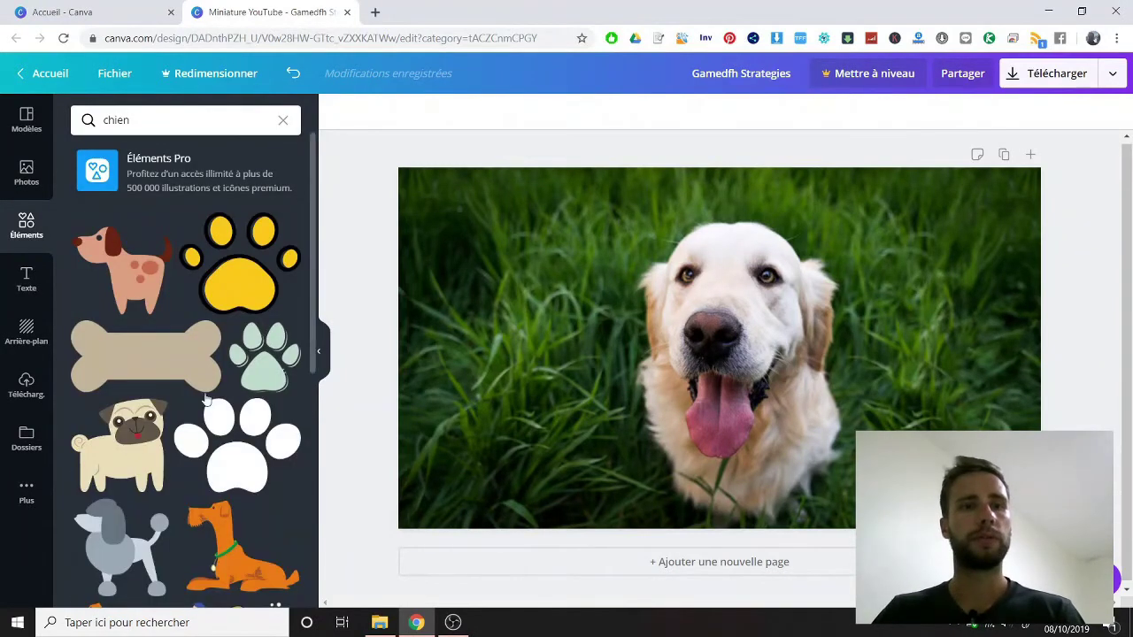
Place the free orange lying-dog illustration on the page and move it over the left part of the dog photo.
scroll(126, 335, "down", 3)
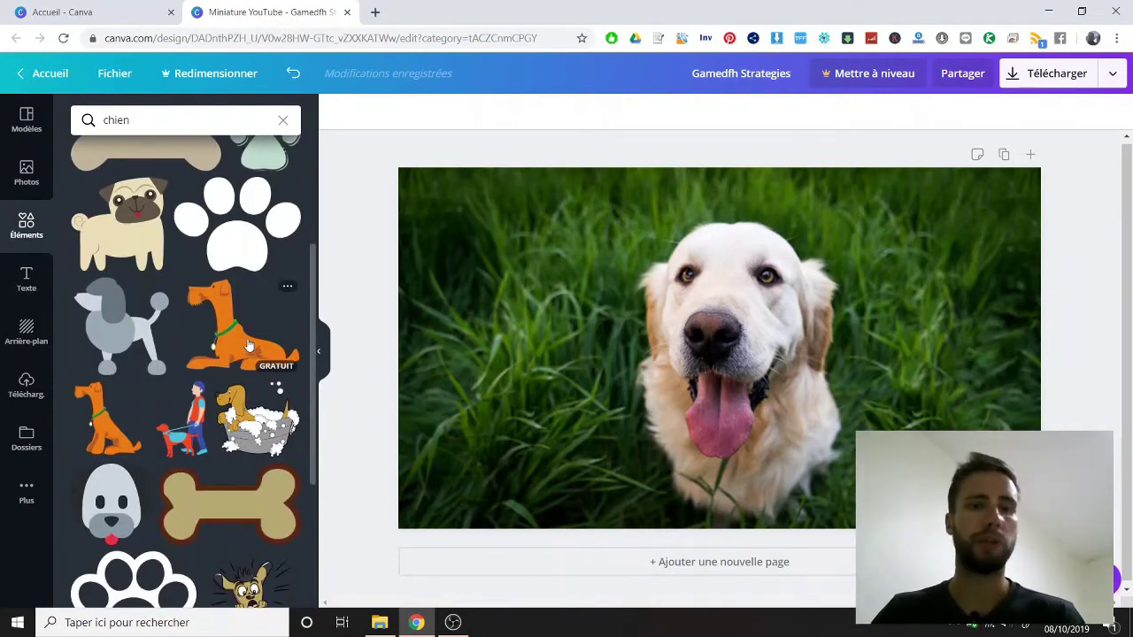
scroll(248, 345, "down", 3)
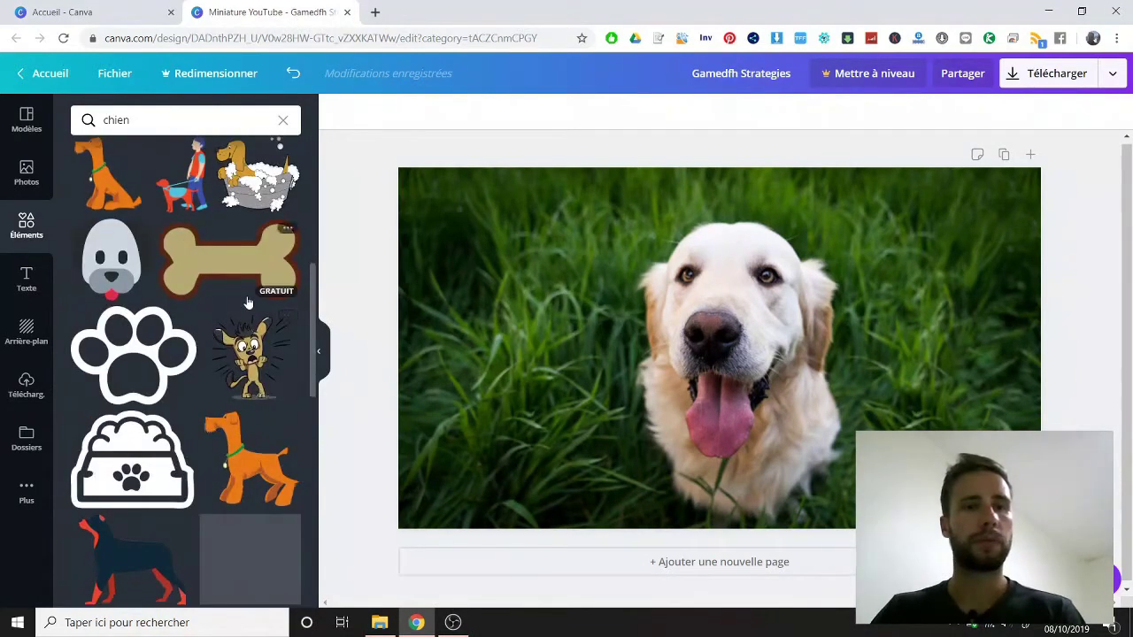
scroll(247, 304, "up", 3)
left_click_drag(254, 376, 597, 323)
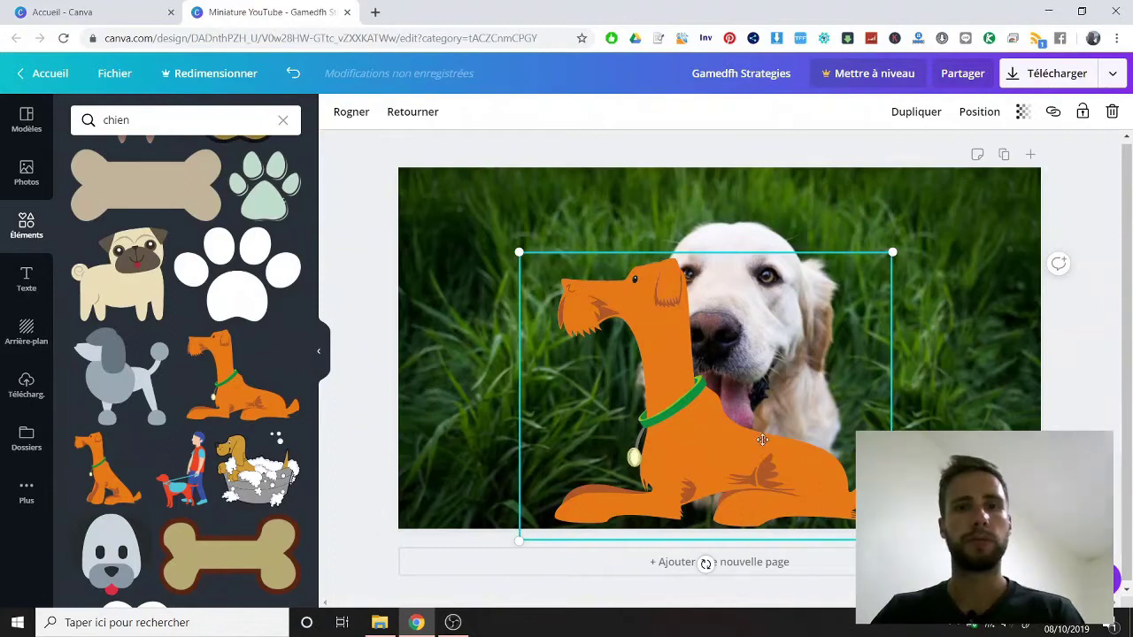
left_click_drag(752, 449, 677, 410)
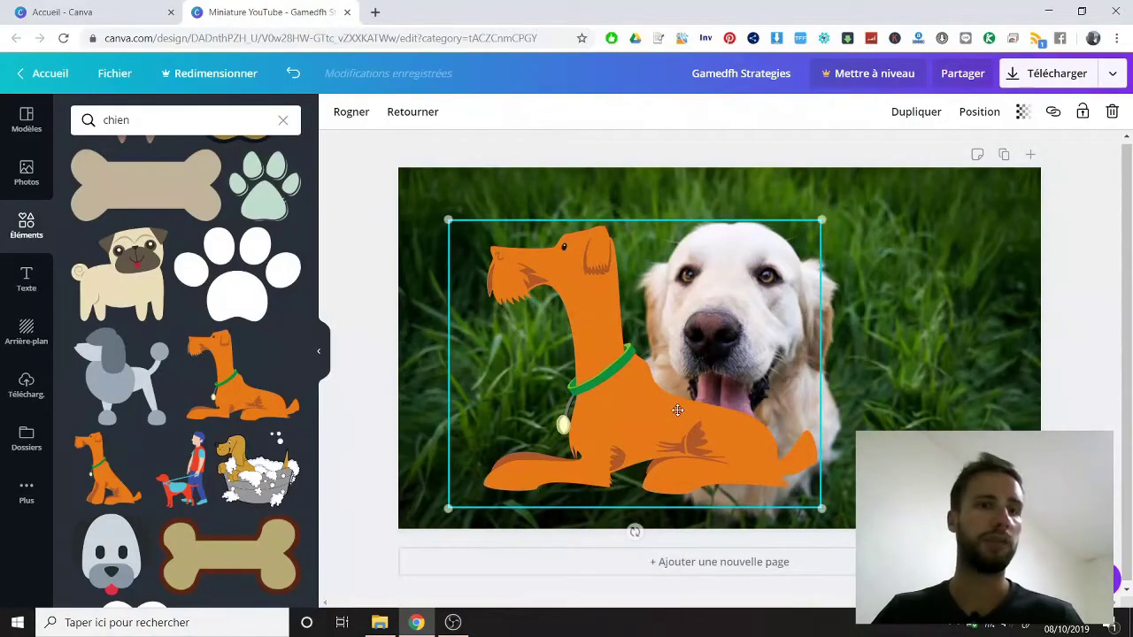
Add the solid paw print graphic, move it over the real dog's face and recolour it yellow.
left_click(276, 259)
left_click_drag(751, 377, 827, 383)
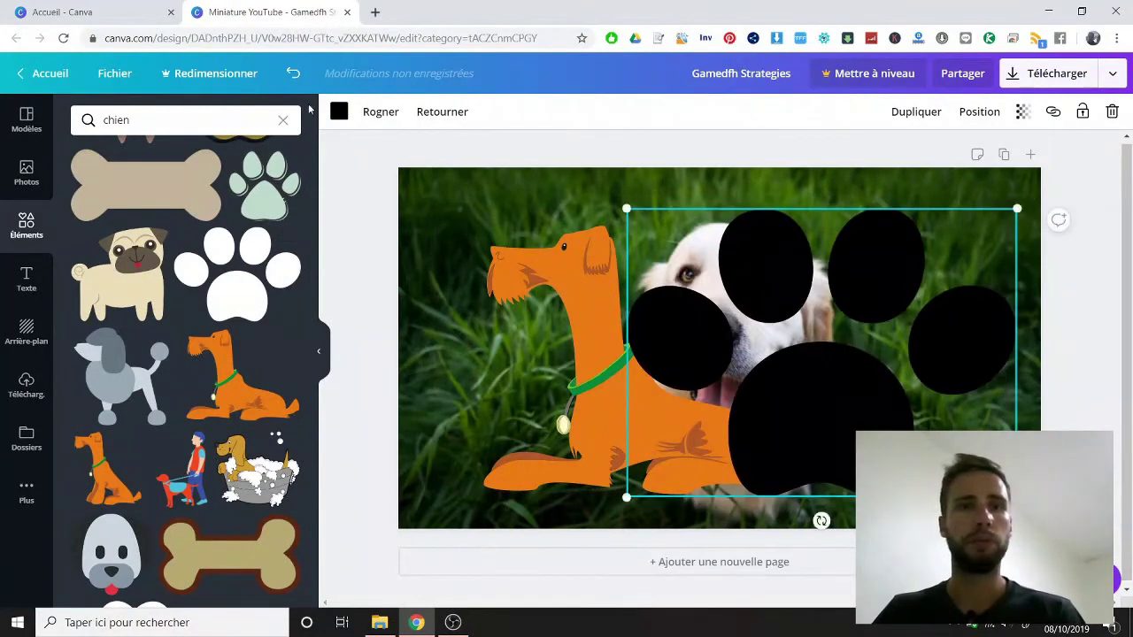
left_click(339, 111)
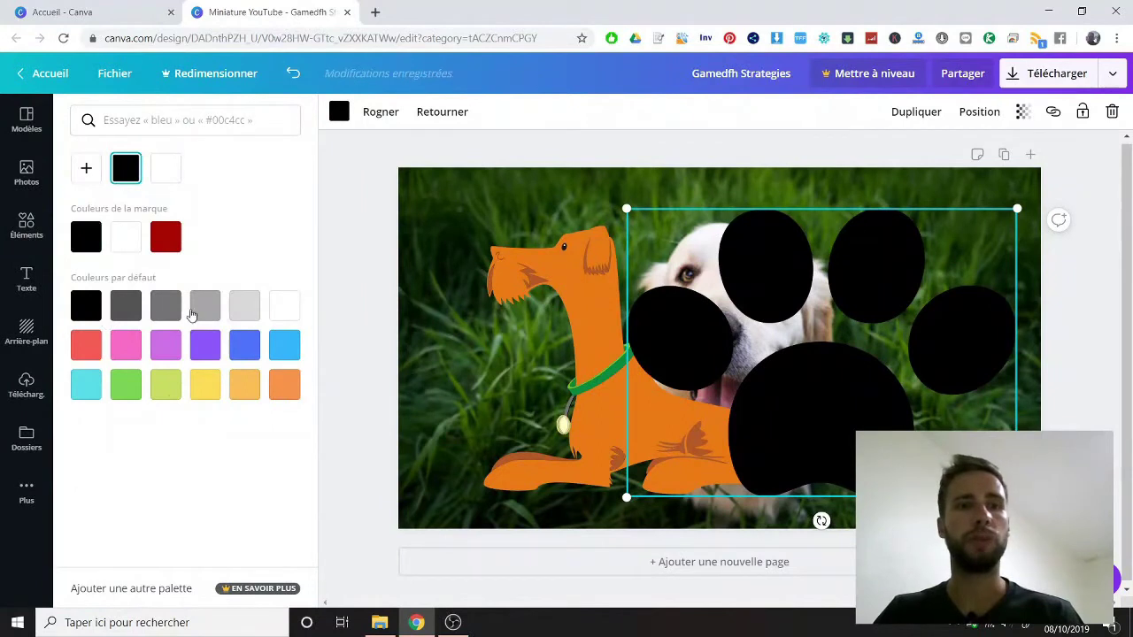
left_click(204, 384)
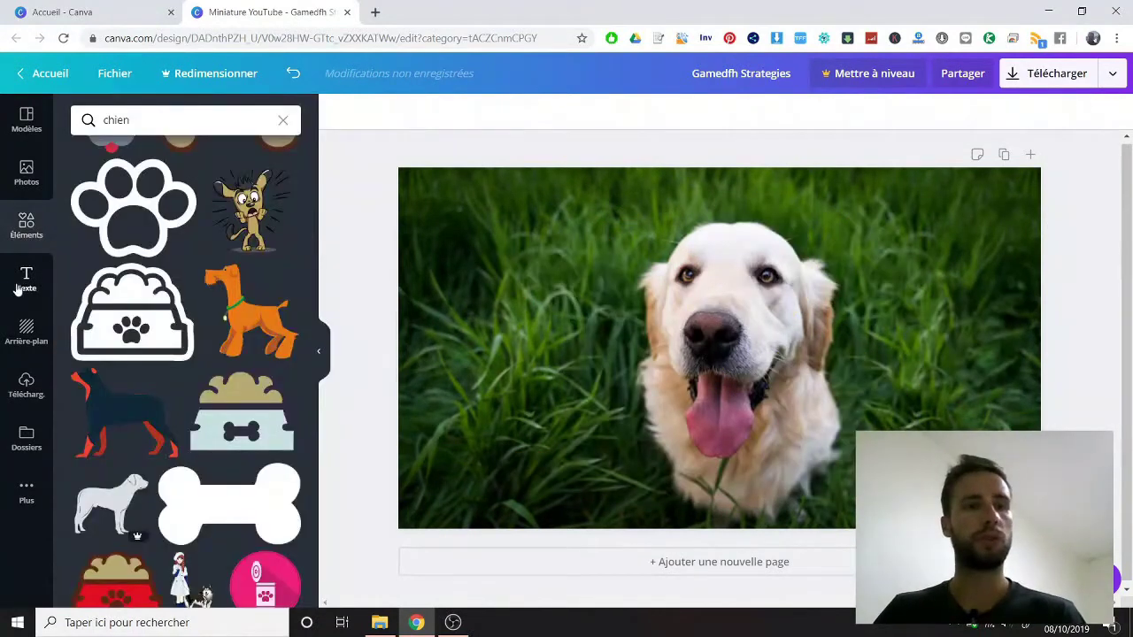
Look through the ready-made text styles and add a plain title text box to the page.
left_click(26, 278)
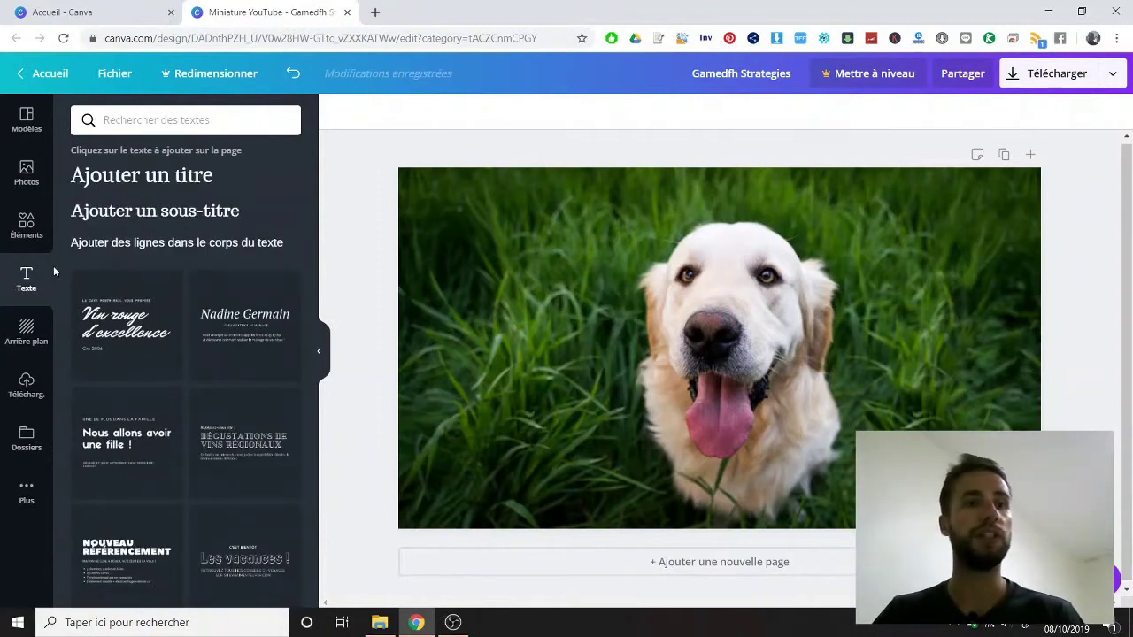
scroll(155, 320, "down", 3)
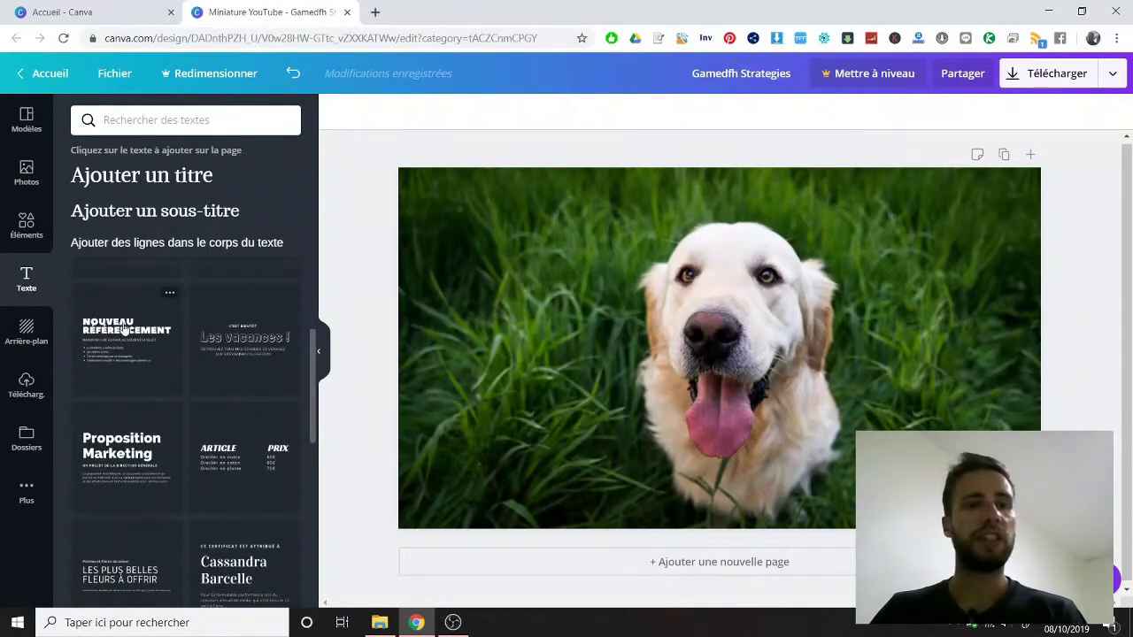
scroll(185, 452, "down", 4)
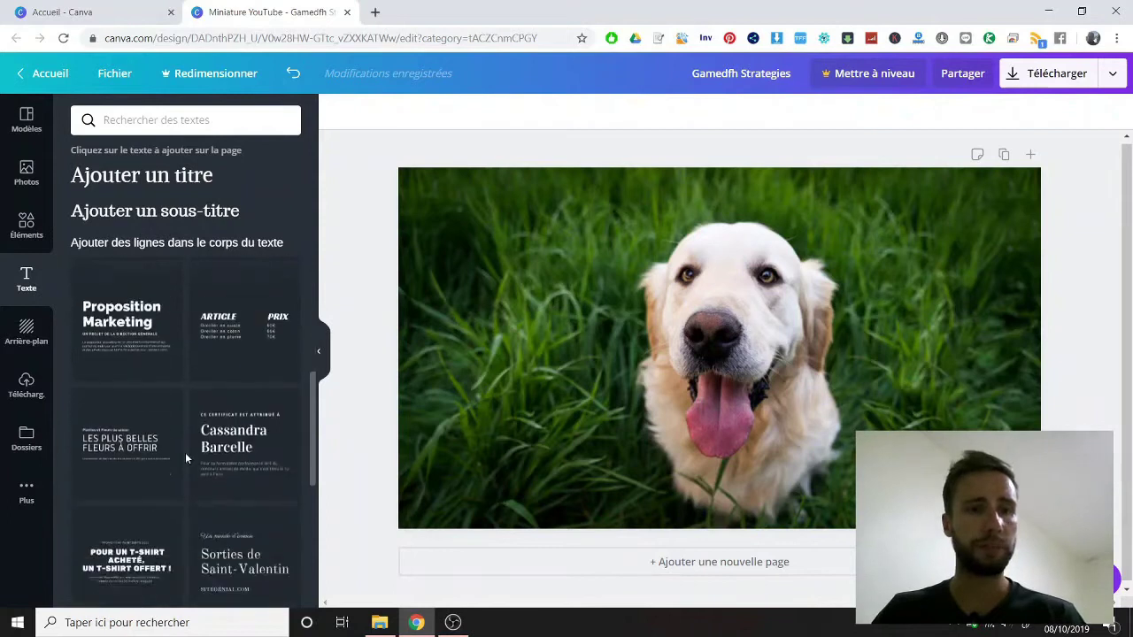
scroll(246, 477, "up", 6)
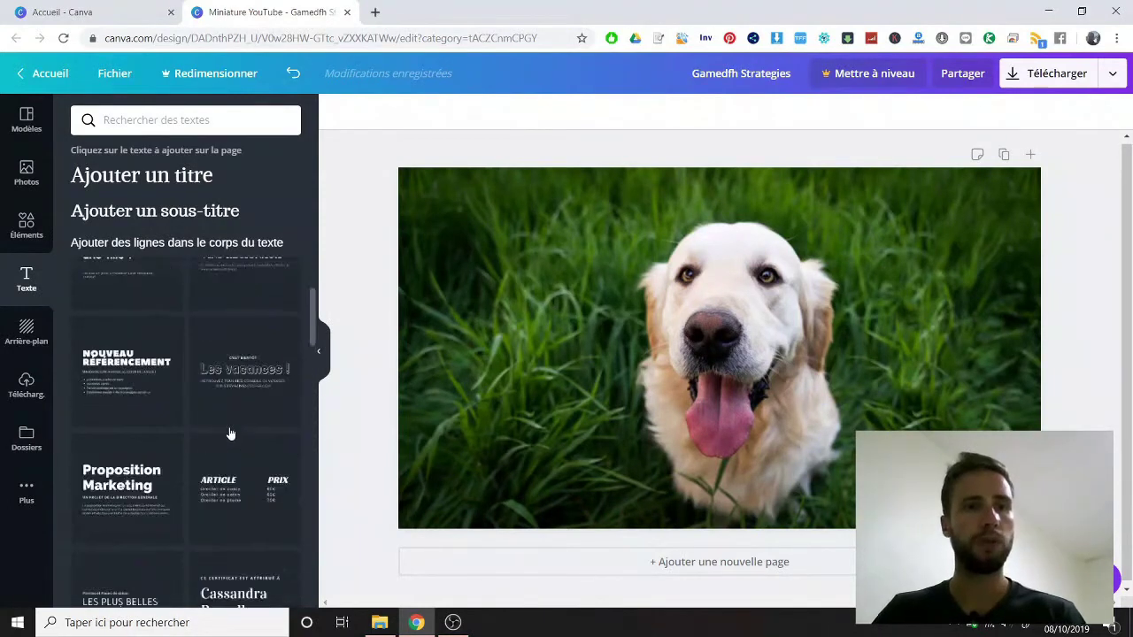
left_click(147, 176)
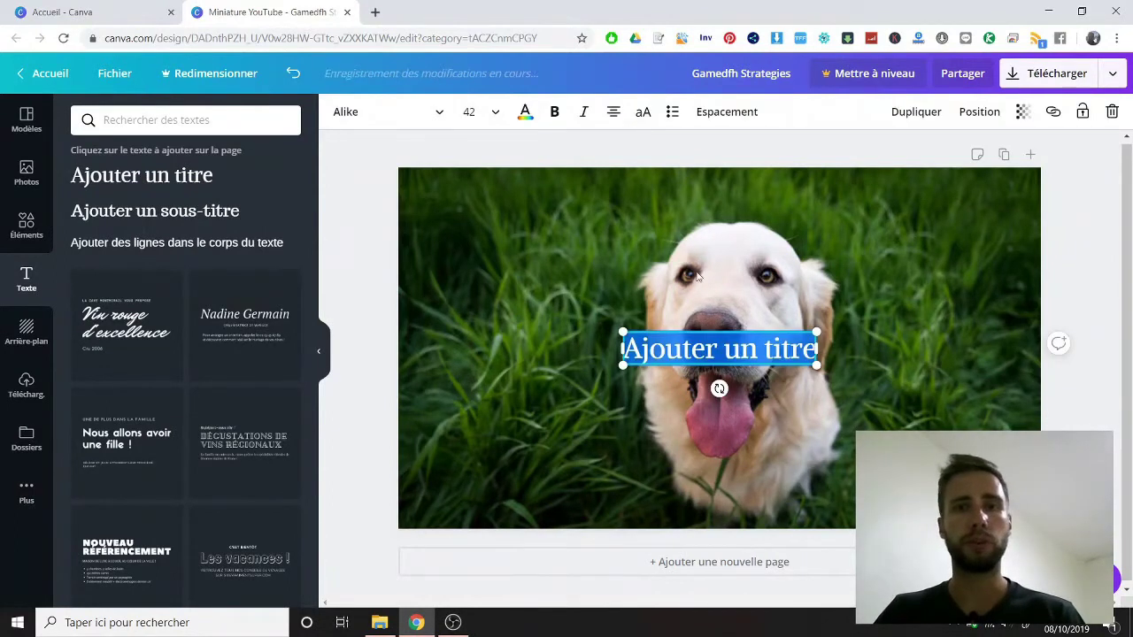
Set the title's text colour to white and its font to Alfa Slab One.
left_click(524, 111)
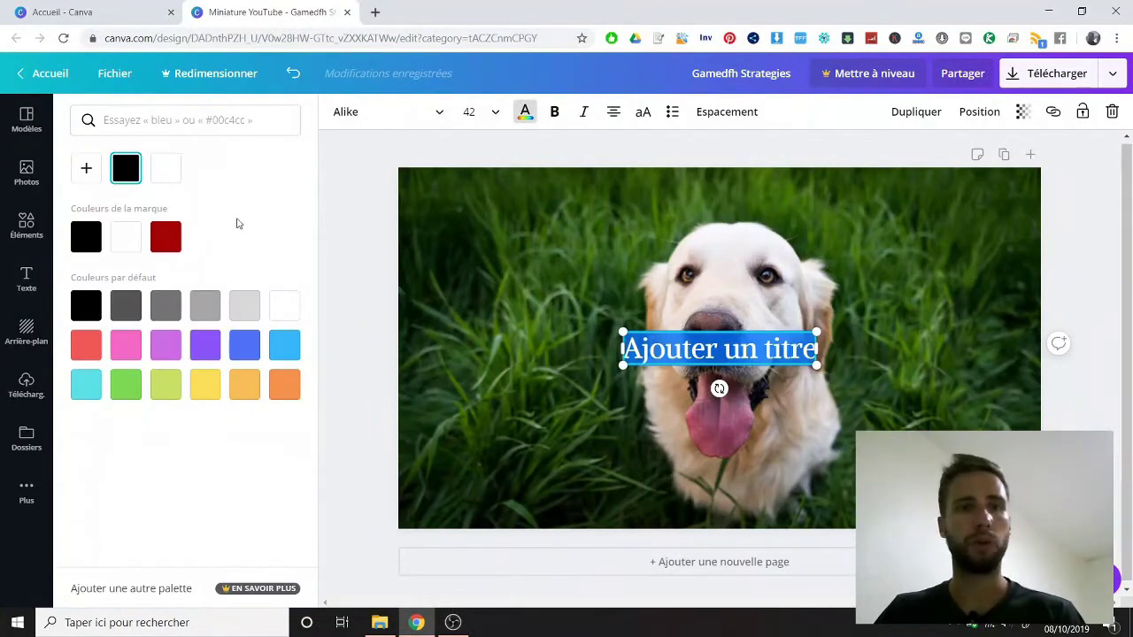
left_click(166, 168)
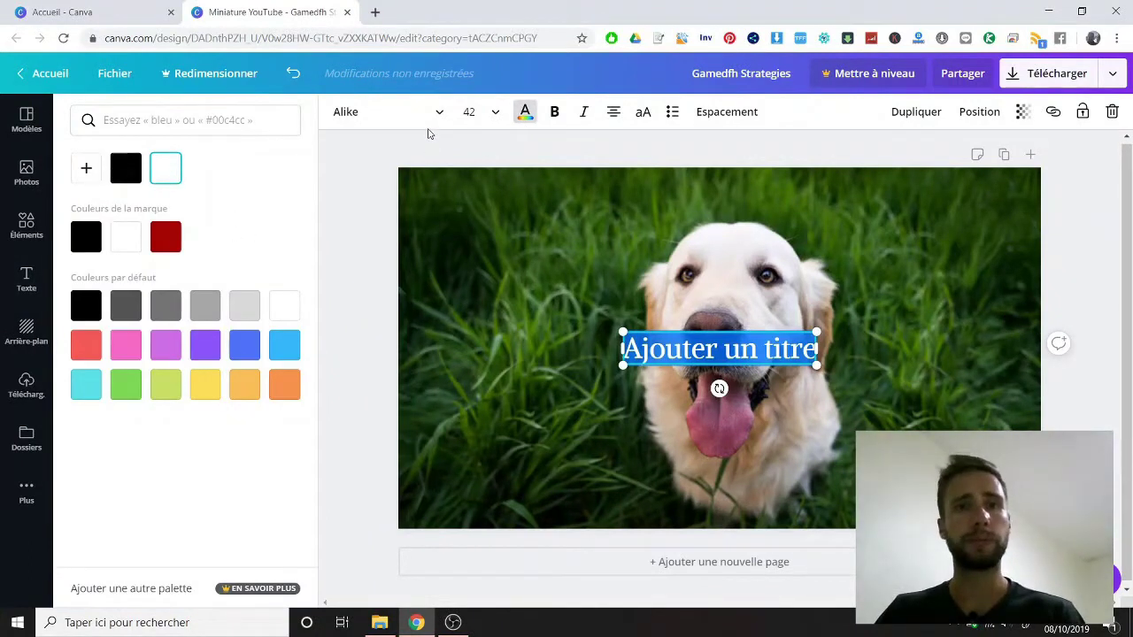
left_click(358, 113)
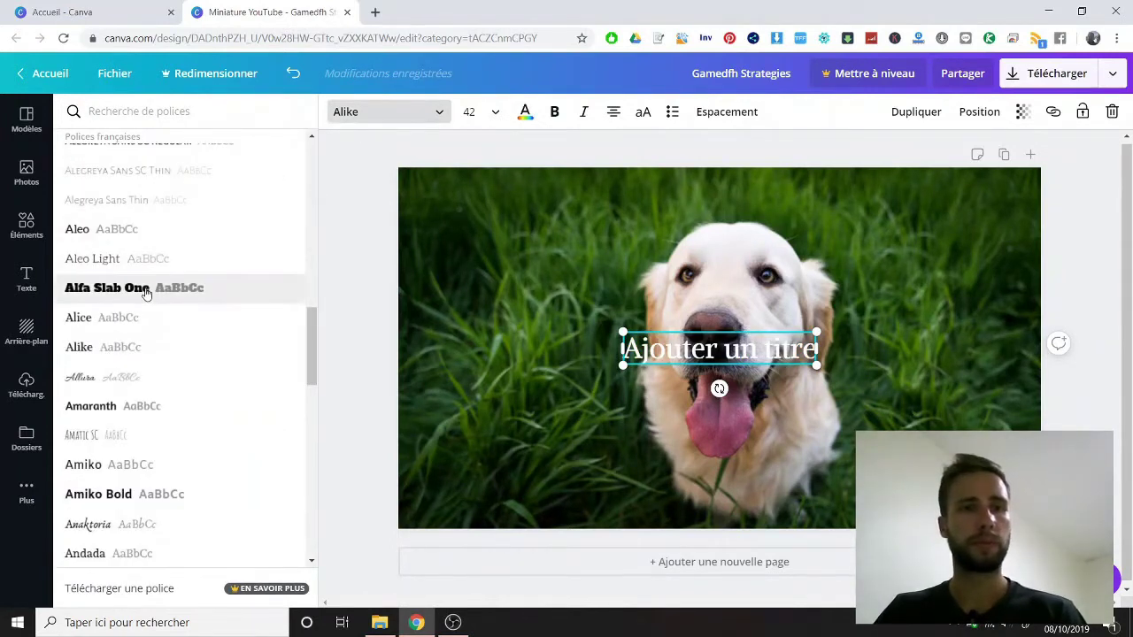
left_click(146, 292)
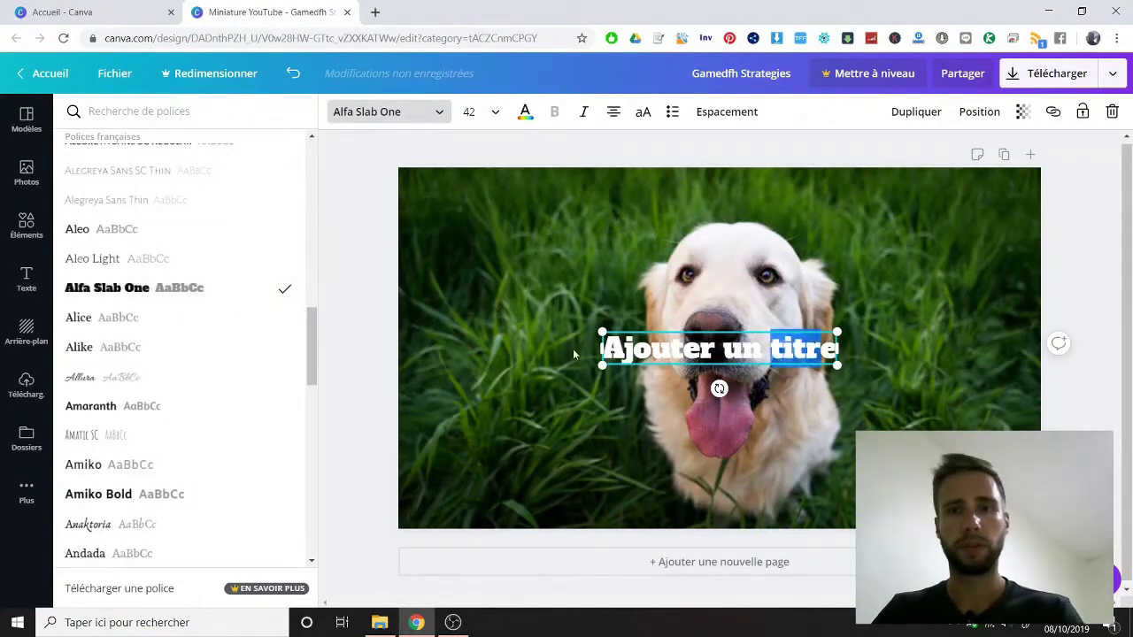
Replace the title's placeholder text with "DOG".
key("BackSpace")
key("BackSpace")
key("BackSpace")
left_click_drag(775, 348, 646, 348)
key("BackSpace")
key("BackSpace")
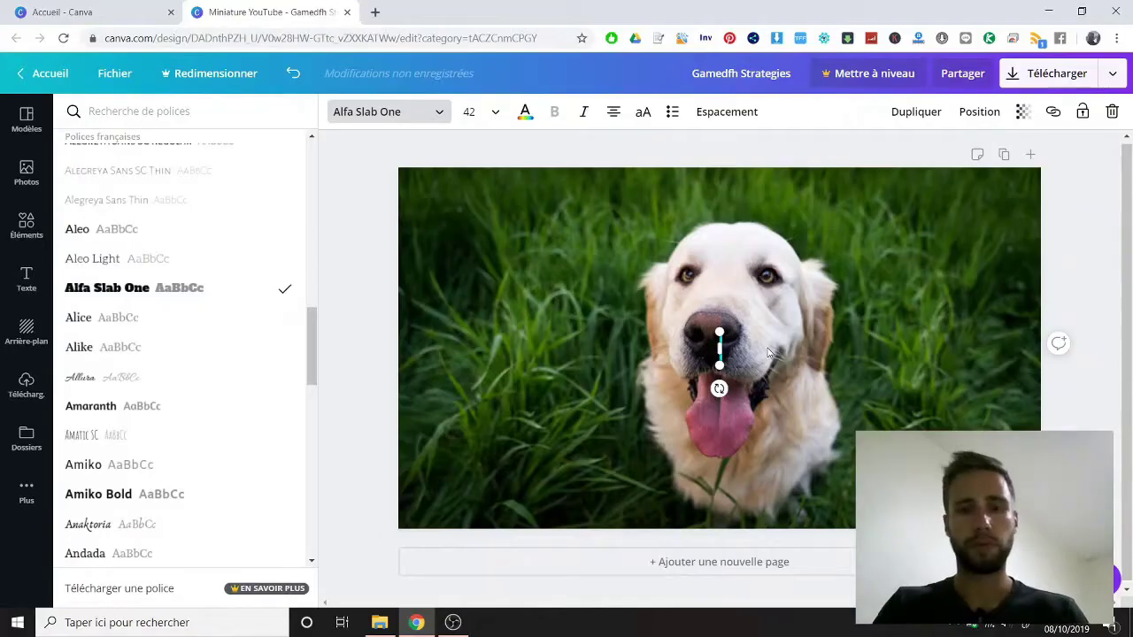
type("DOG")
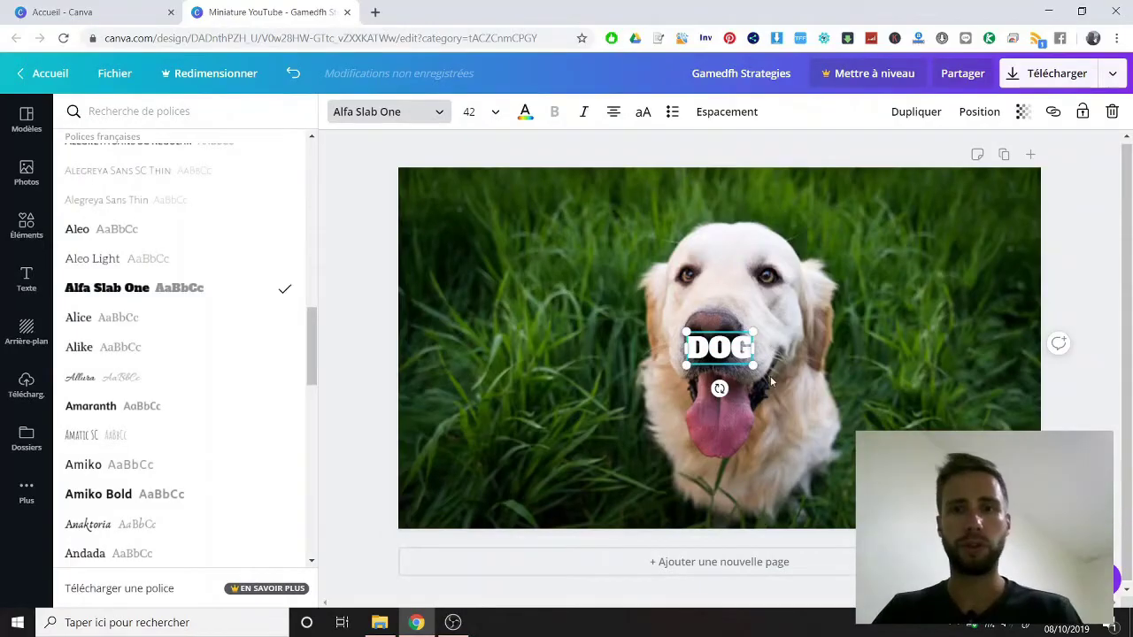
Enlarge the DOG title and fit it into the upper-left corner of the photo, beside the dog's head.
left_click_drag(761, 368, 986, 483)
left_click_drag(892, 328, 630, 183)
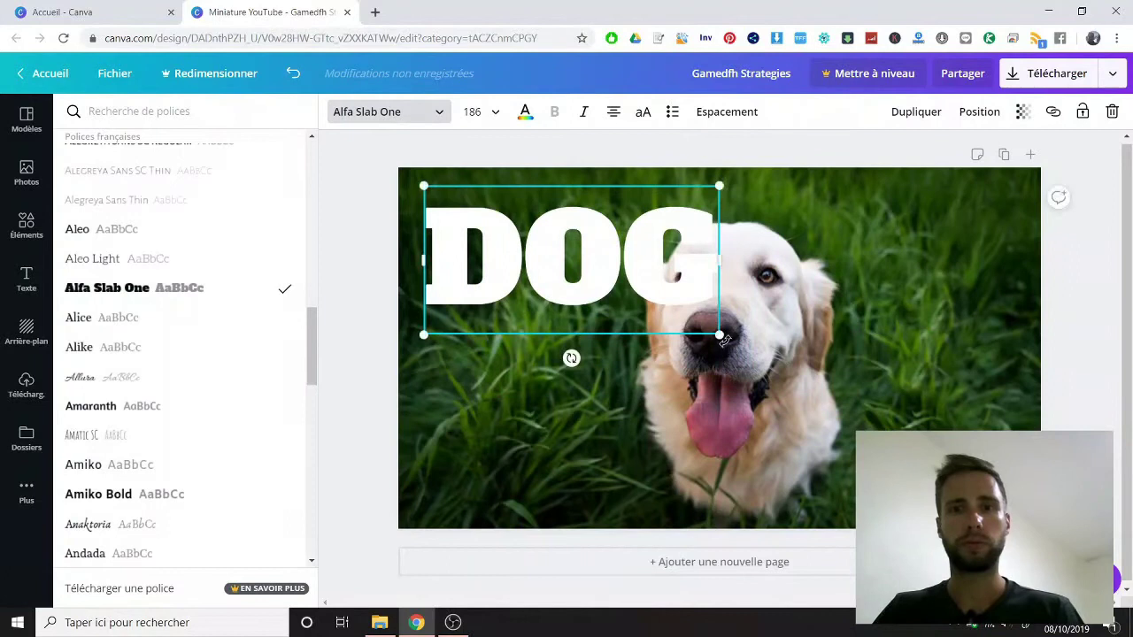
left_click_drag(719, 337, 640, 280)
Browse the gallery of page backgrounds.
left_click(27, 334)
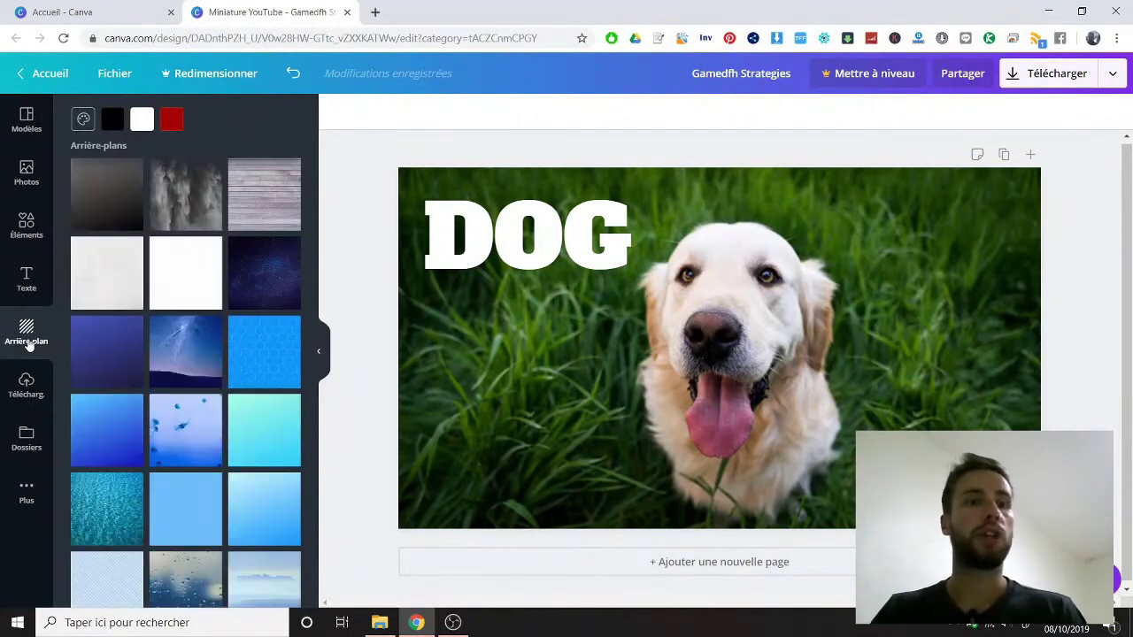
scroll(139, 363, "down", 10)
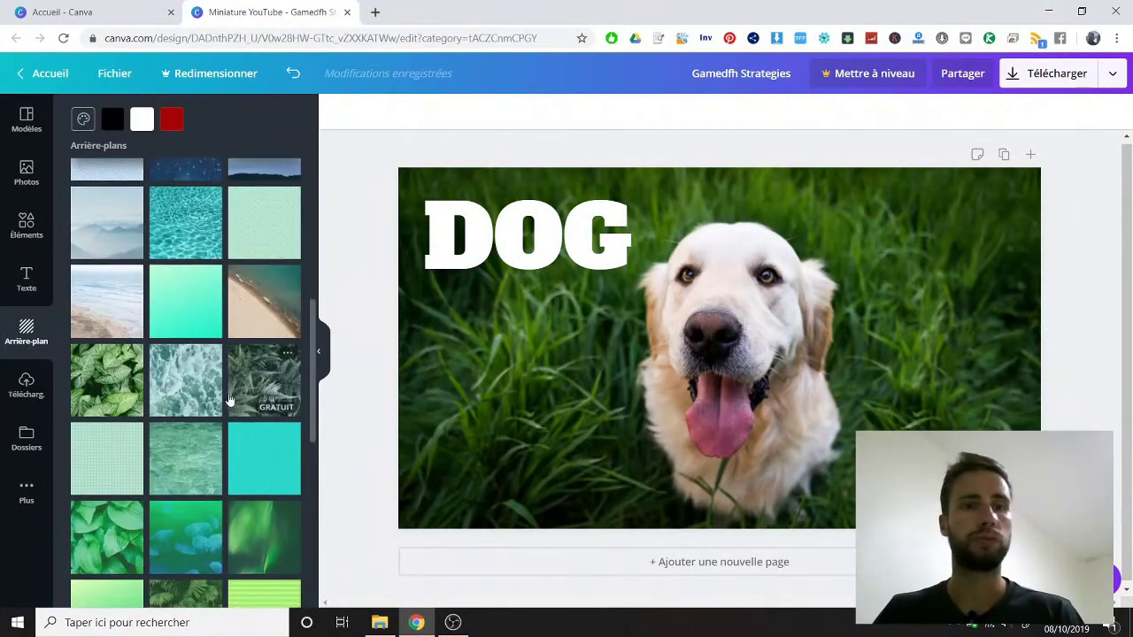
scroll(159, 406, "down", 8)
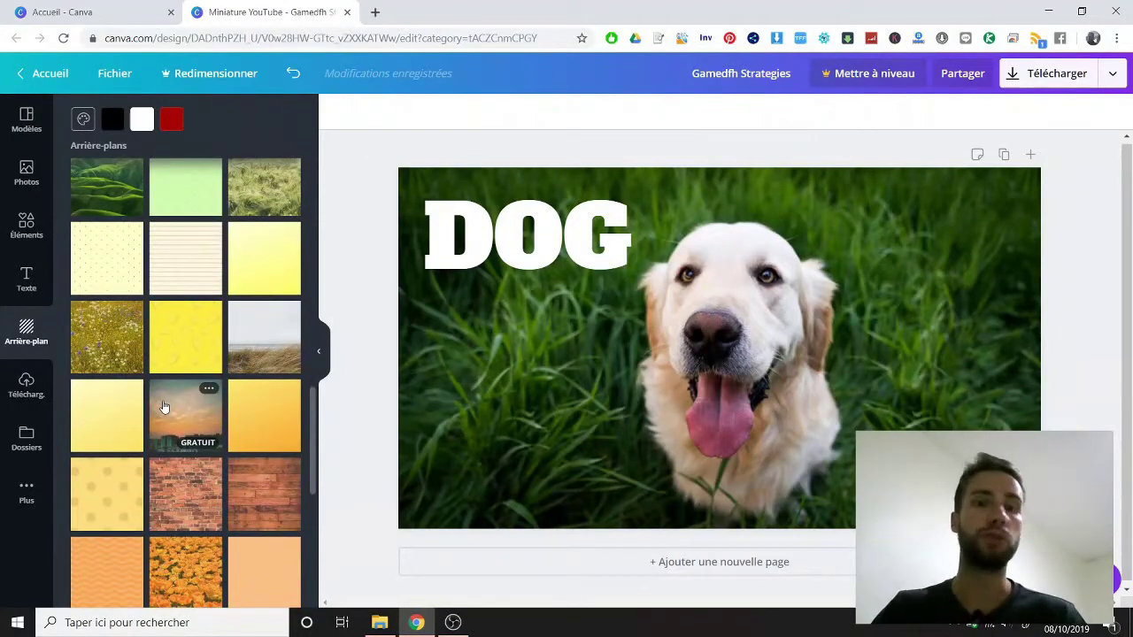
scroll(133, 404, "down", 5)
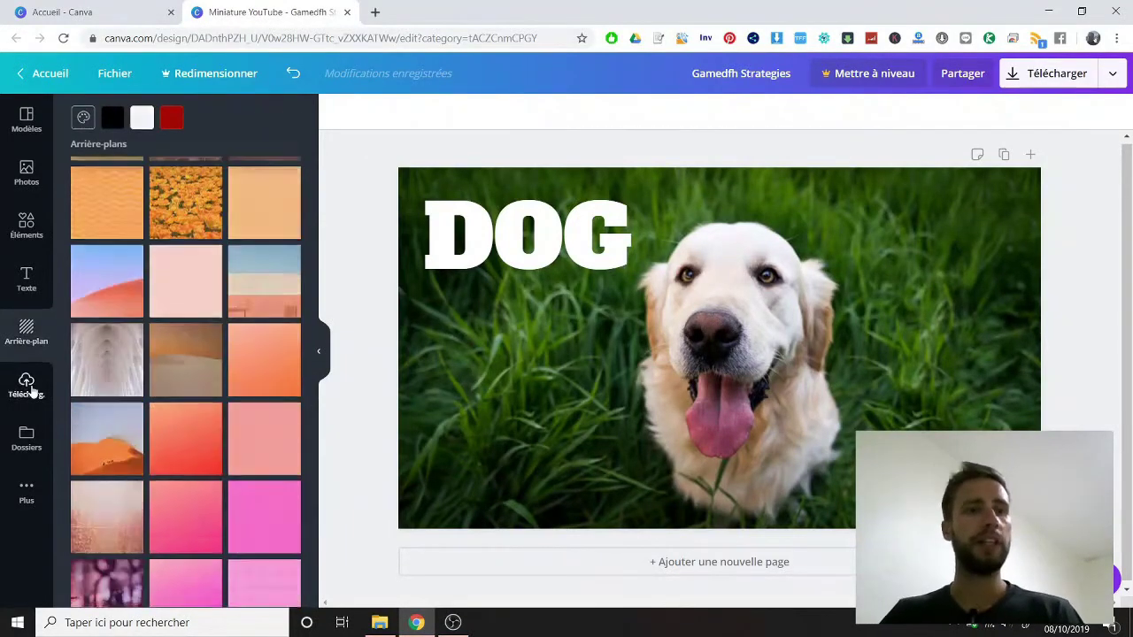
Place the uploaded cut-out image of euro banknotes on the page, over the dog.
left_click(29, 390)
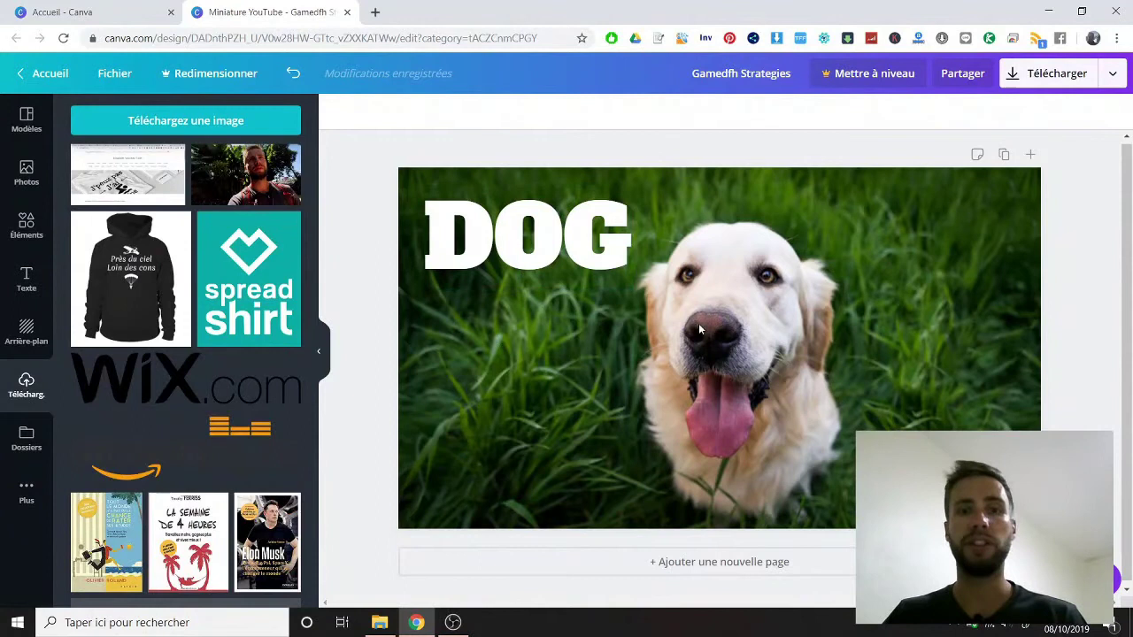
scroll(183, 426, "down", 4)
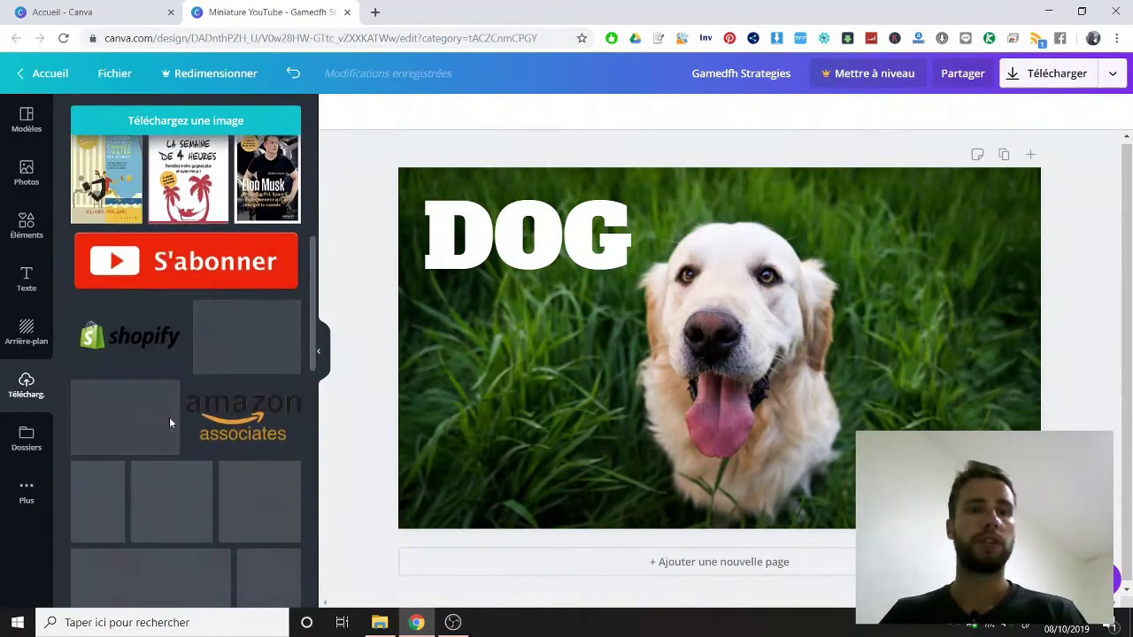
left_click_drag(236, 347, 841, 295)
left_click_drag(954, 424, 840, 331)
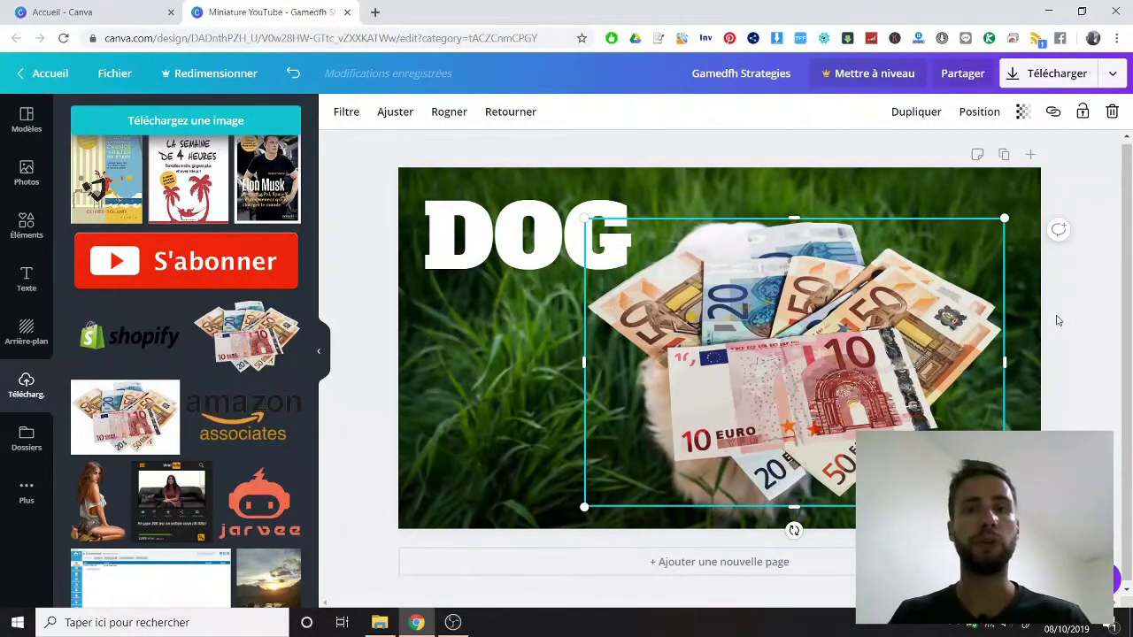
Delete the banknotes image, the full-page dog photo and the DOG title.
key("Delete")
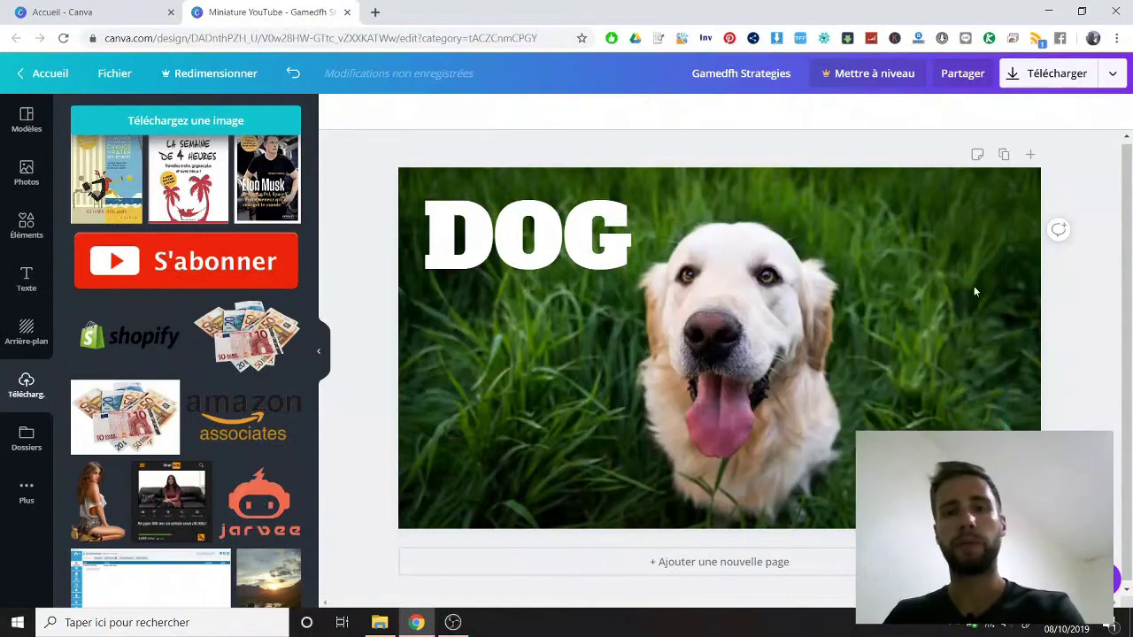
left_click(909, 287)
key("Delete")
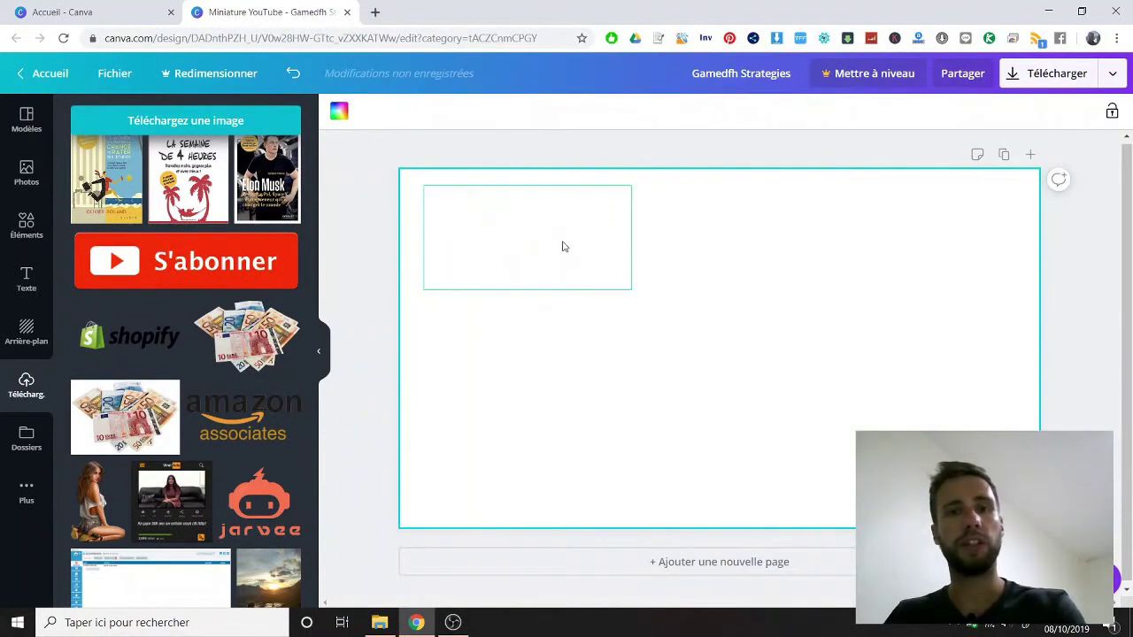
Search the elements for "youtube" and place the plain red play-button logo on the right part of the page.
left_click(27, 172)
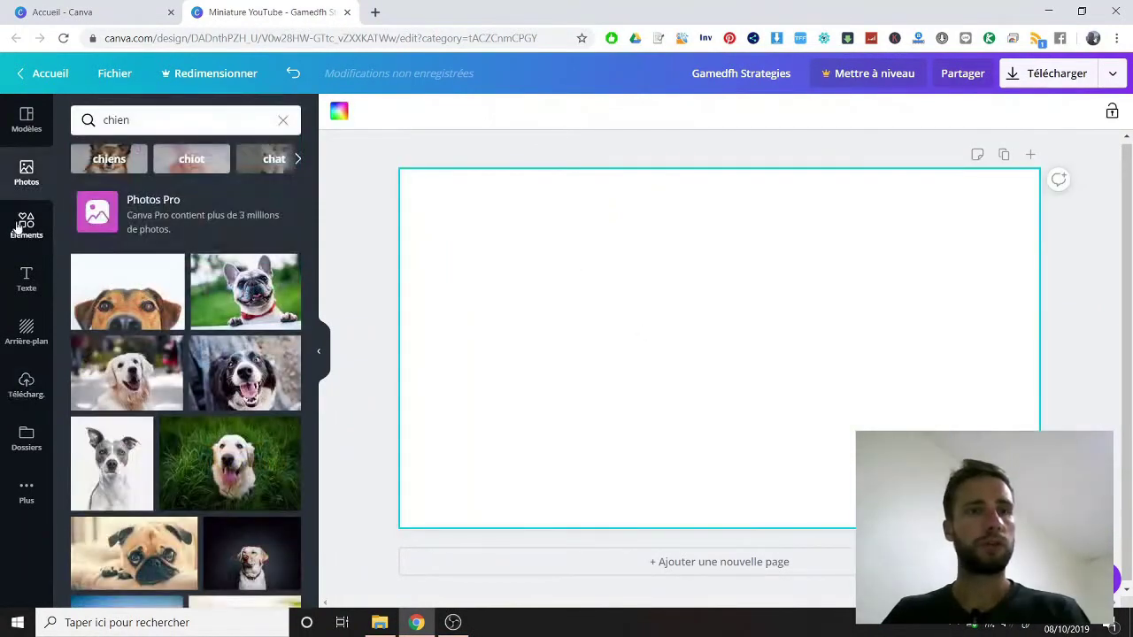
left_click(28, 228)
left_click(151, 120)
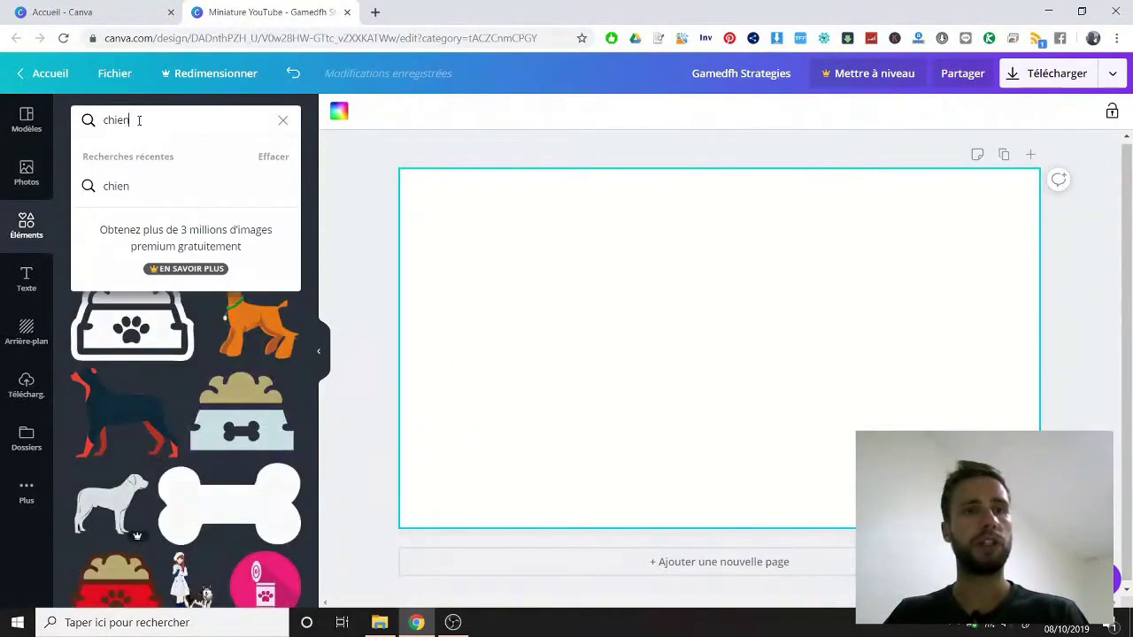
type("youtub")
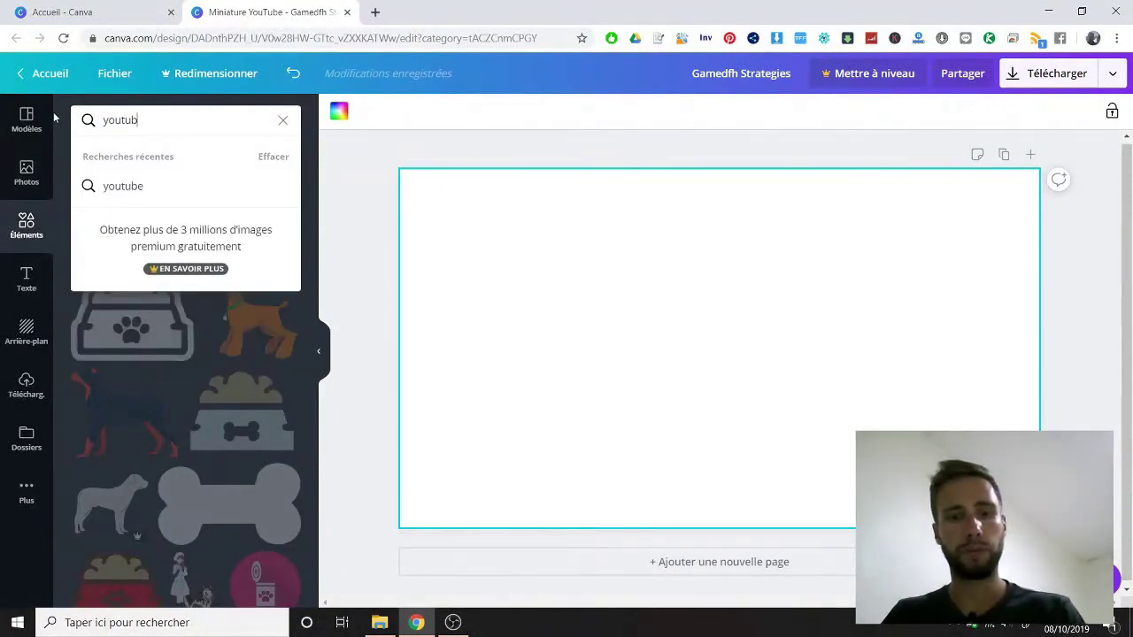
type("e")
key("Return")
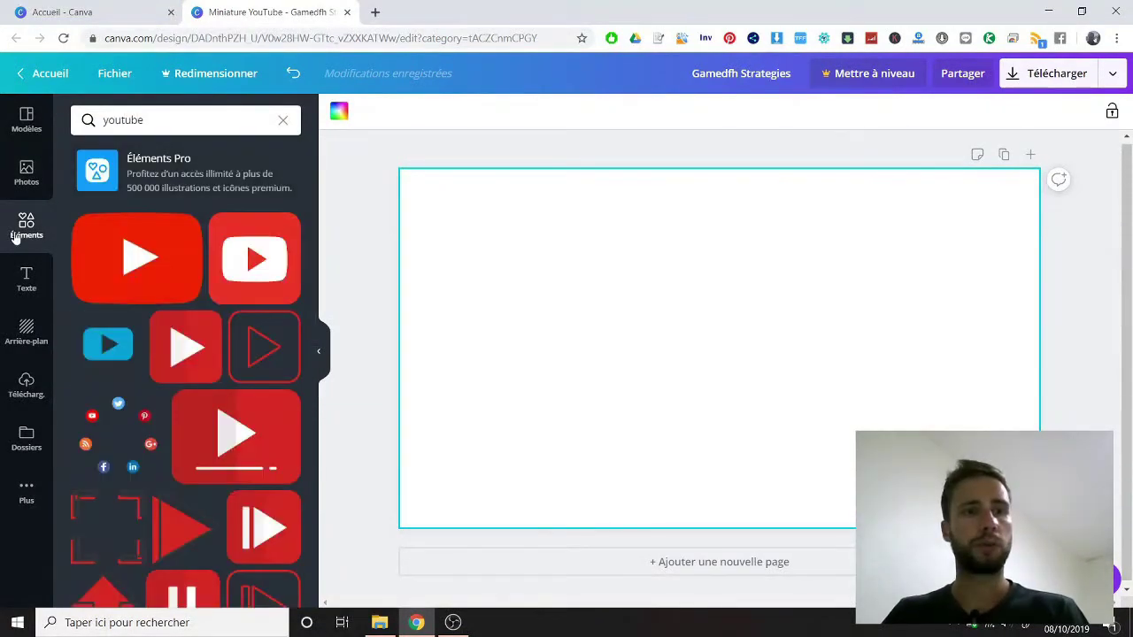
left_click(151, 277)
left_click_drag(651, 301, 700, 307)
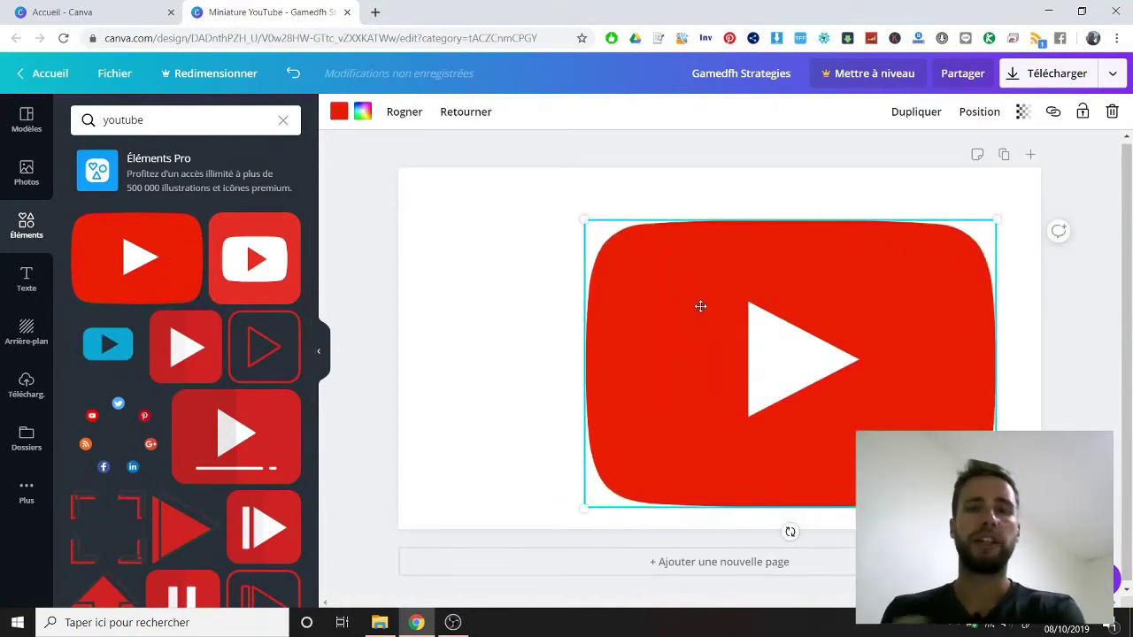
Fill the page background with the YouTube logo's red, and delete the logo.
left_click(493, 269)
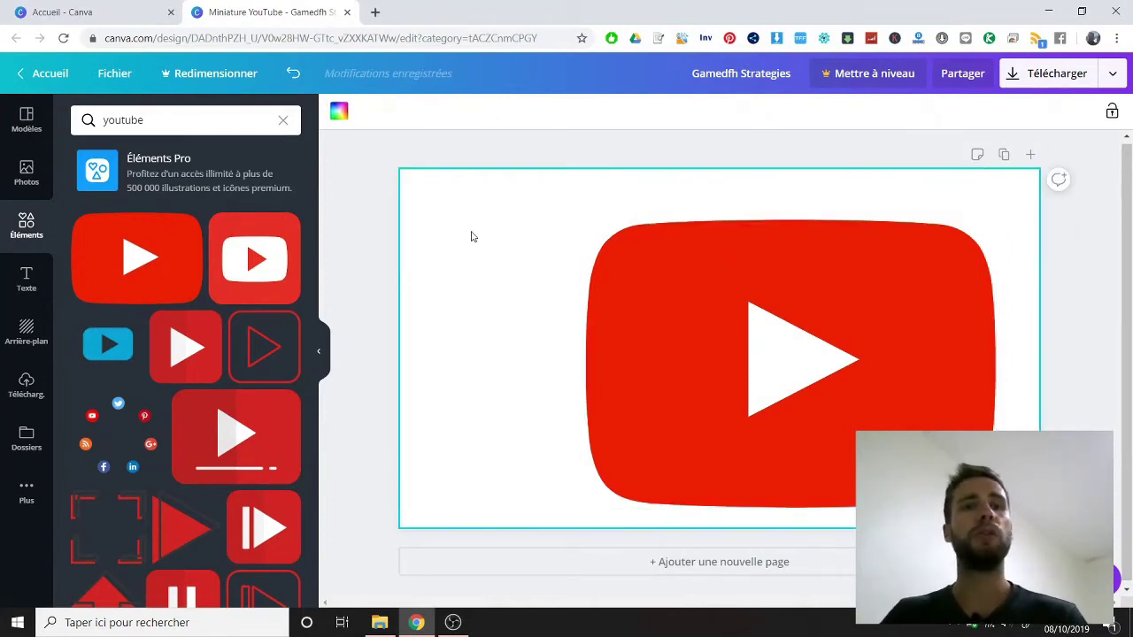
left_click(339, 110)
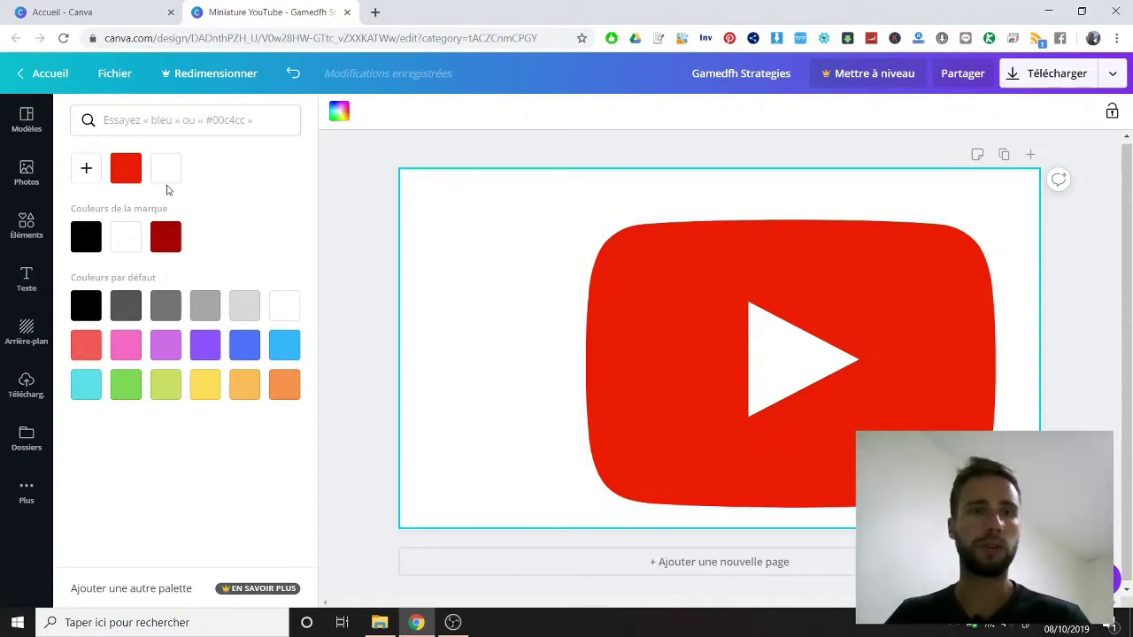
left_click(127, 182)
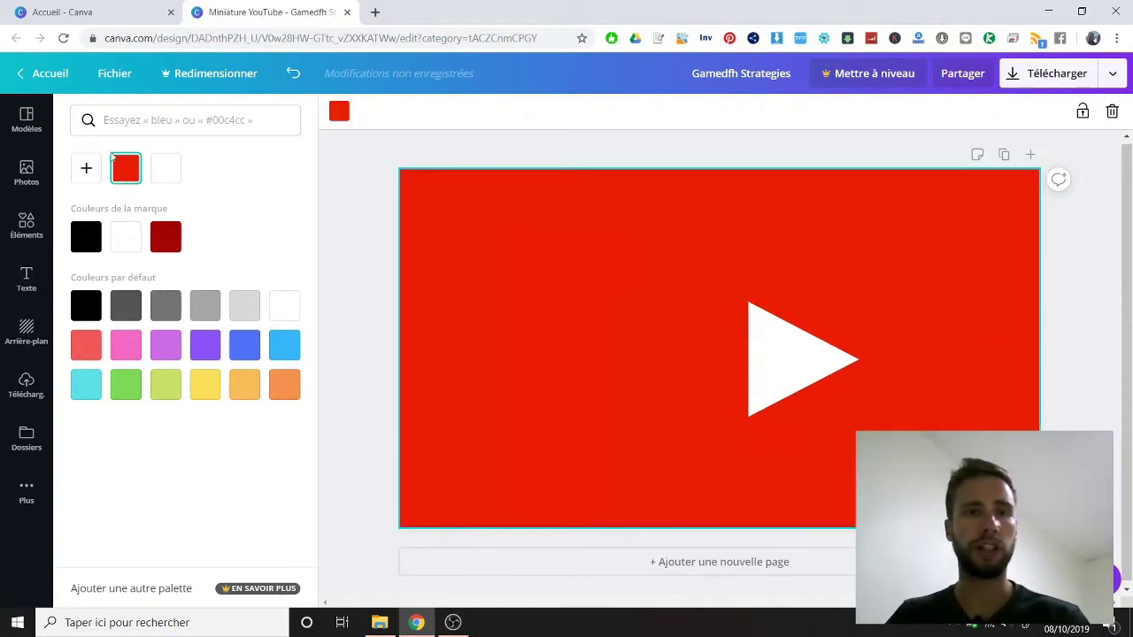
left_click(785, 348)
key("Delete")
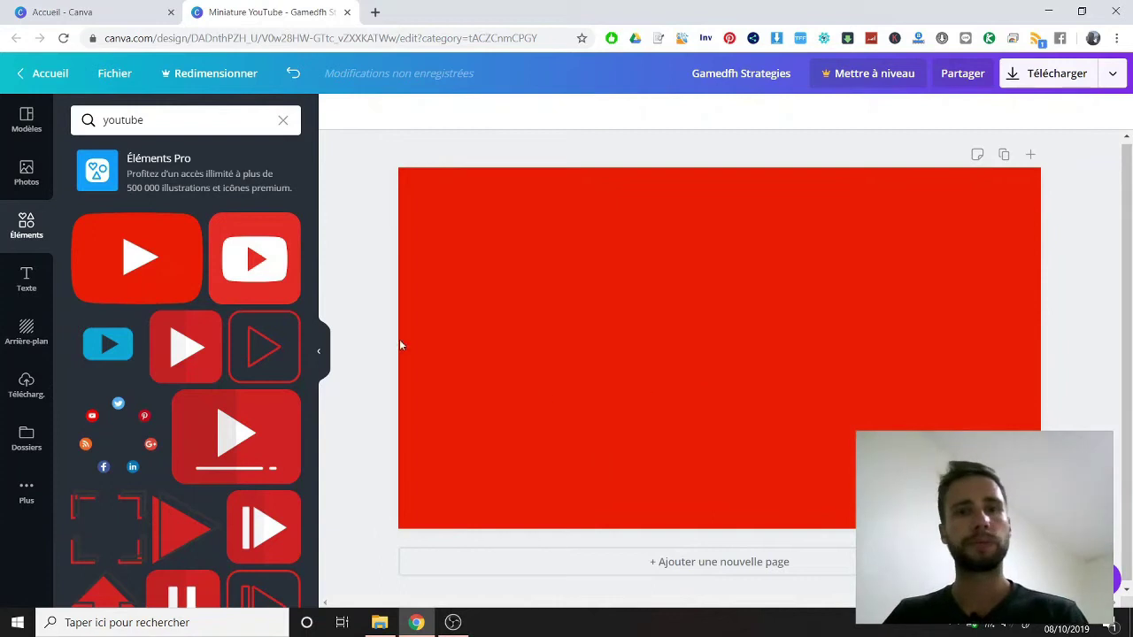
Add a title reading TUTO in Alfa Slab One, enlarge it to size 138 and centre it near the page's upper edge.
left_click(27, 280)
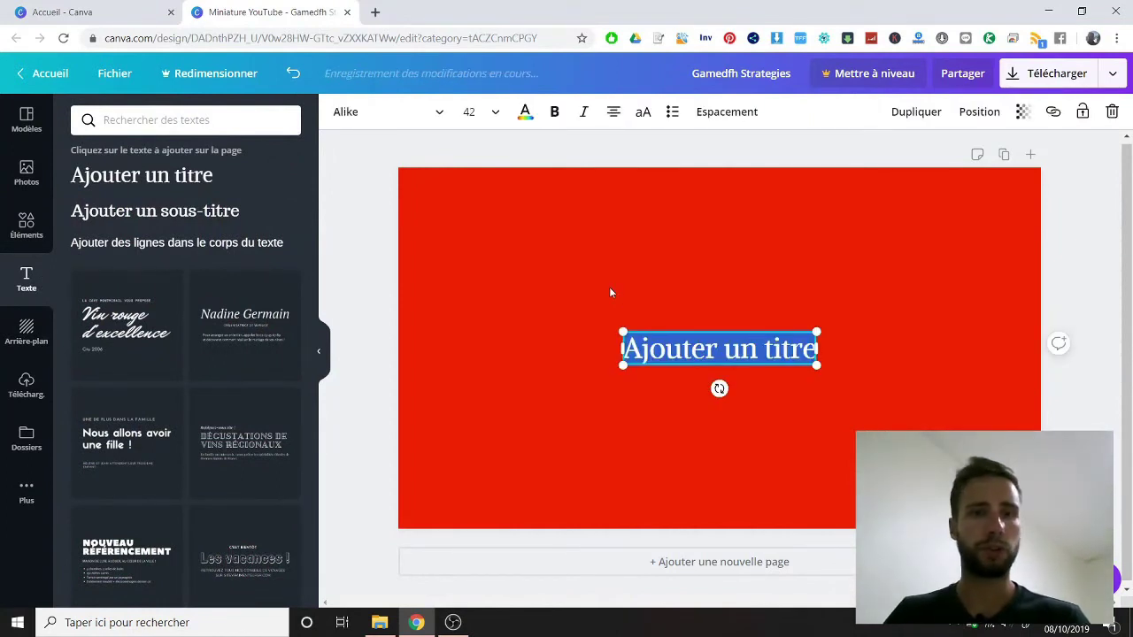
type("TUTO")
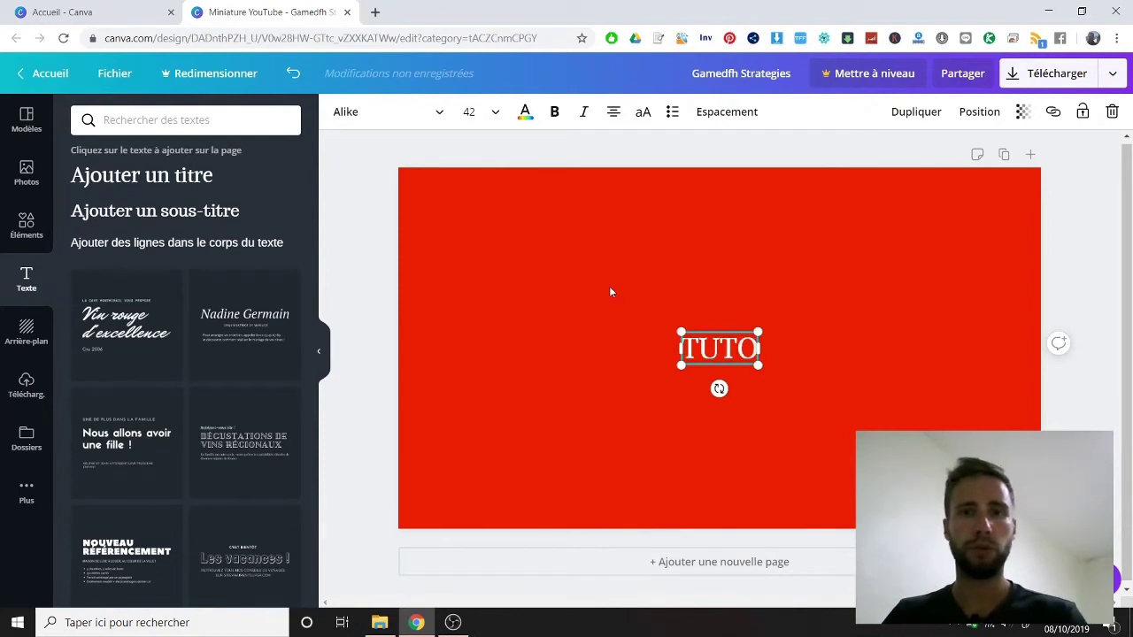
left_click(433, 117)
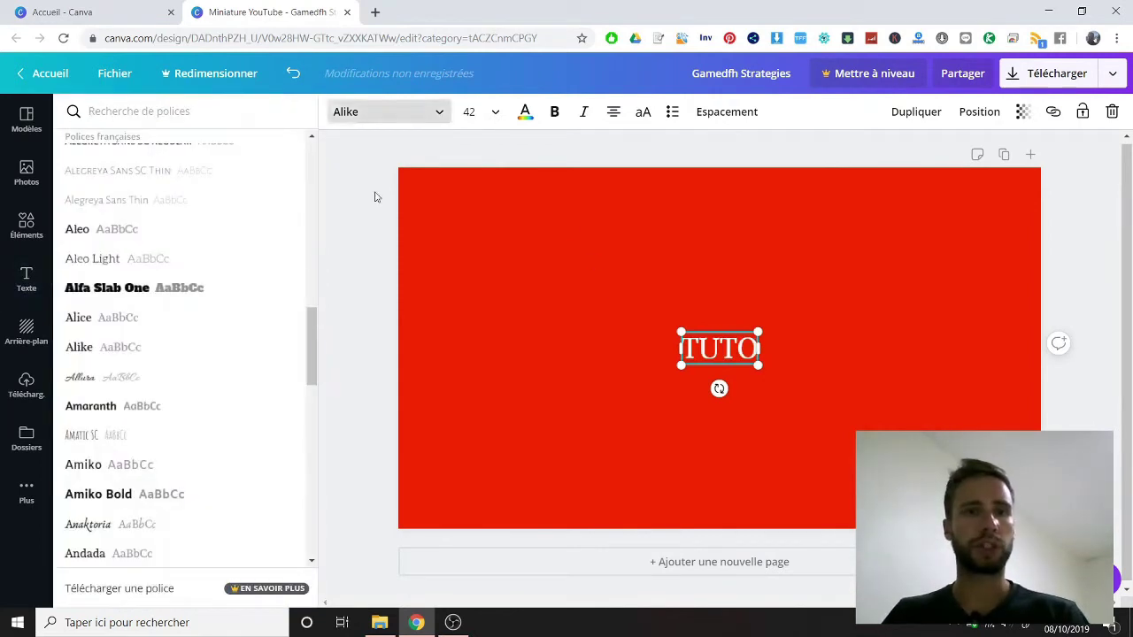
left_click(177, 288)
left_click_drag(808, 385, 964, 441)
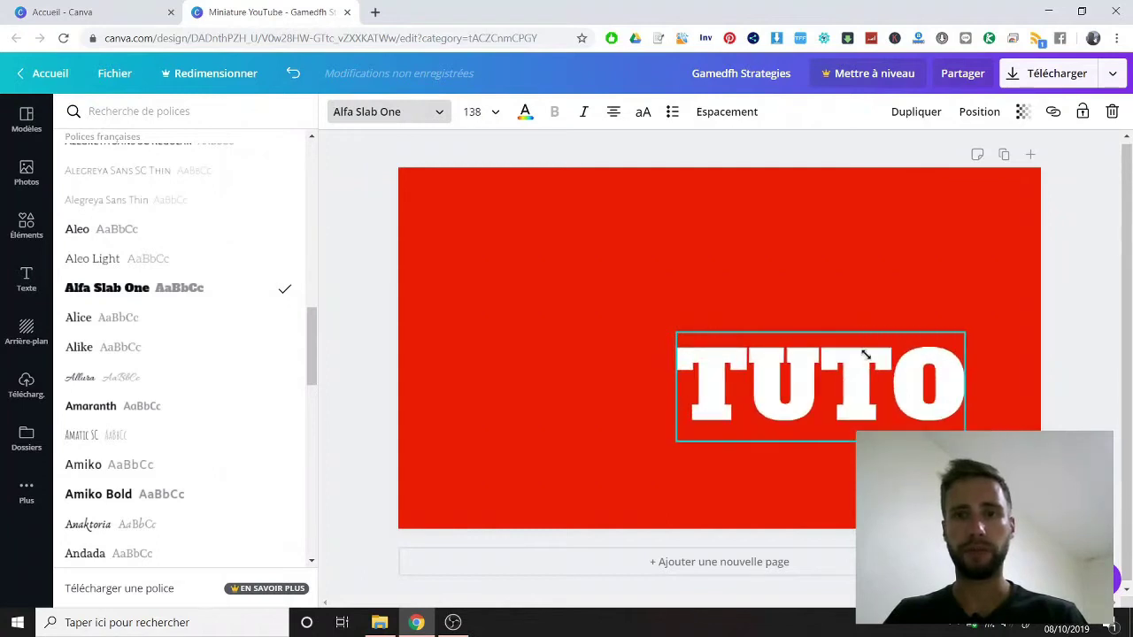
left_click_drag(851, 330, 752, 188)
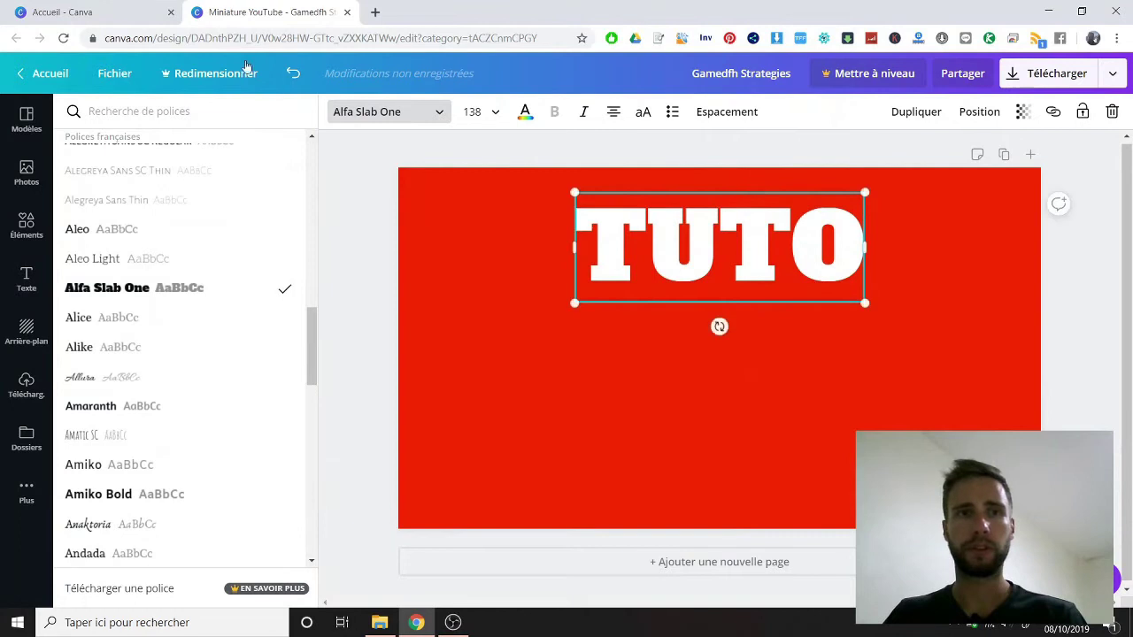
Add a second title, MINIATURE, in Alfa Slab One, enlarged to size 91.5 and placed just below TUTO.
left_click(372, 181)
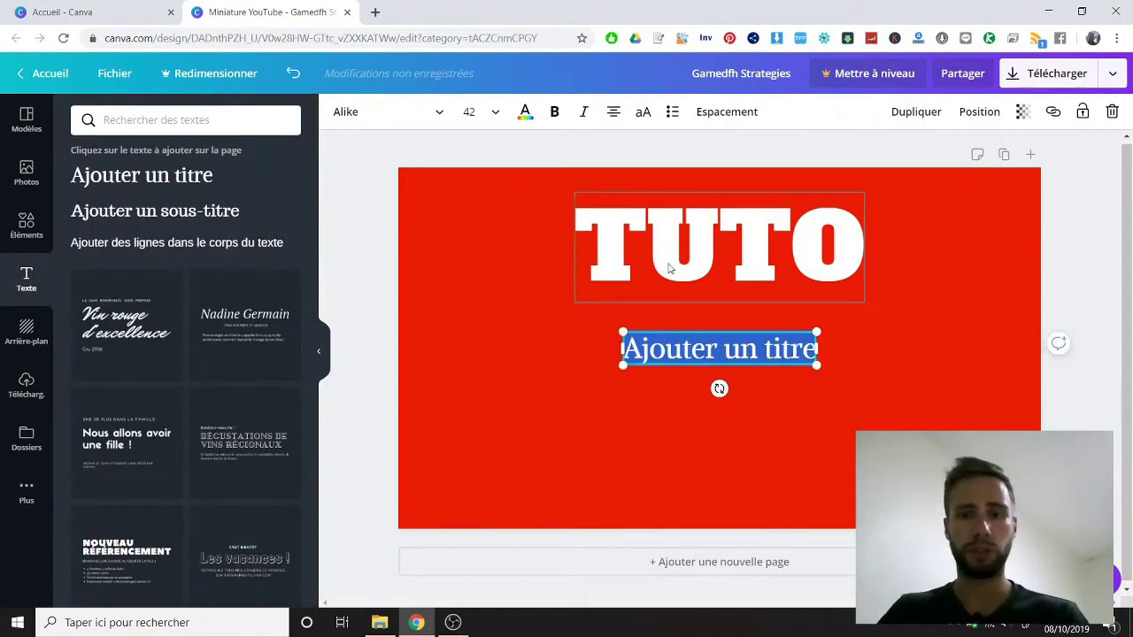
type("MINIAT")
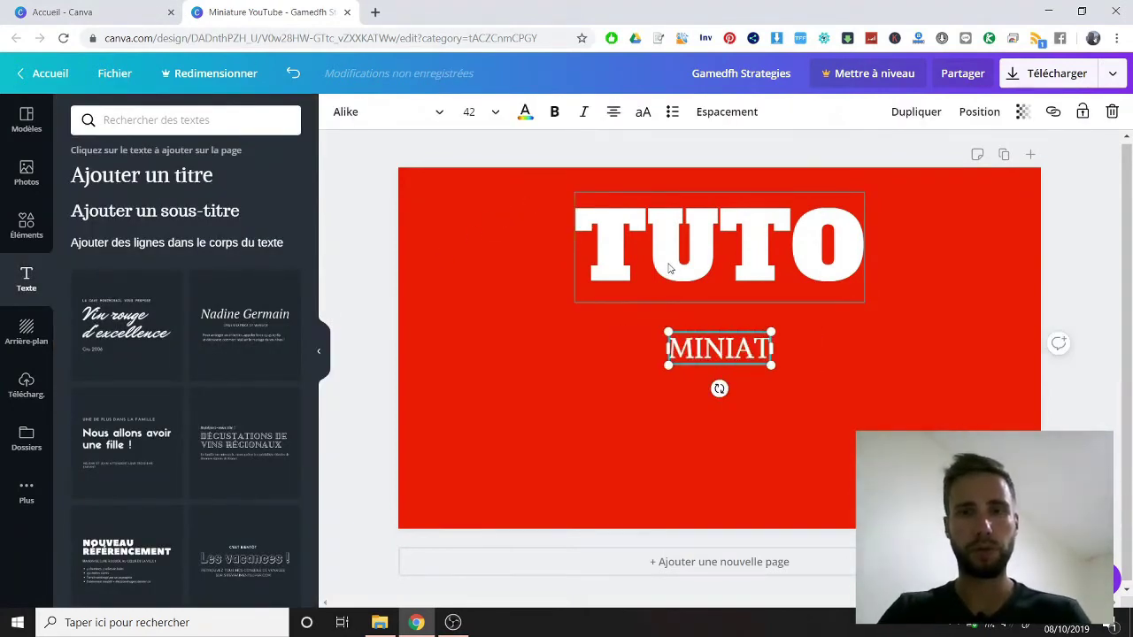
type("URE")
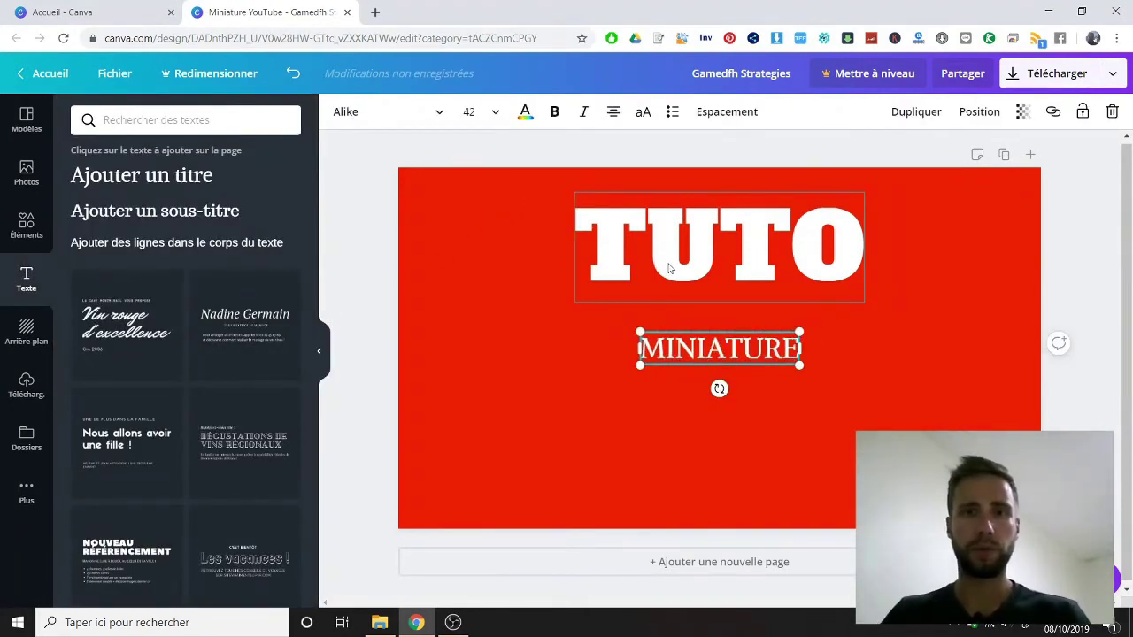
left_click(433, 119)
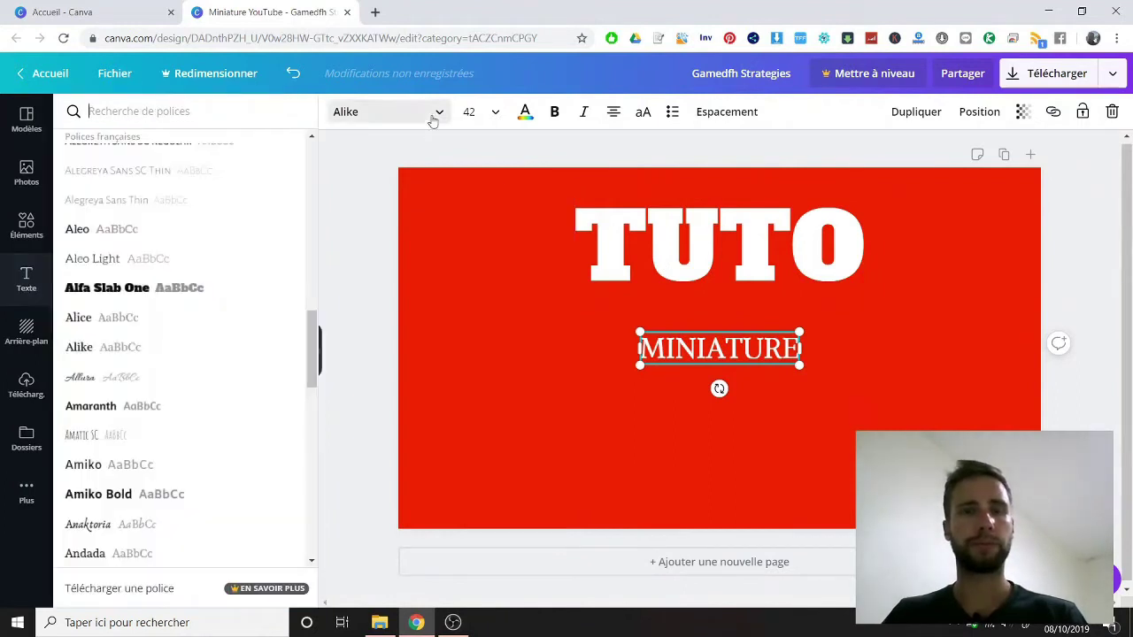
left_click(171, 292)
left_click_drag(814, 365, 1016, 365)
left_click_drag(902, 324, 849, 318)
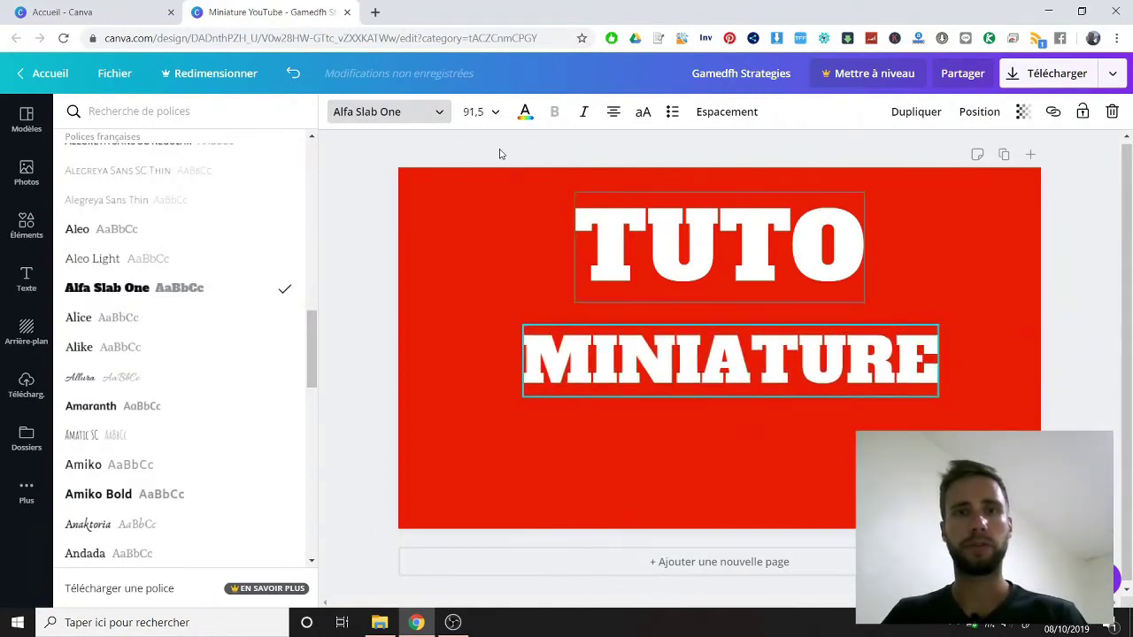
Add a third title, RAPIDEMENT, in Alfa Slab One at size 42, and place it near the page's lower edge.
left_click(407, 159)
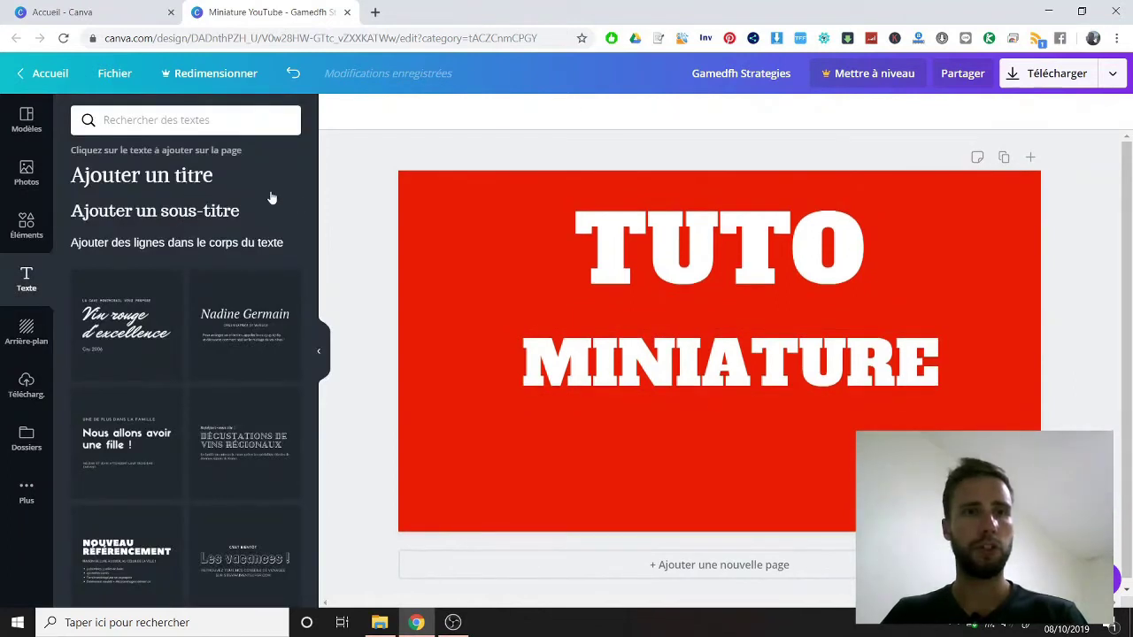
left_click(188, 183)
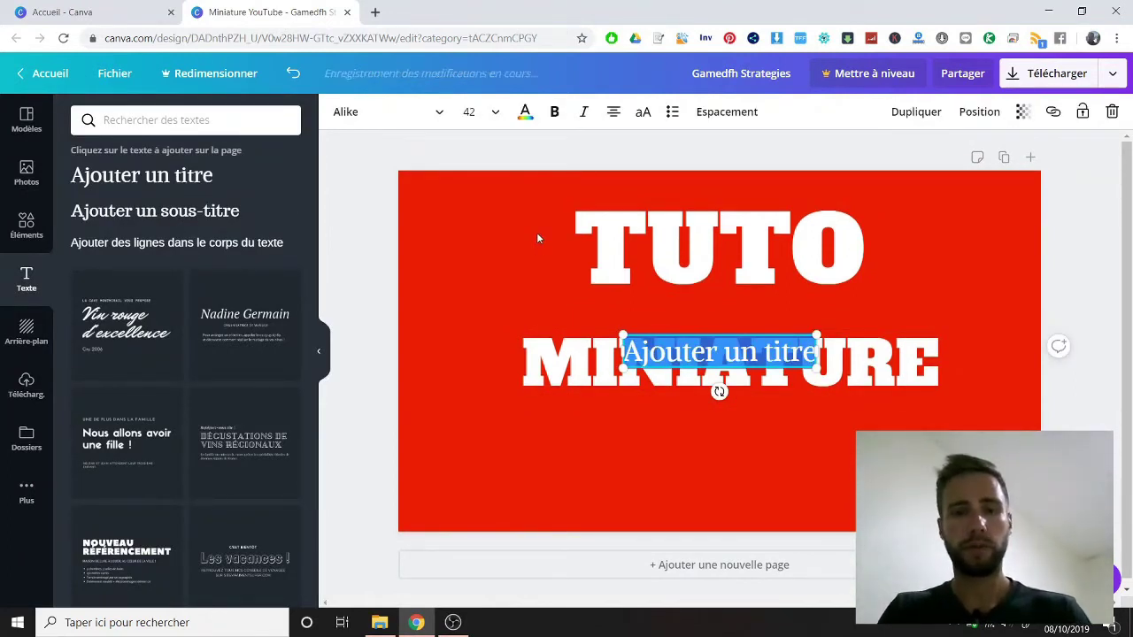
type("APPRENDRE")
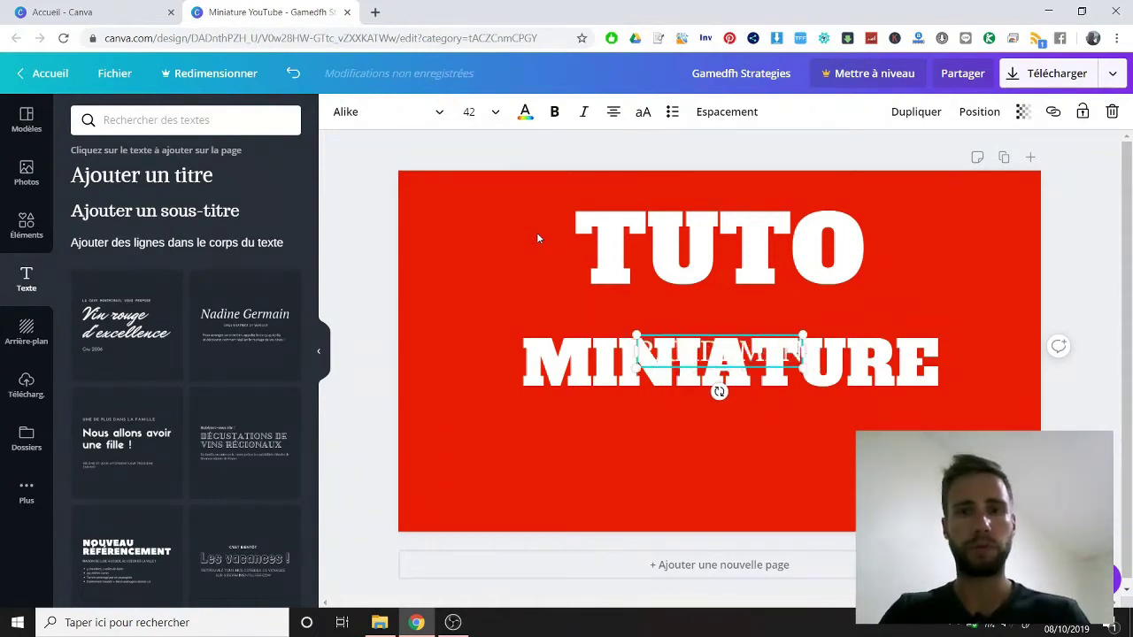
left_click(435, 111)
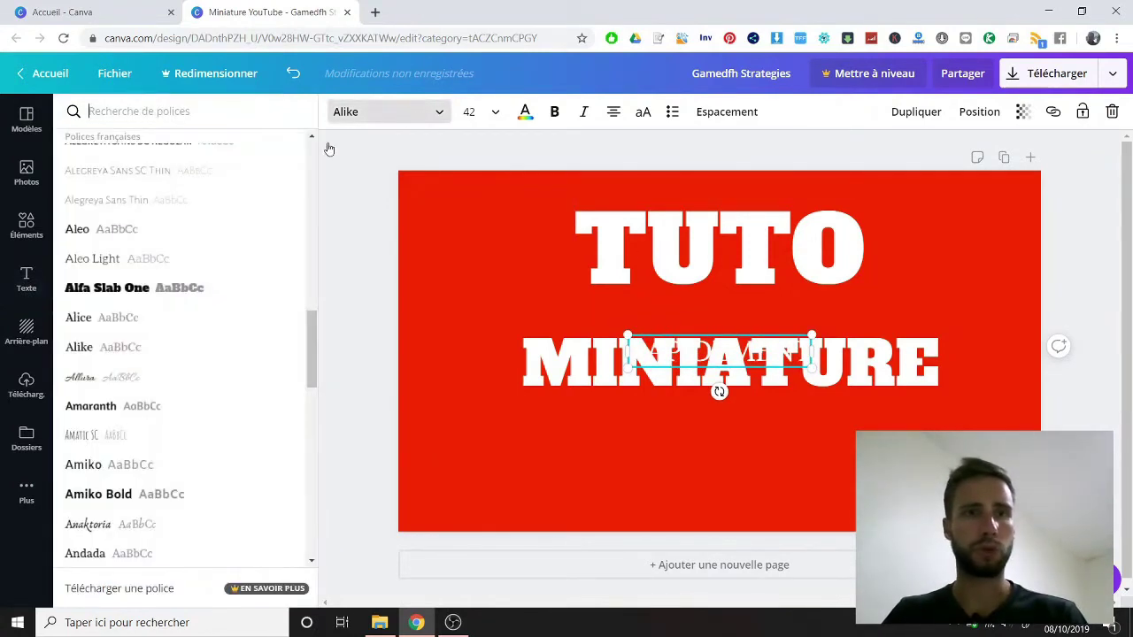
left_click(140, 292)
left_click_drag(772, 367, 754, 461)
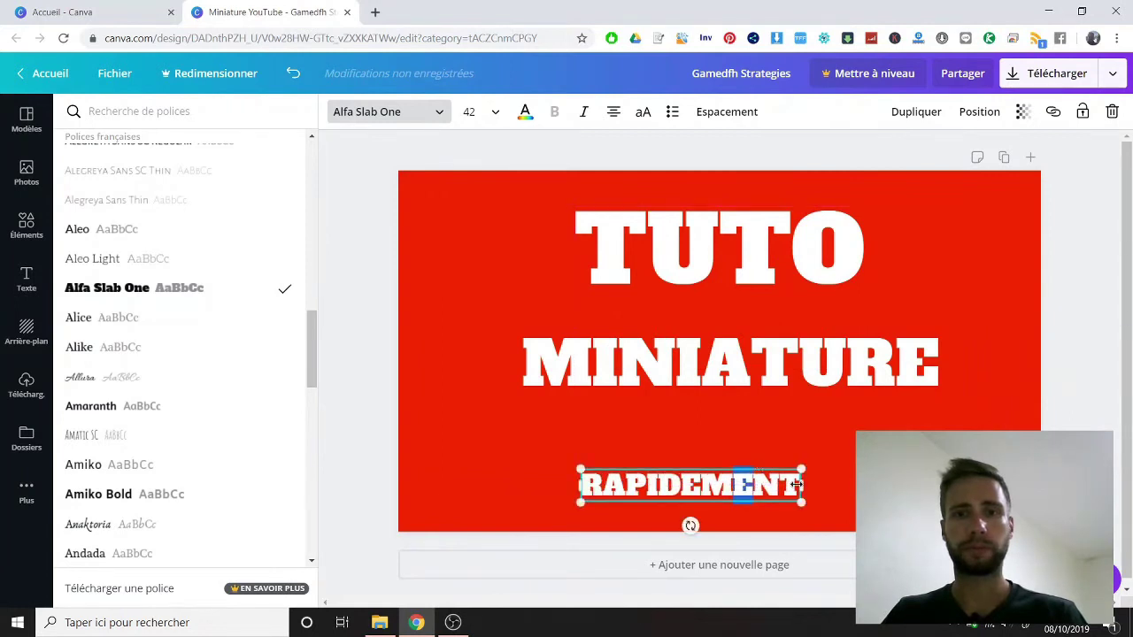
left_click(714, 278)
left_click(346, 315)
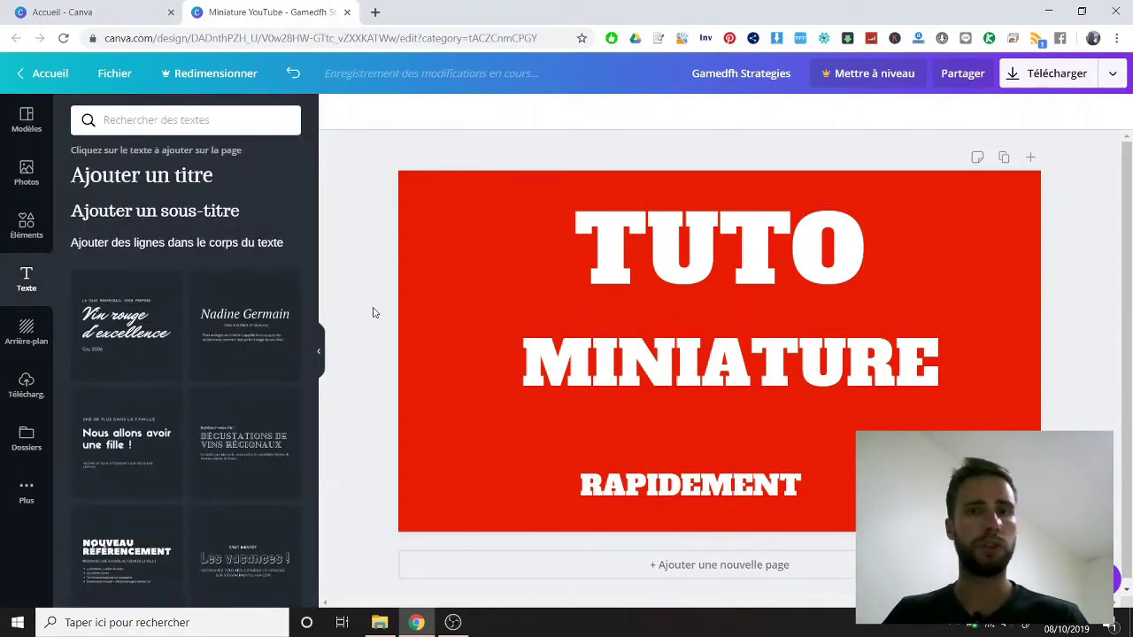
Search the elements for "rectangle".
left_click(24, 232)
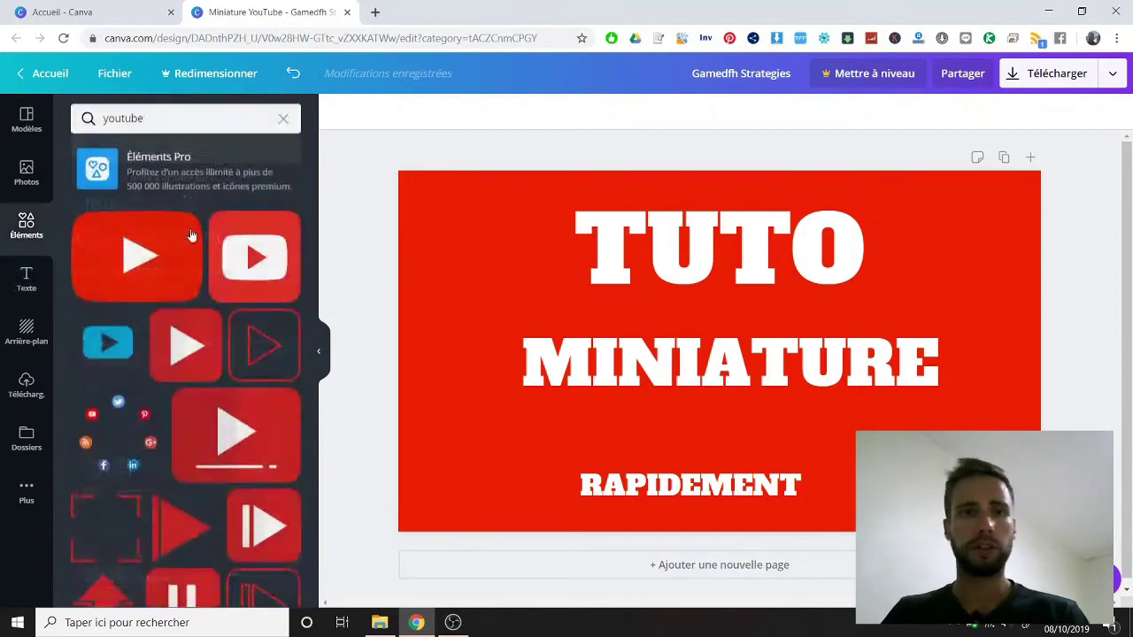
left_click(172, 123)
type("rectangle")
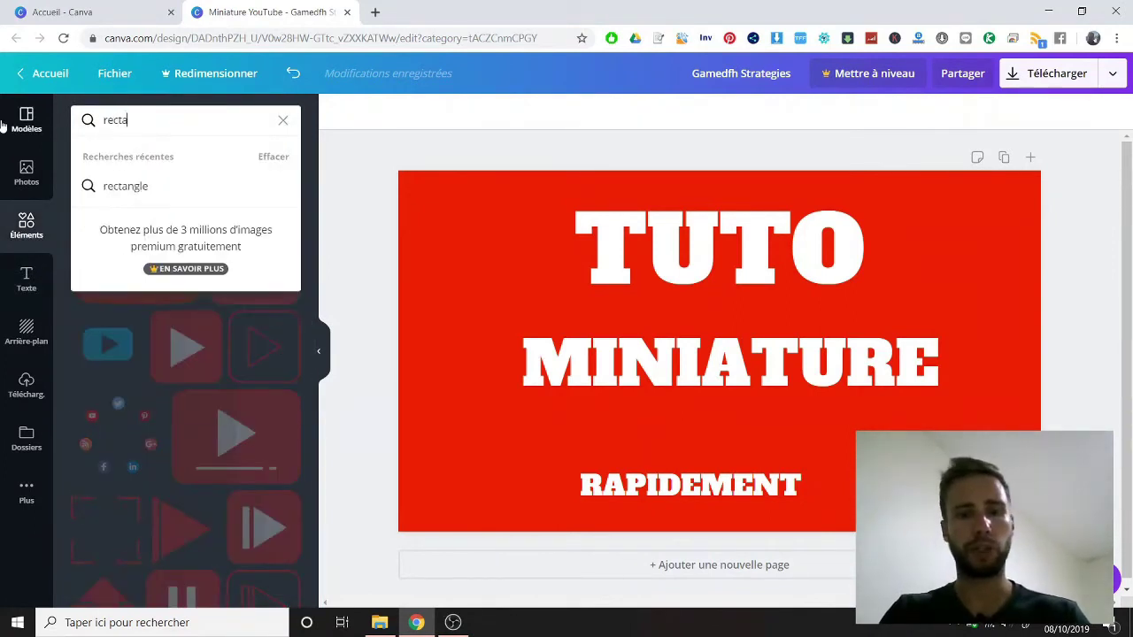
key("Return")
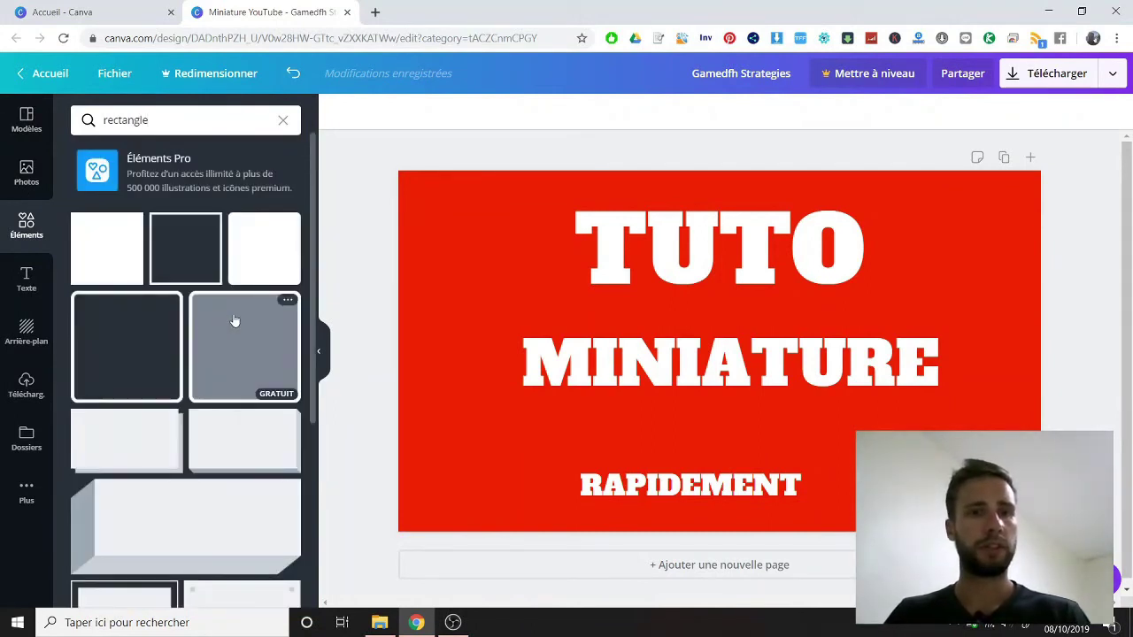
Place the wide light-grey 3D rectangle block from the results over the TUTO and MINIATURE titles.
scroll(235, 320, "down", 3)
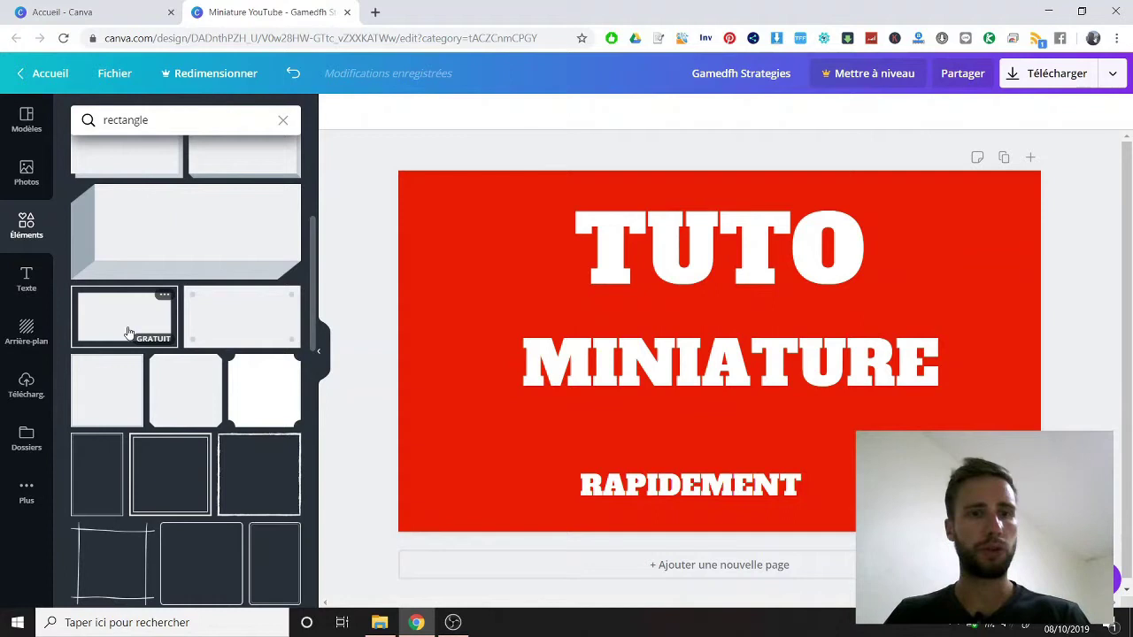
scroll(128, 332, "down", 5)
scroll(128, 332, "up", 4)
scroll(128, 331, "down", 8)
scroll(128, 332, "up", 2)
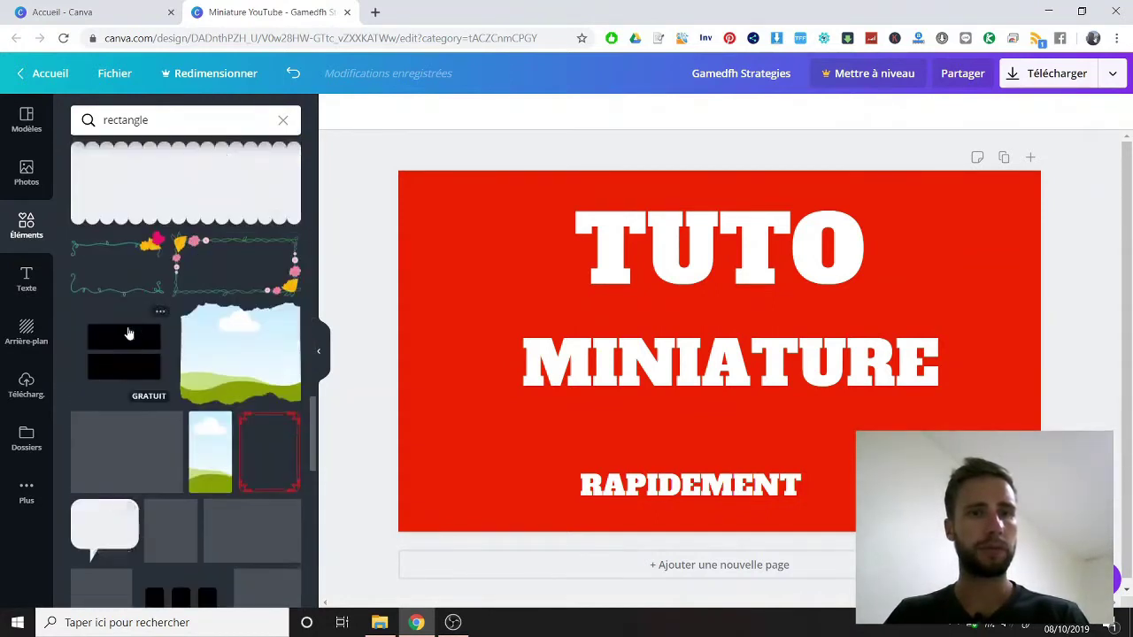
scroll(128, 332, "up", 2)
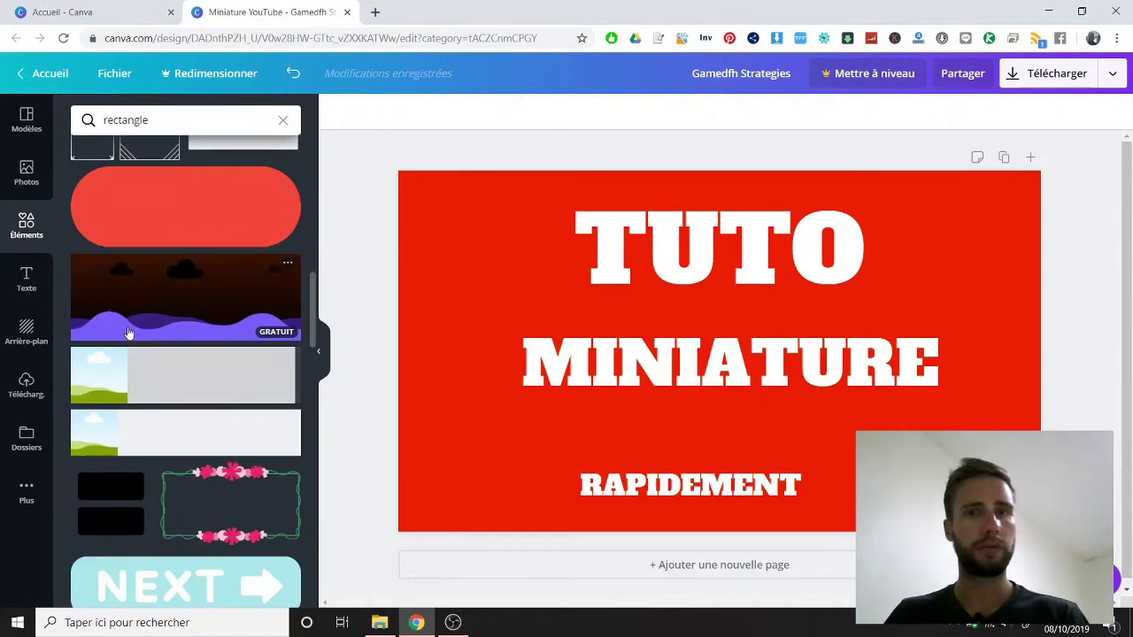
scroll(129, 332, "up", 10)
scroll(189, 495, "down", 3)
left_click_drag(204, 450, 632, 224)
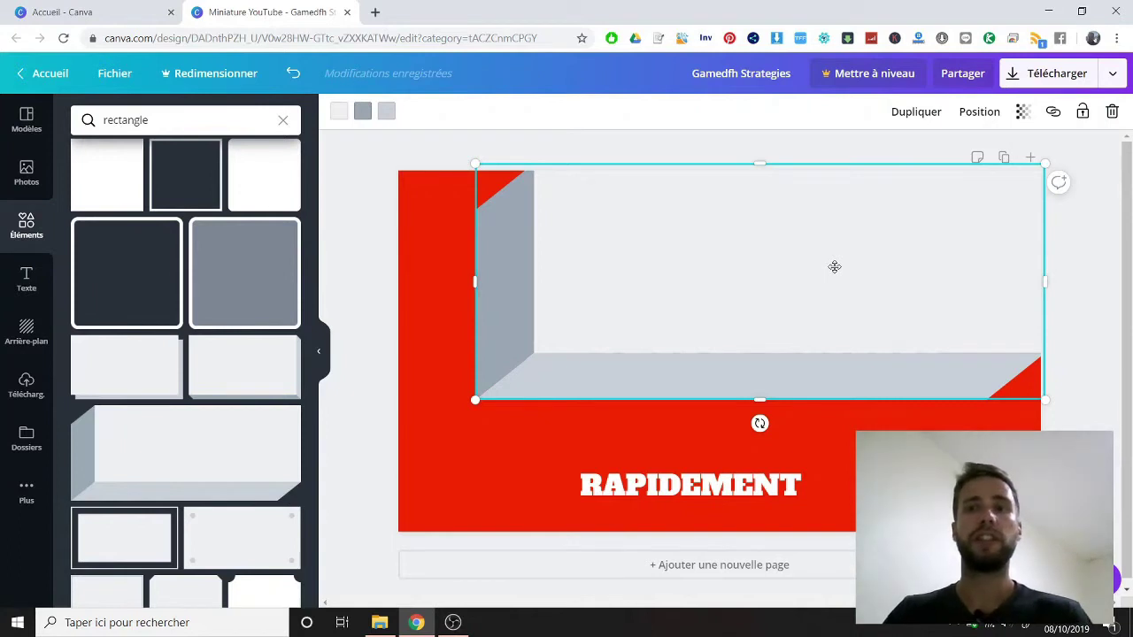
Send the 3D rectangle block behind the TUTO and MINIATURE titles and centre it horizontally on the page.
left_click(968, 122)
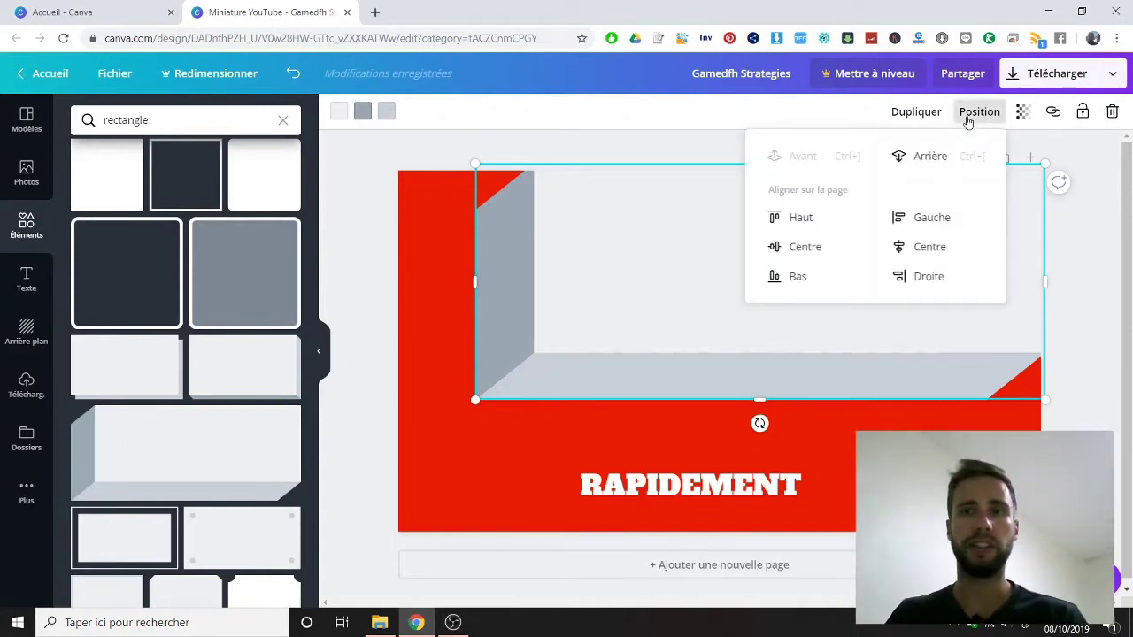
left_click(931, 165)
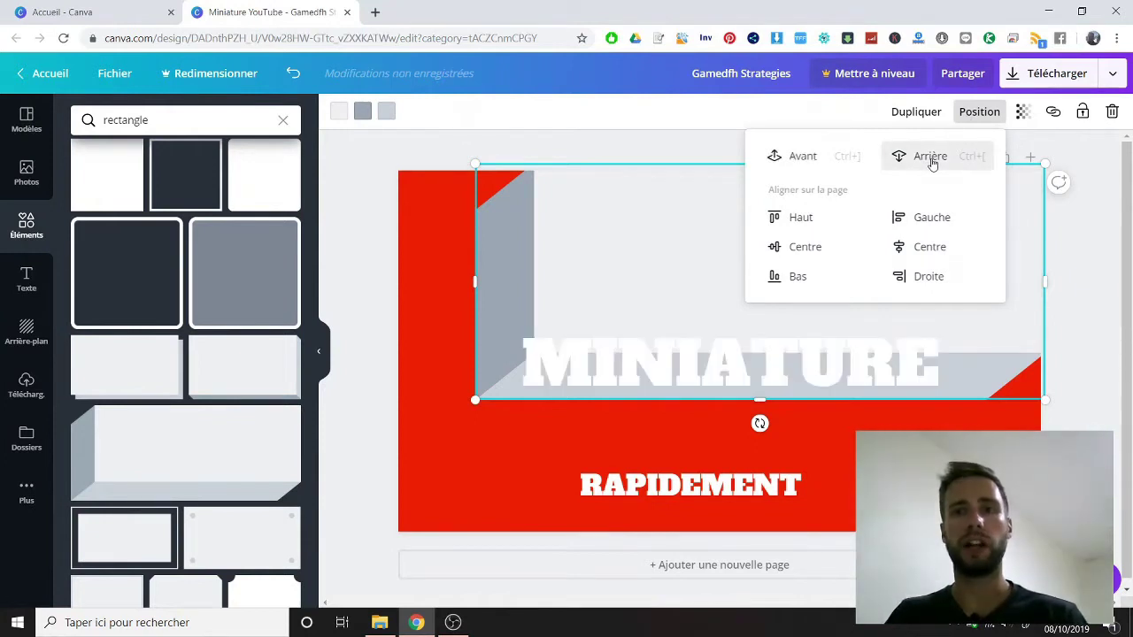
left_click(934, 165)
left_click_drag(545, 292, 502, 279)
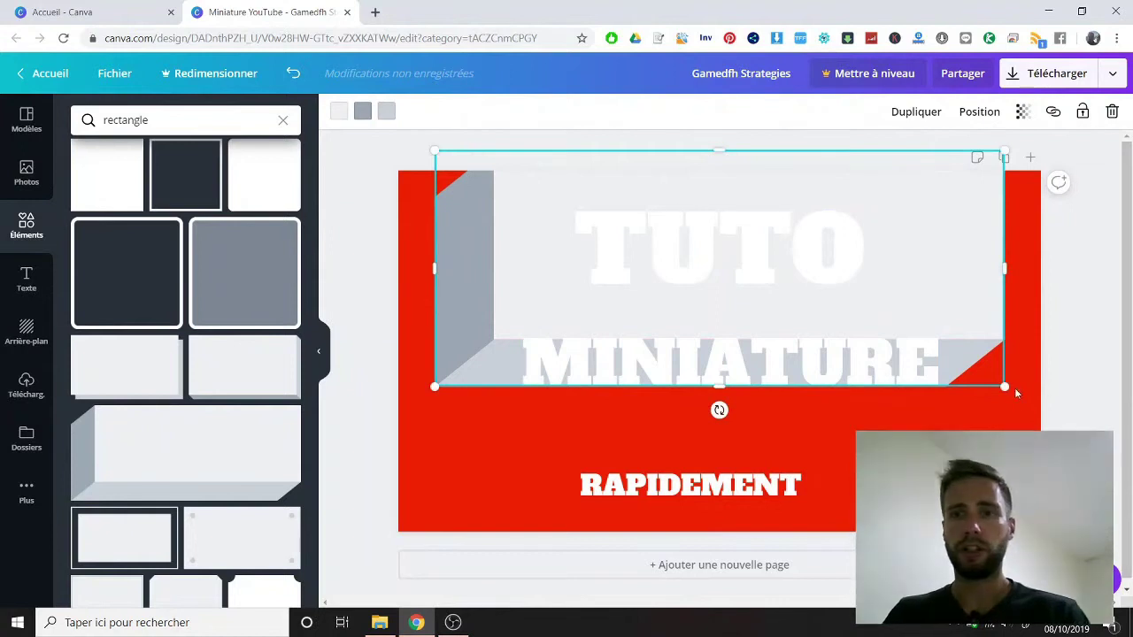
Shrink the 3D rectangle block so that it frames only the TUTO title, and centre it horizontally on the page.
left_click_drag(1005, 387, 851, 255)
left_click_drag(533, 233, 571, 248)
Colour the TUTO title black and raise it slightly to sit centred on the front face of the 3D block.
left_click(716, 239)
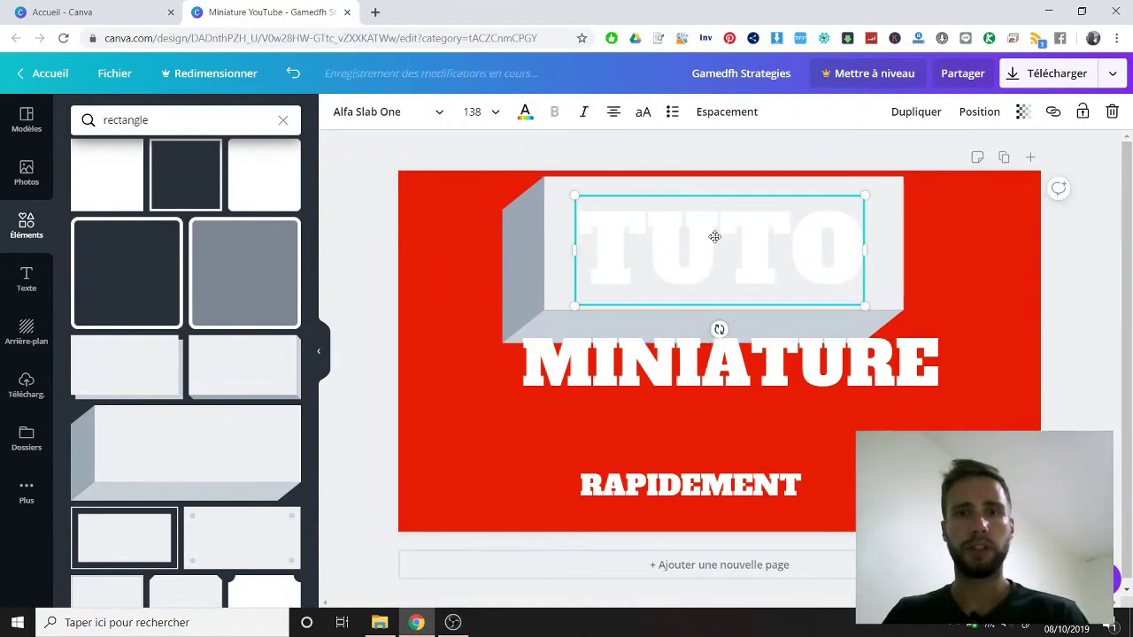
left_click(525, 113)
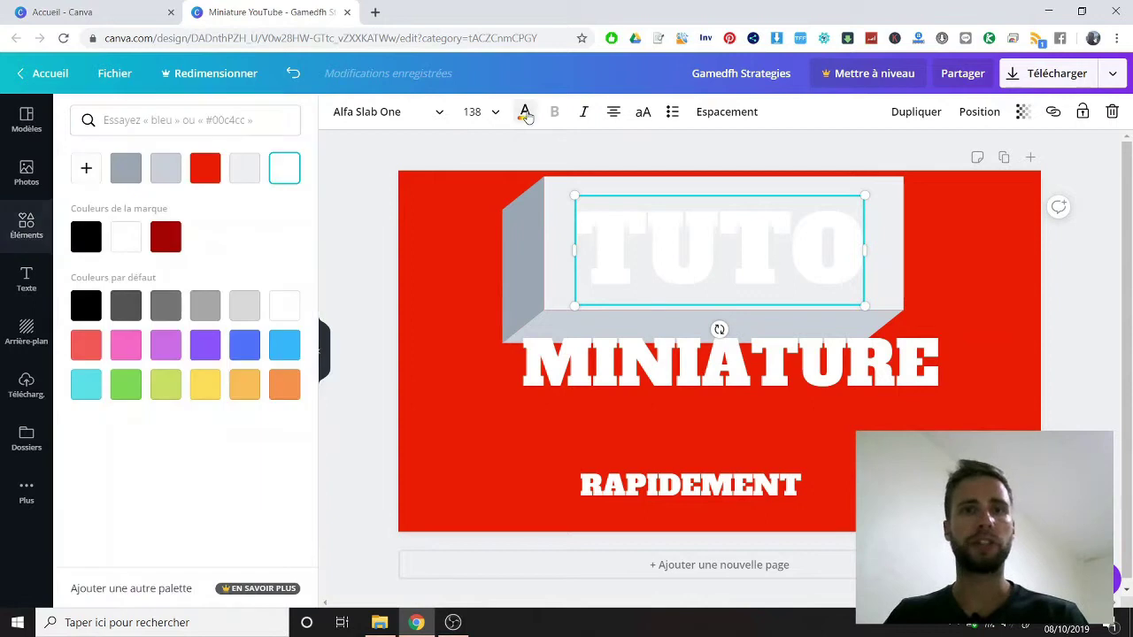
left_click(85, 237)
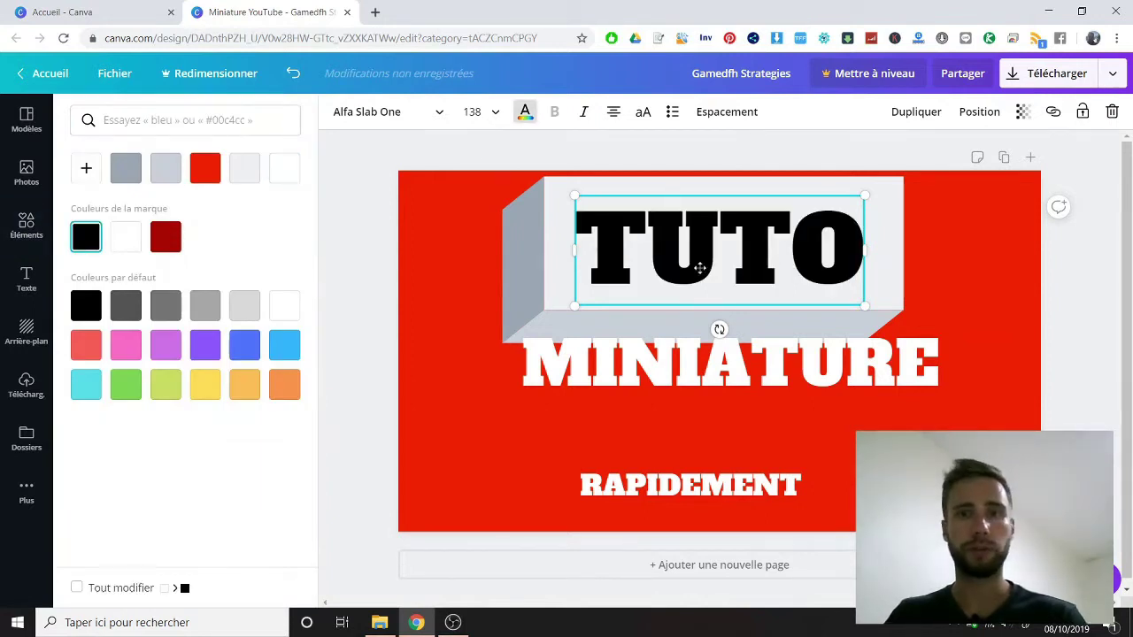
left_click_drag(748, 256, 747, 247)
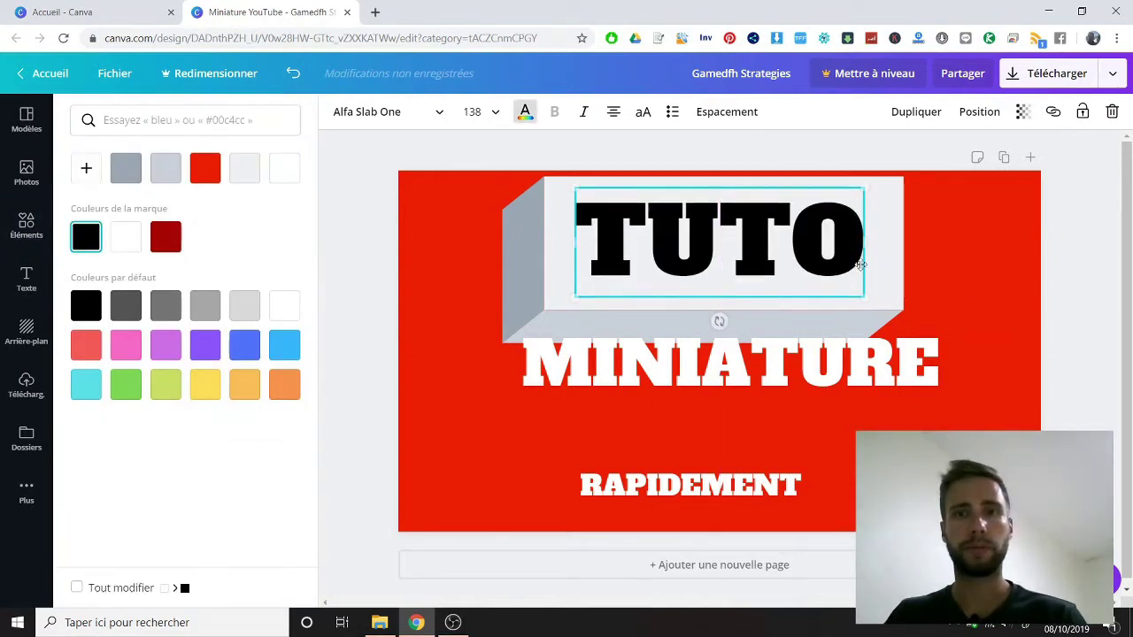
key("Escape")
Enlarge the MINIATURE title to size 130 and place it across the page just below the 3D block.
mouse_move(866, 379)
left_mouse_down()
mouse_move(863, 400)
mouse_move(837, 399)
mouse_move(857, 397)
left_mouse_up()
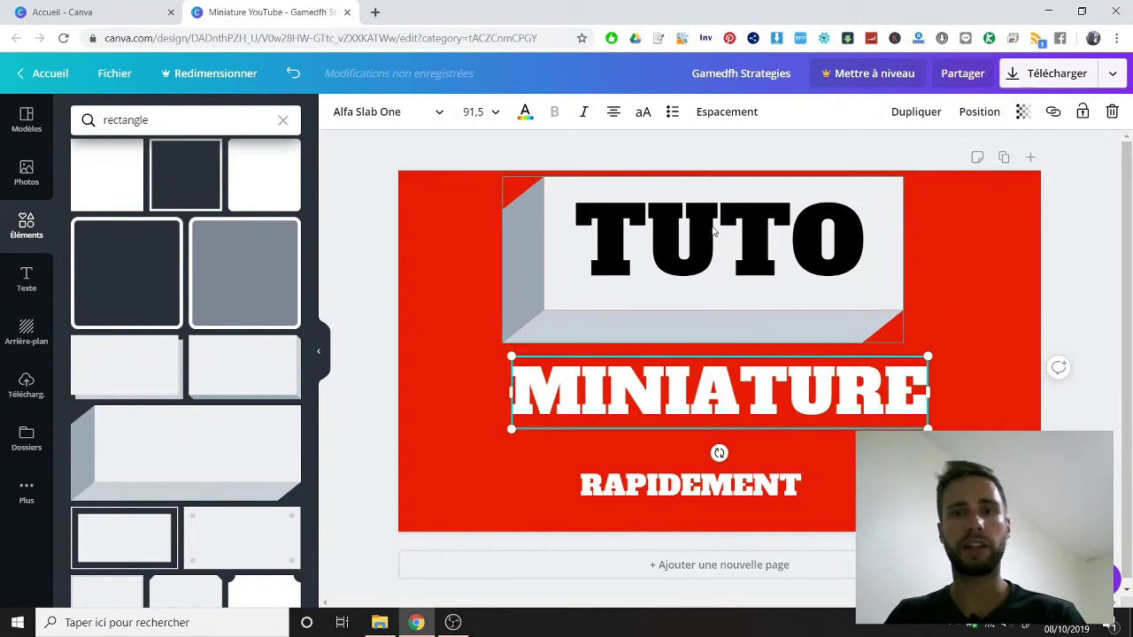
left_click_drag(761, 364, 747, 390)
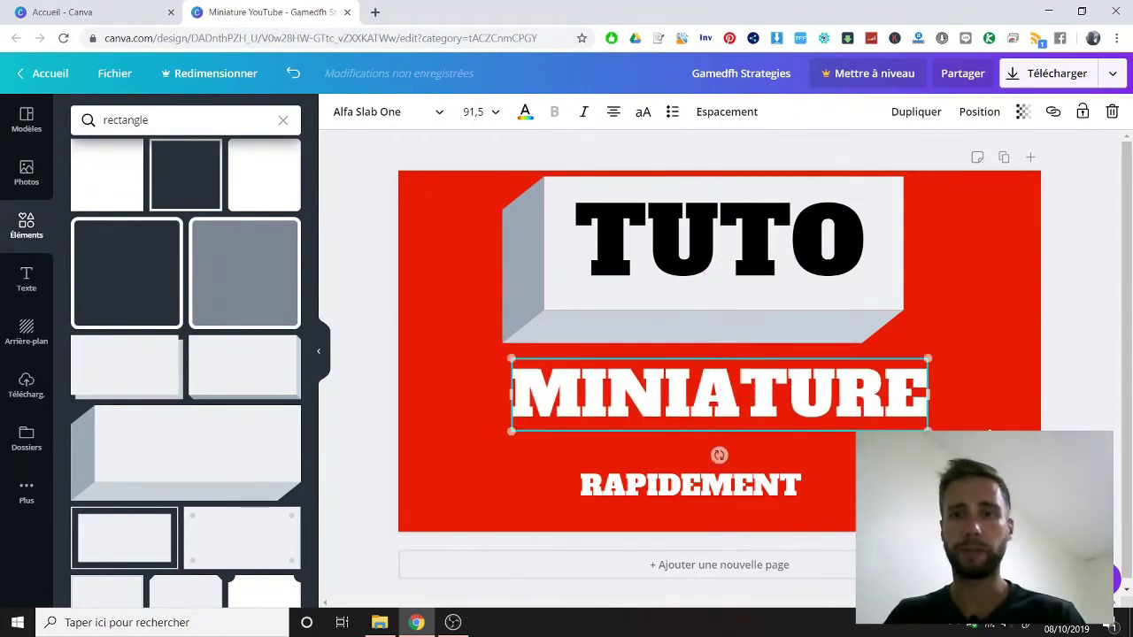
left_click_drag(928, 431, 1102, 461)
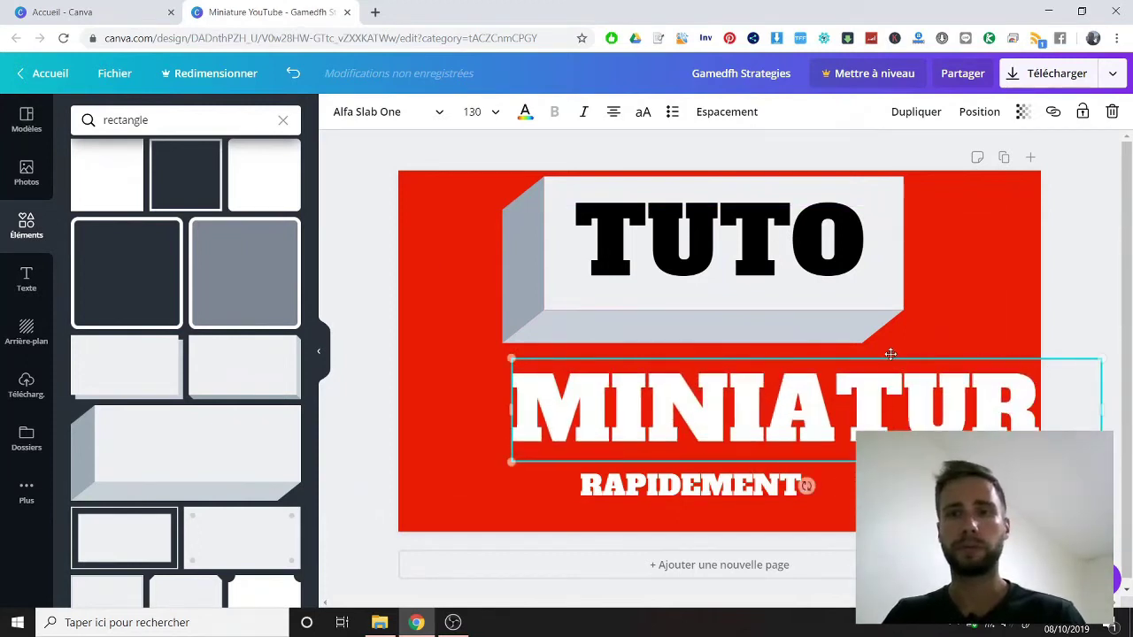
left_click_drag(885, 354, 808, 350)
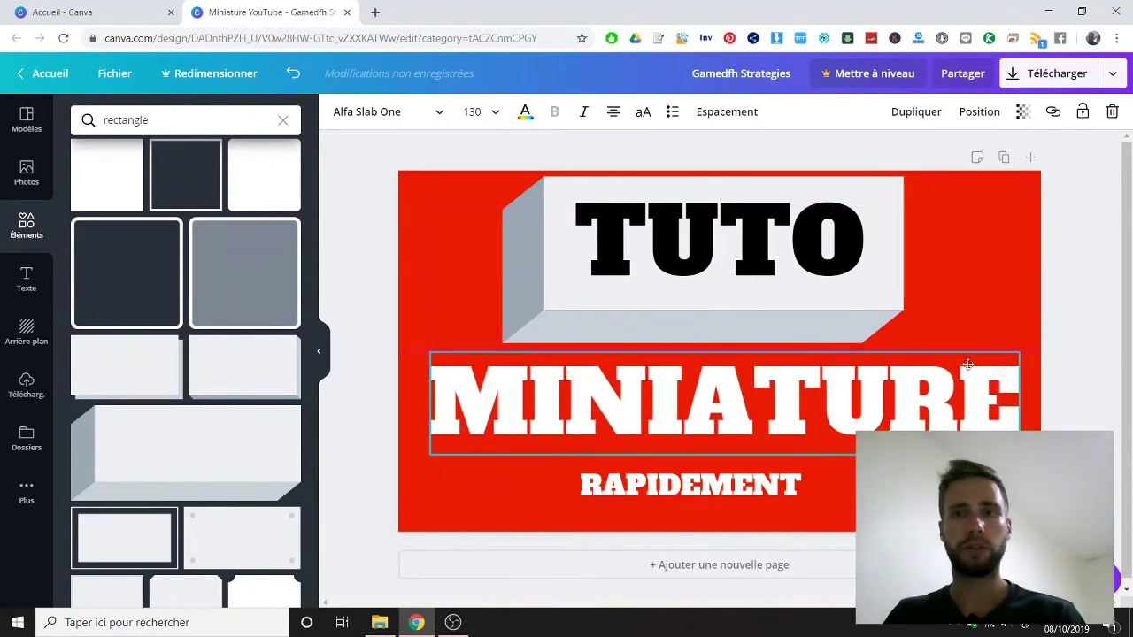
left_click(1057, 362)
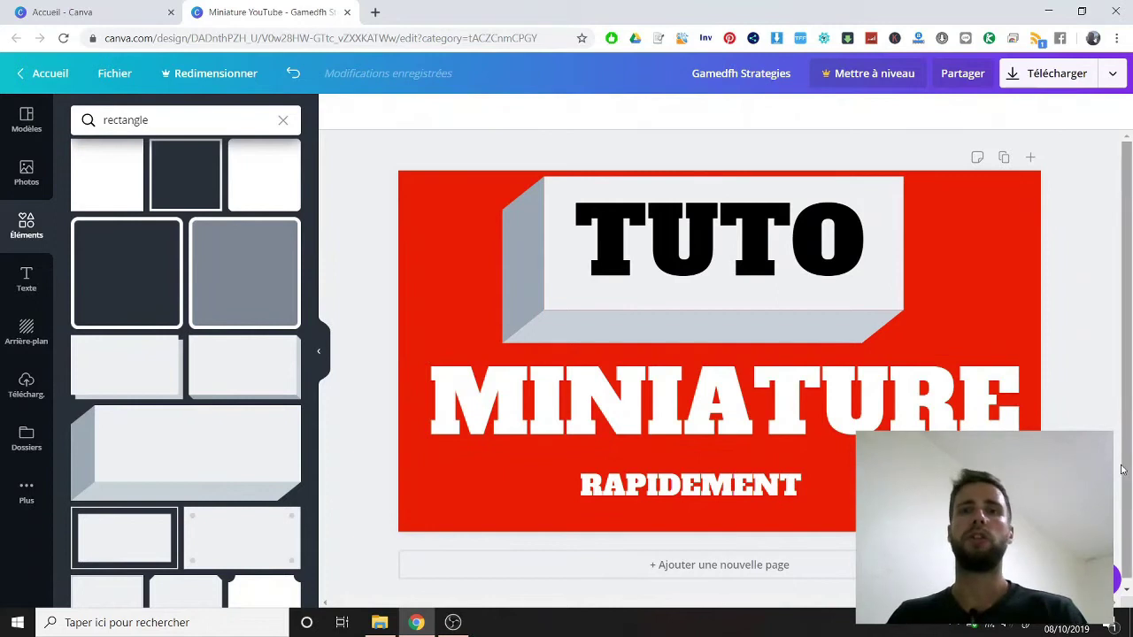
Give MINIATURE a drop shadow: a dark grey duplicate shifted slightly to the right and sent behind the white title.
left_click(741, 425)
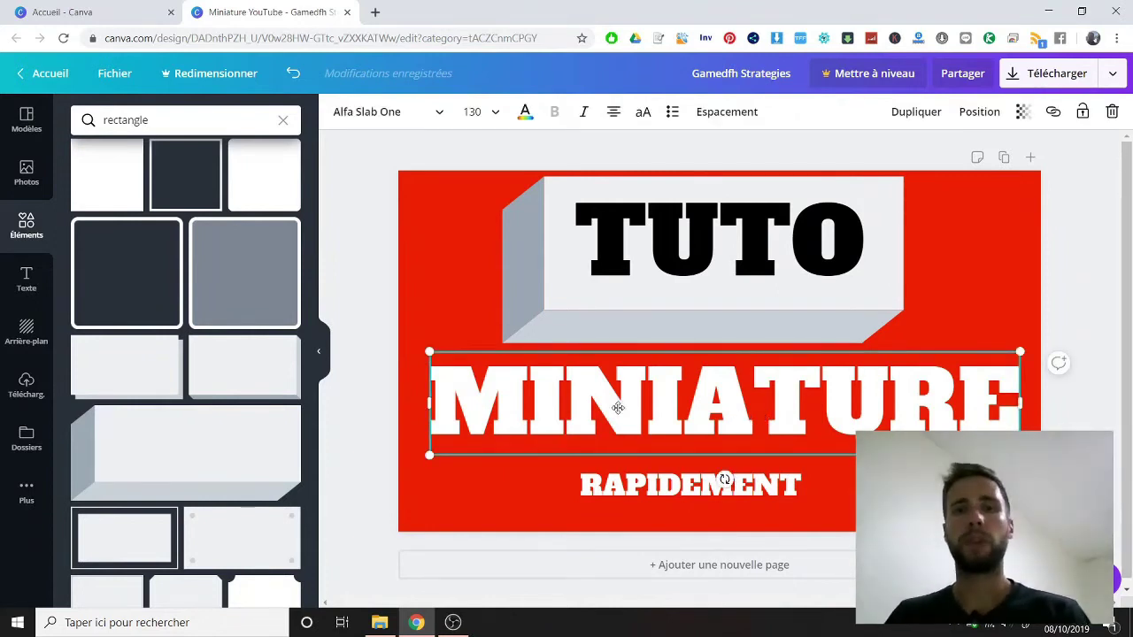
left_click(913, 112)
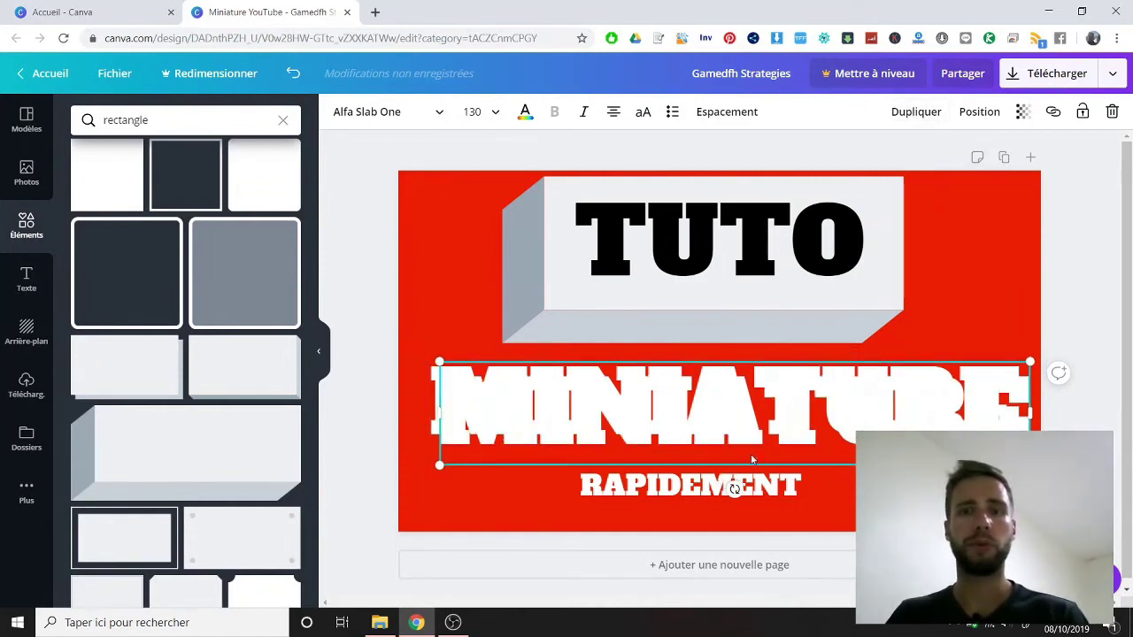
left_click(525, 112)
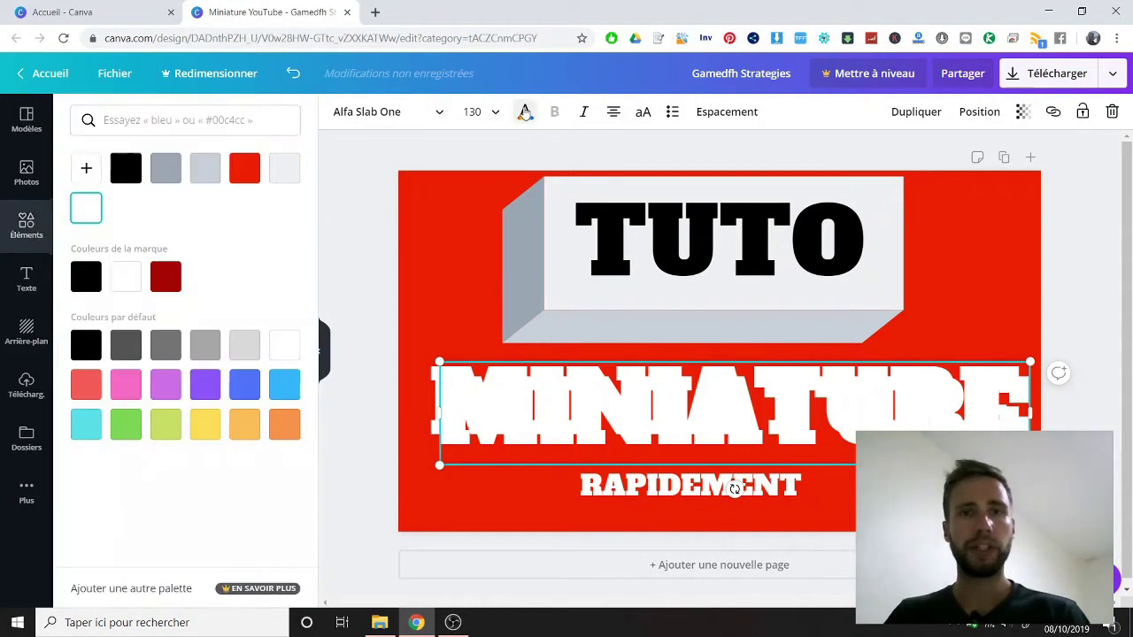
left_click(133, 351)
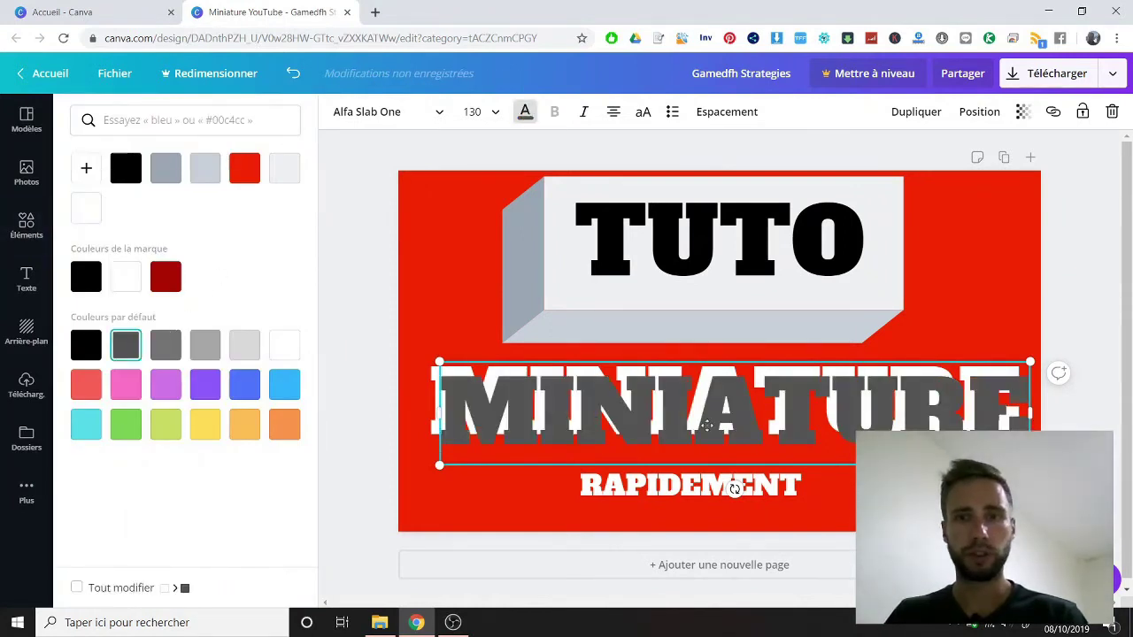
left_click_drag(706, 424, 702, 418)
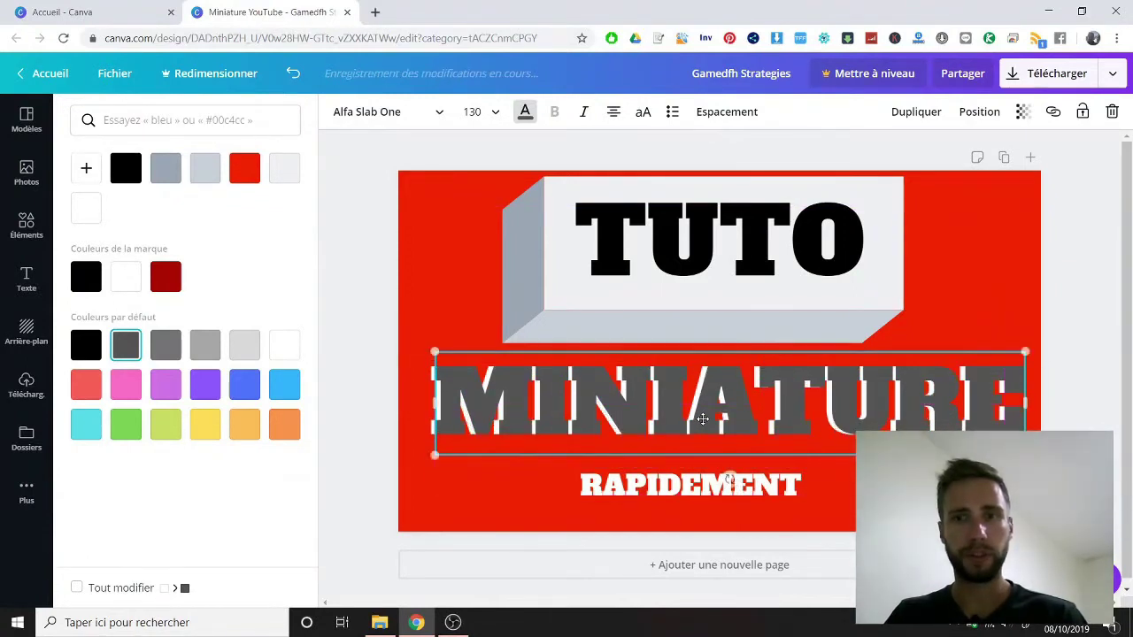
left_click(977, 119)
left_click(931, 159)
left_click(1084, 321)
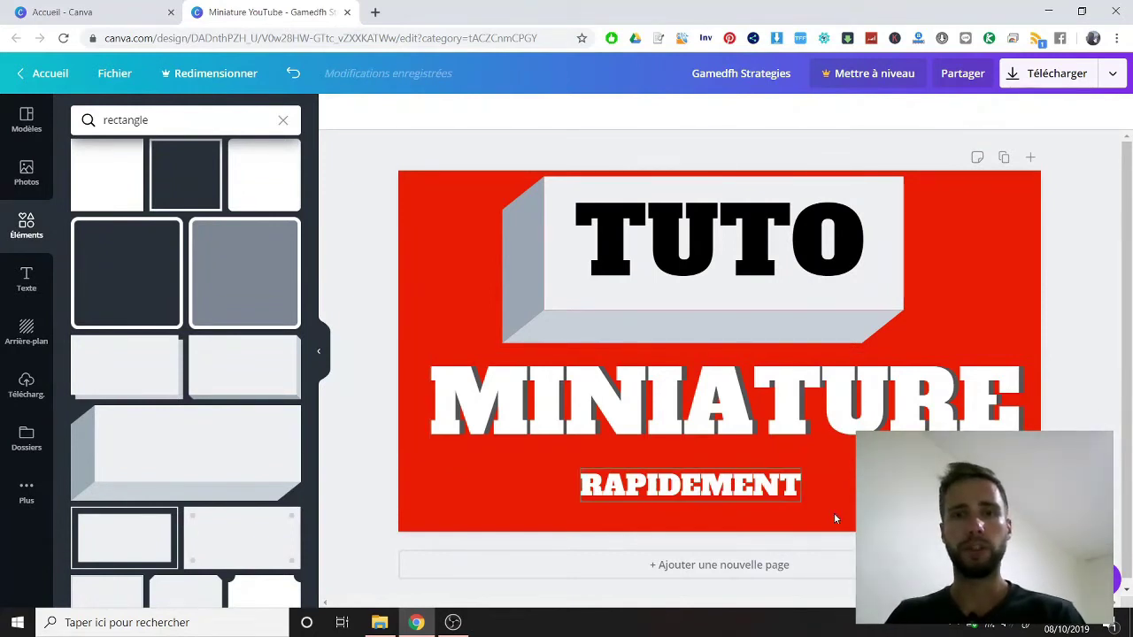
Enlarge the RAPIDEMENT title to size 83.6 and centre it beneath MINIATURE near the page's lower edge.
left_click(788, 494)
left_click_drag(802, 501, 991, 531)
left_click_drag(791, 554, 784, 467)
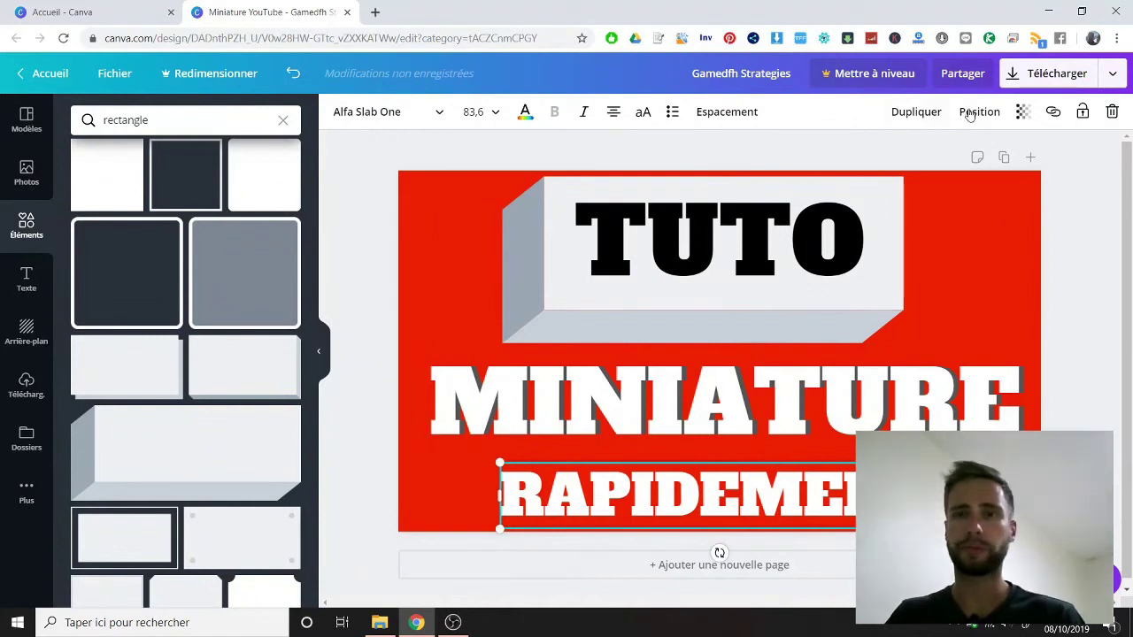
Give RAPIDEMENT a matching shadow: a dark grey duplicate offset slightly right and down, sent behind the white title.
left_click(913, 113)
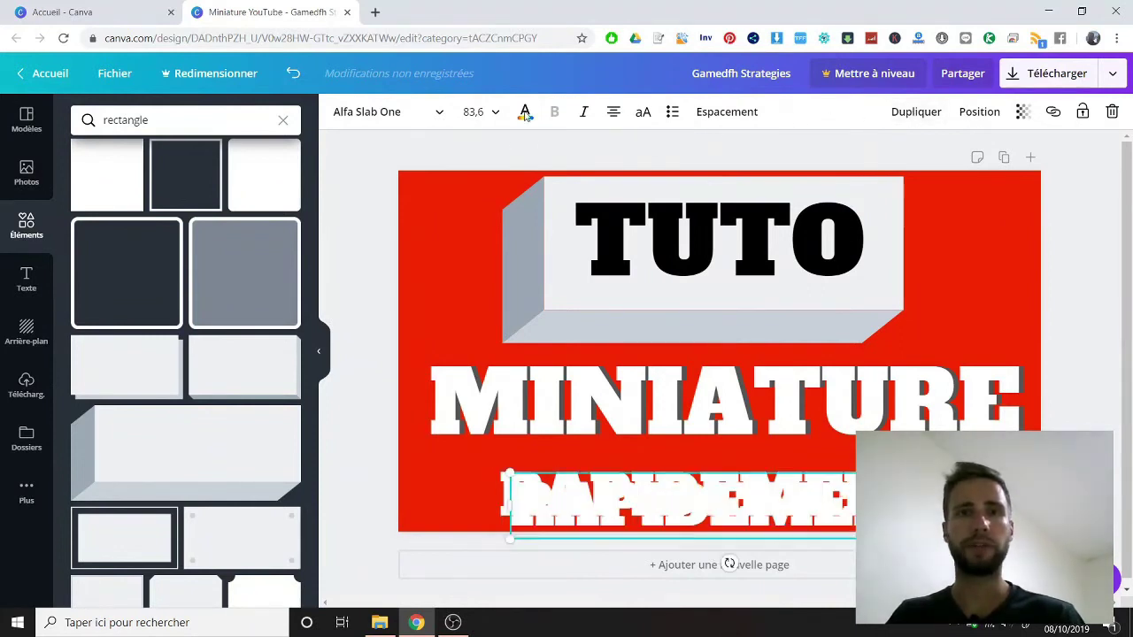
left_click(525, 112)
left_click(166, 168)
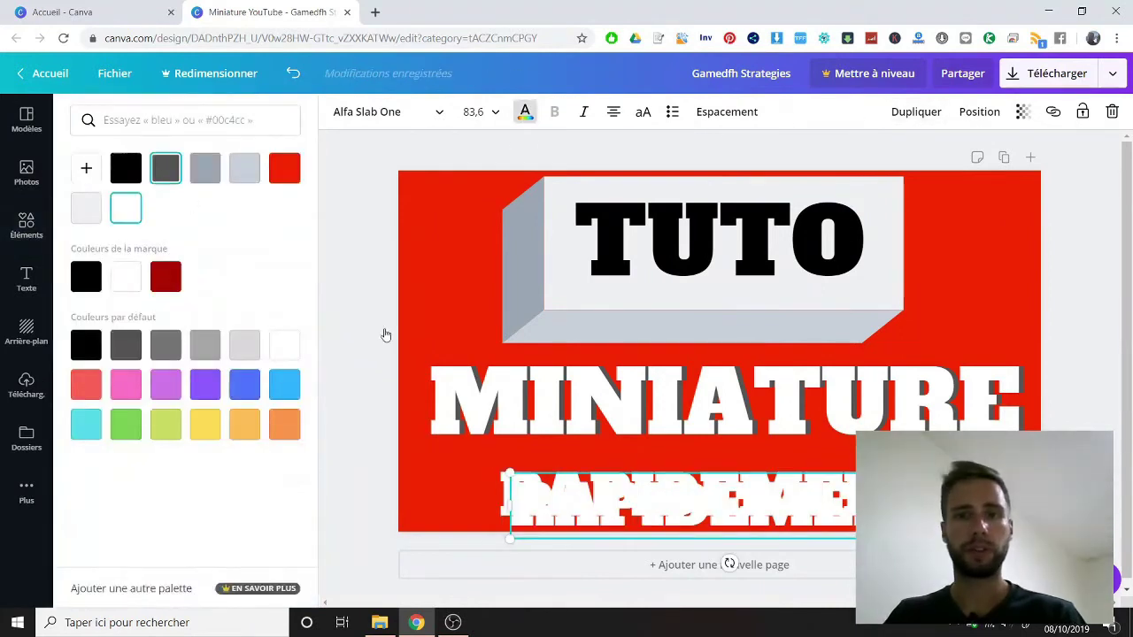
left_click_drag(736, 506, 730, 503)
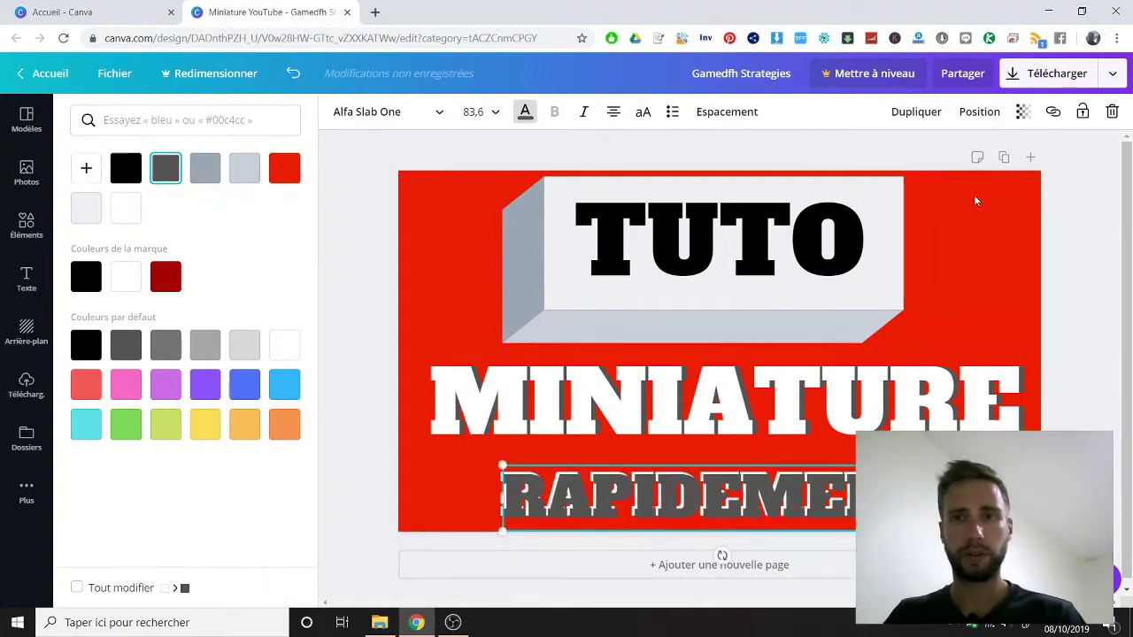
left_click(986, 110)
left_click(929, 156)
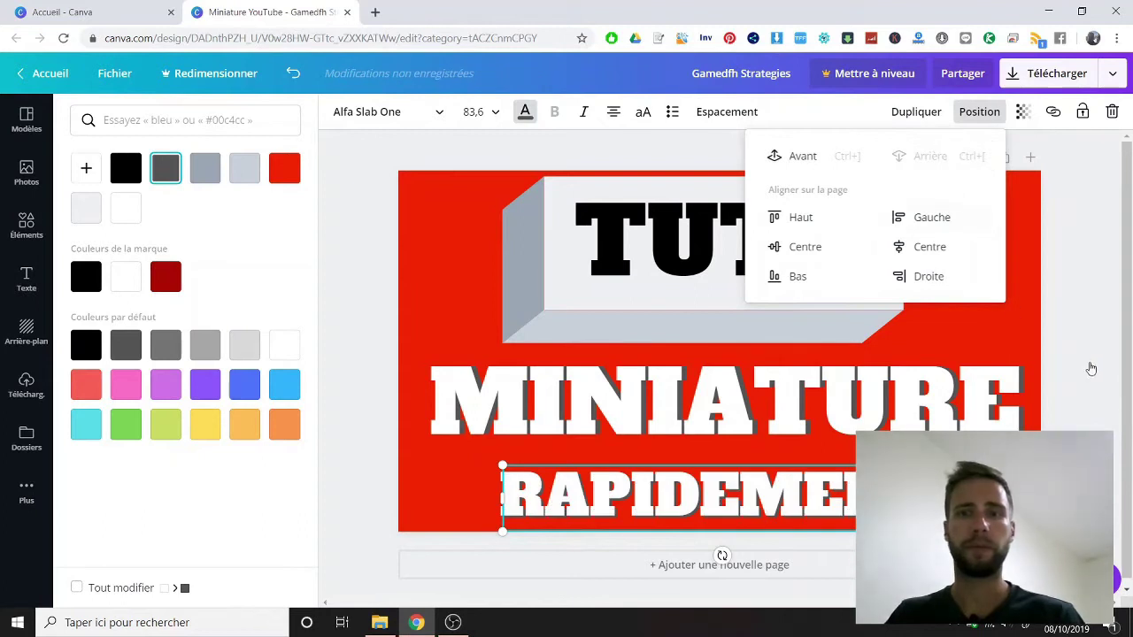
left_click(1089, 363)
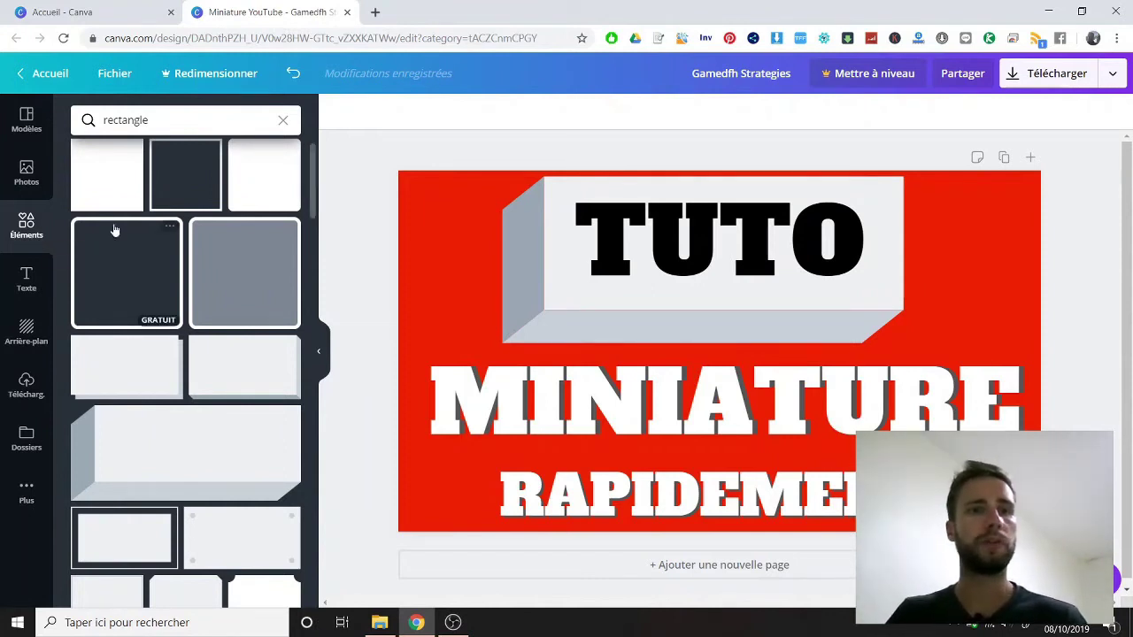
Search the elements for "youtube" and look through the free and premium icons in the results.
double_click(155, 116)
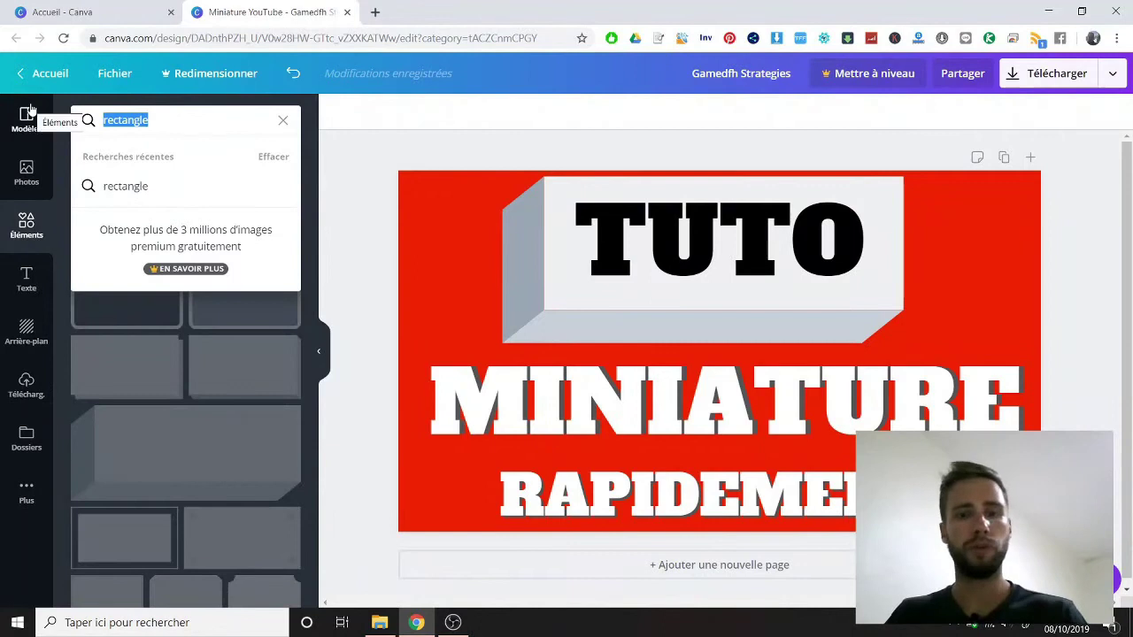
type("youtube")
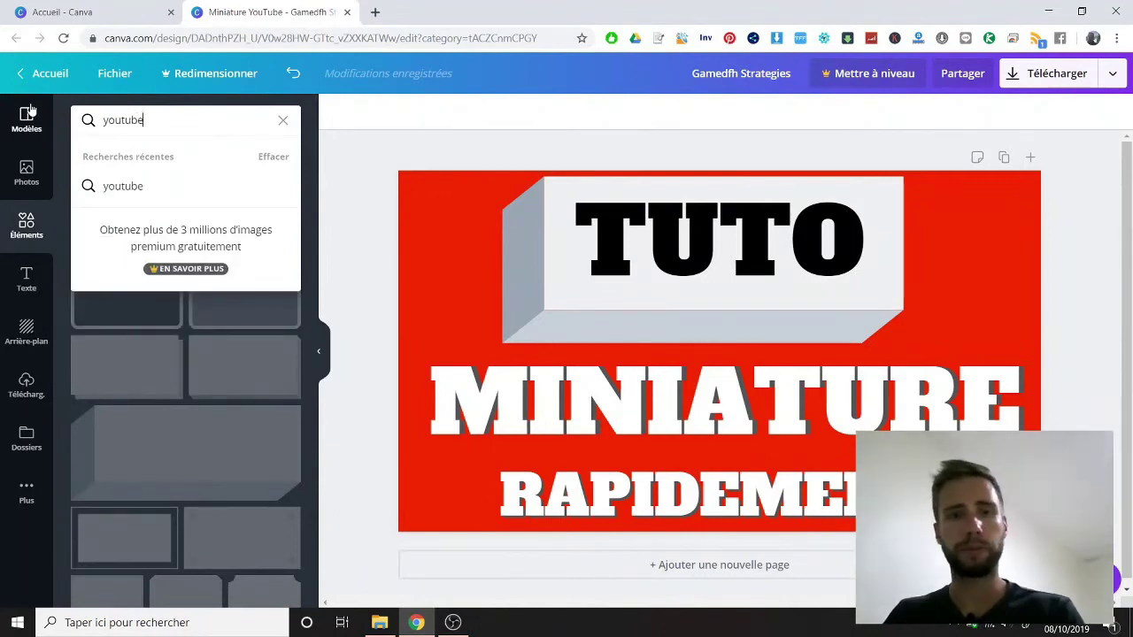
key("Return")
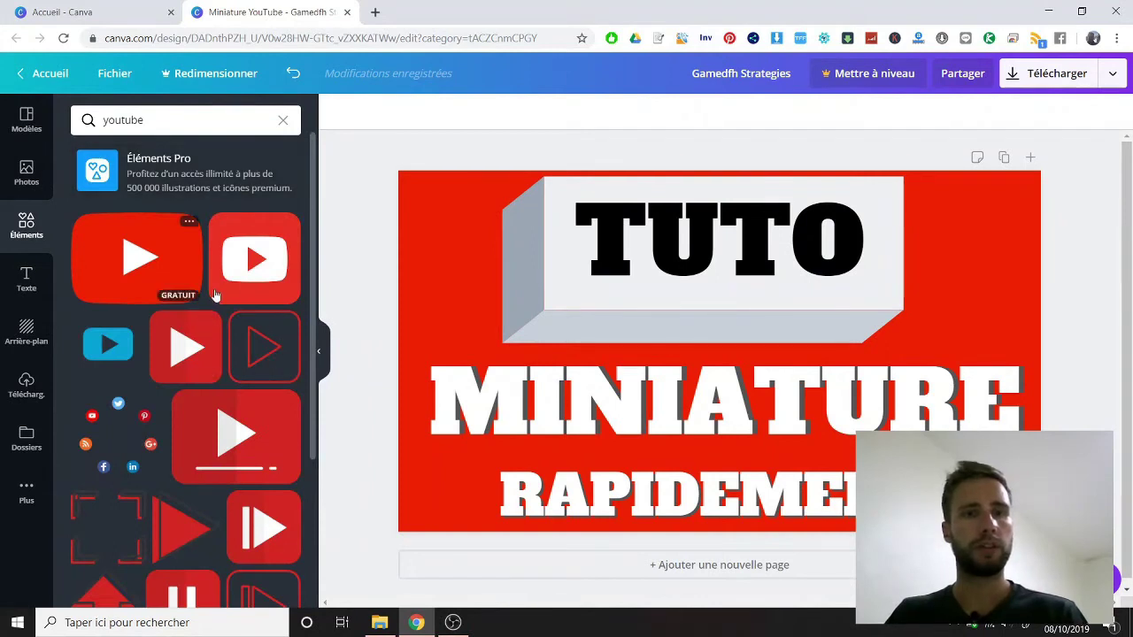
scroll(210, 296, "down", 3)
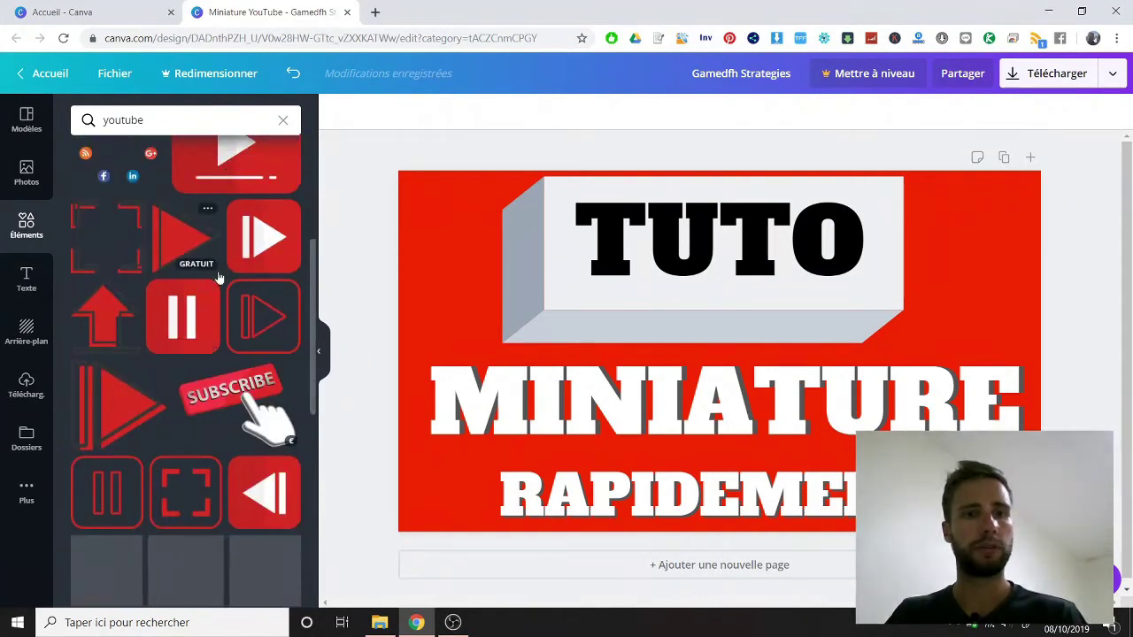
scroll(216, 279, "down", 4)
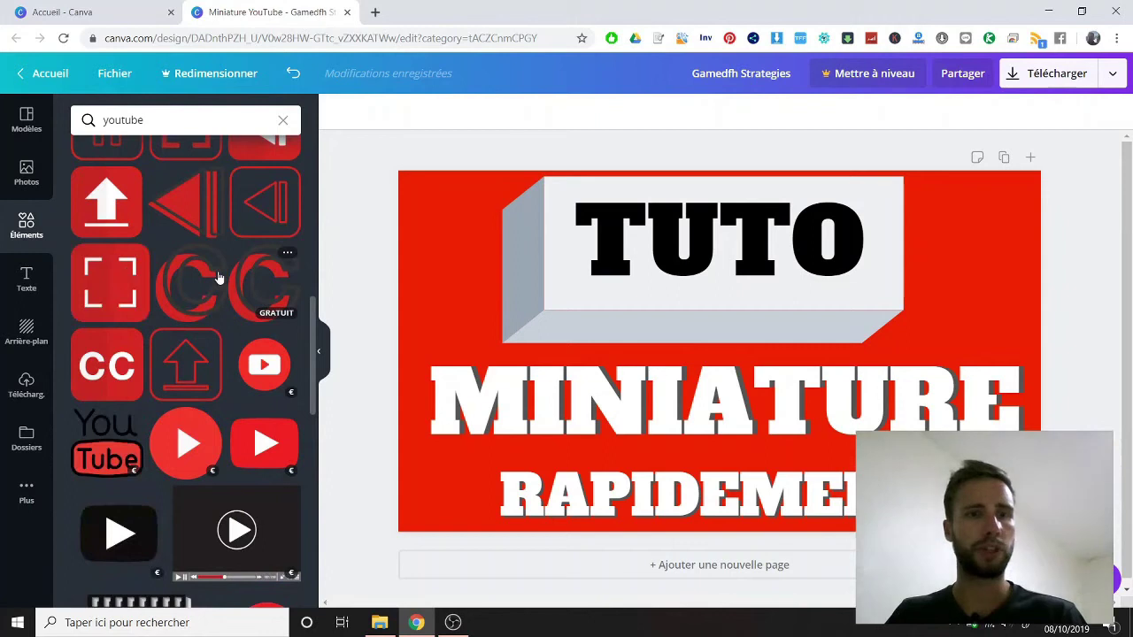
scroll(217, 276, "down", 3)
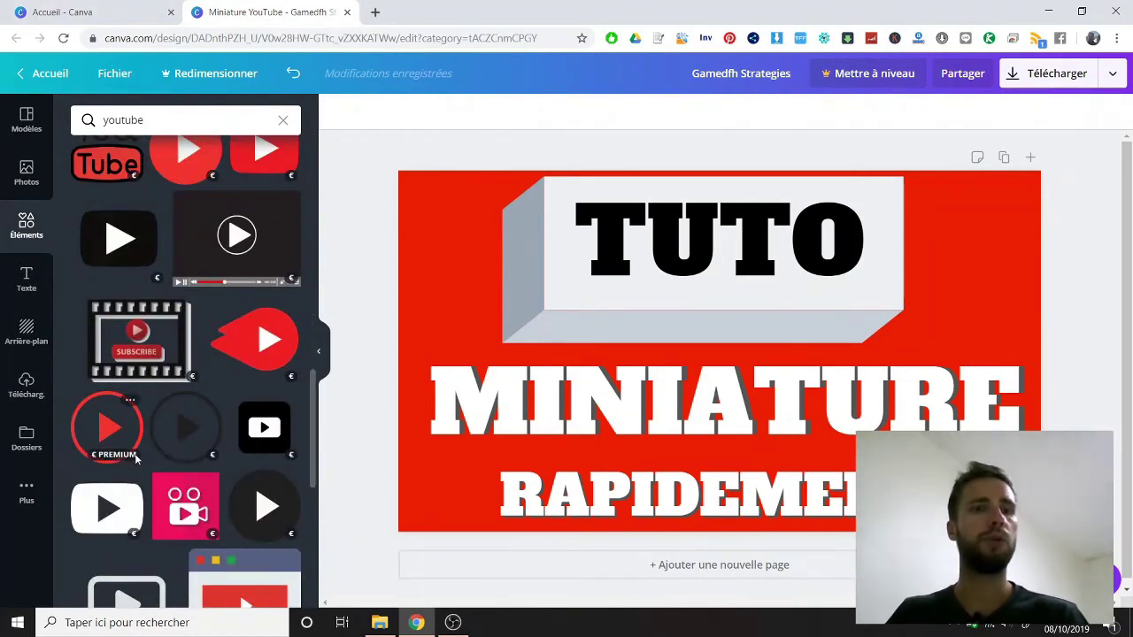
mouse_move(133, 459)
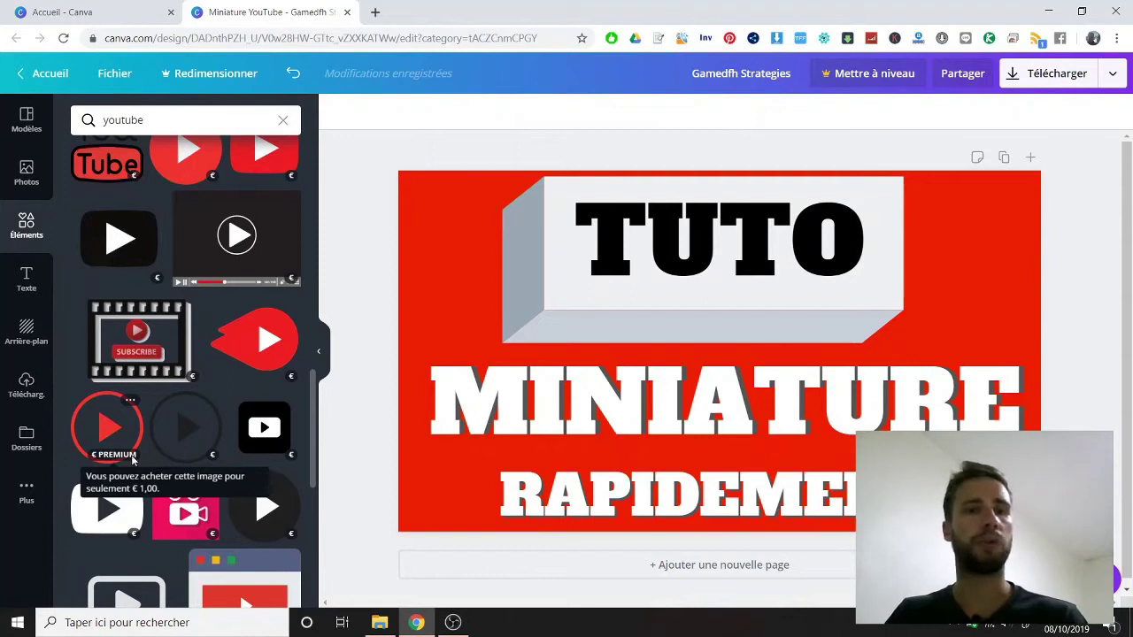
scroll(182, 345, "down", 5)
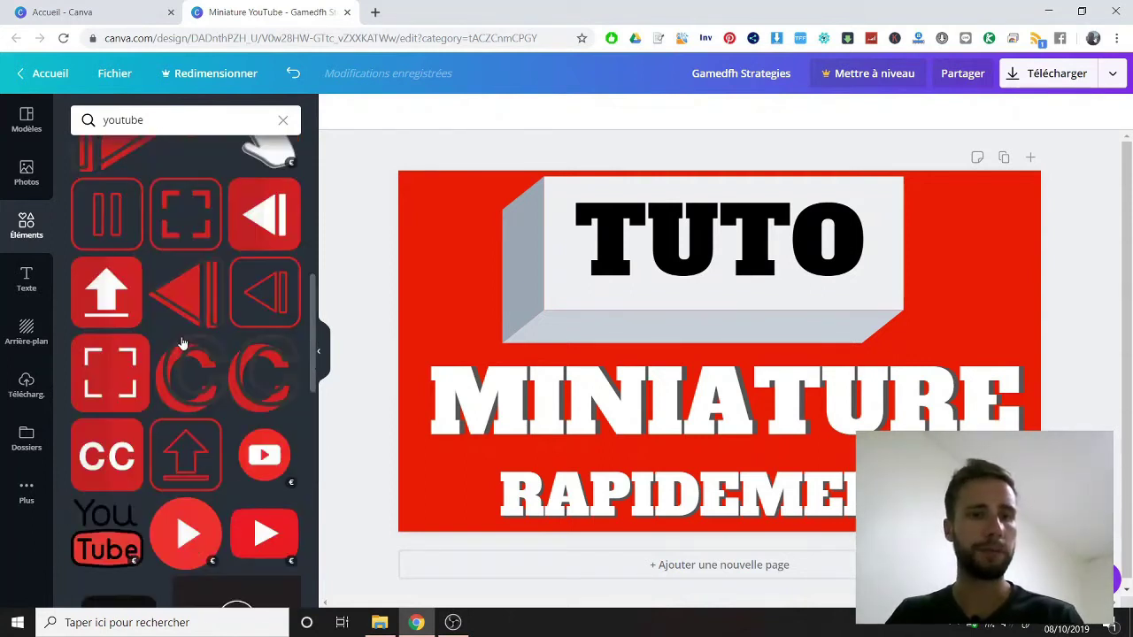
scroll(182, 343, "up", 5)
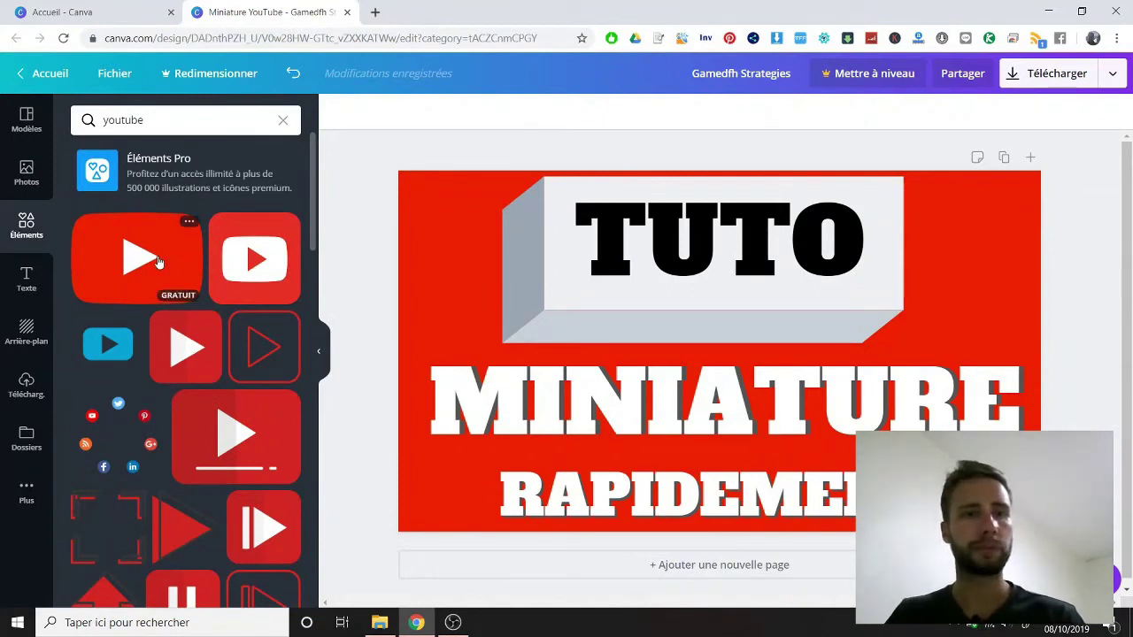
Add the free red YouTube play-button logo in the page's upper-right corner beside the TUTO block, reduced in size and tilted clockwise.
left_click_drag(155, 262, 810, 226)
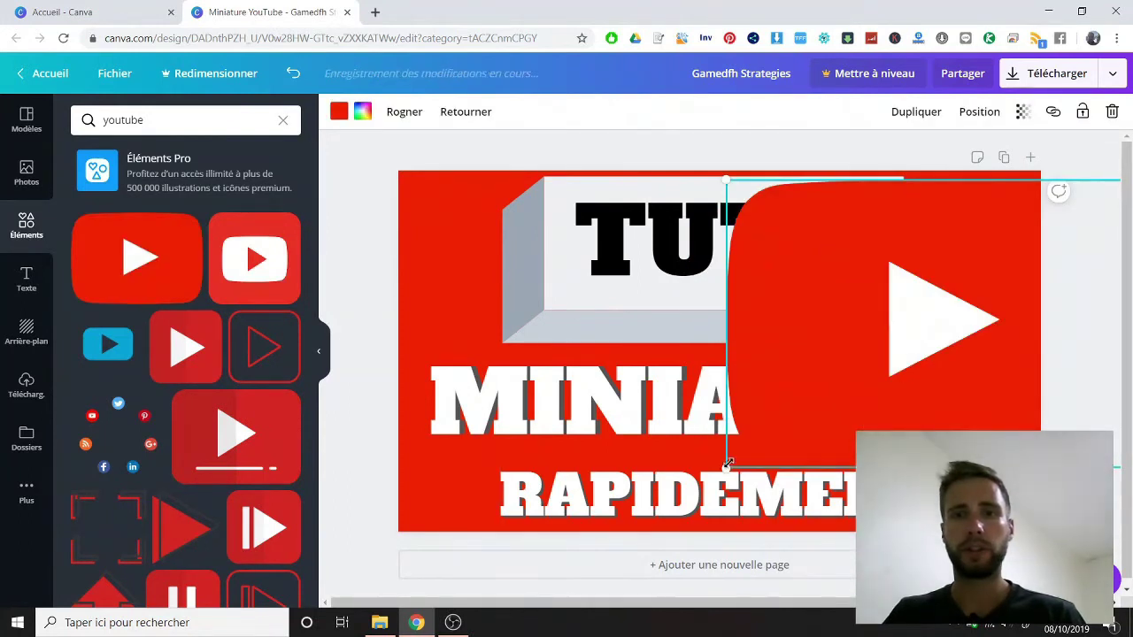
left_click_drag(941, 387, 915, 261)
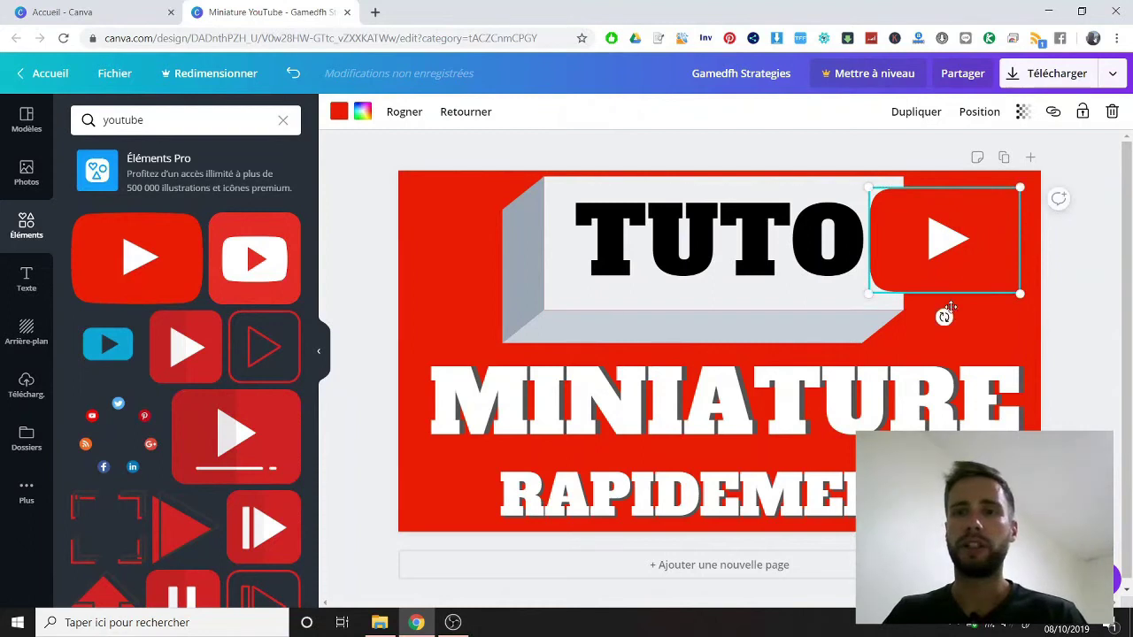
left_click_drag(943, 318, 915, 316)
left_click_drag(955, 245, 966, 265)
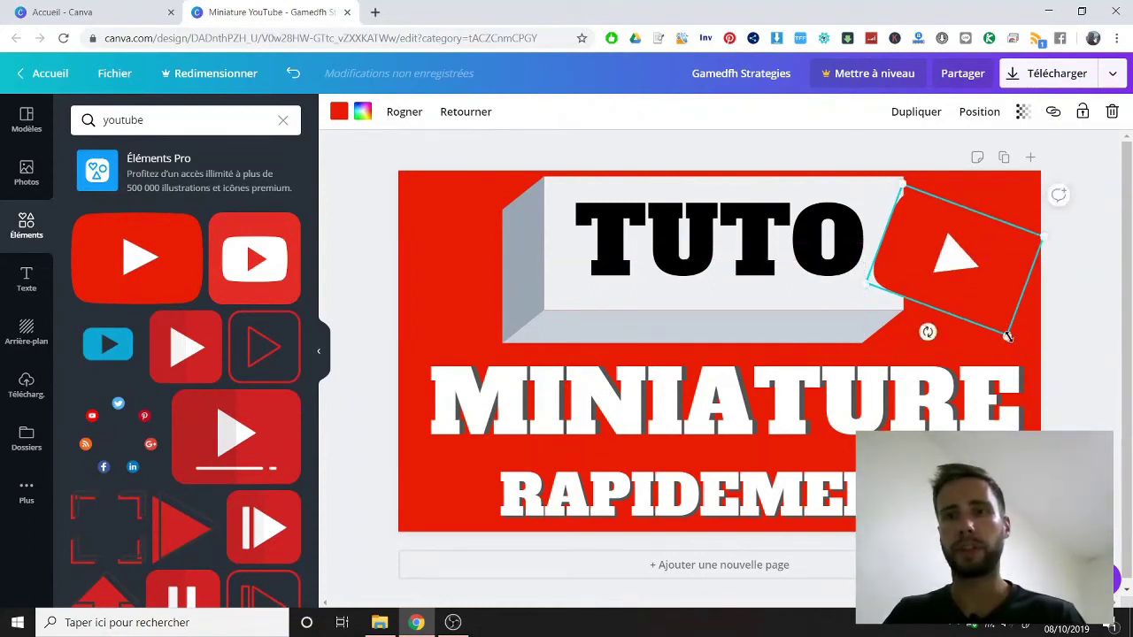
left_click_drag(991, 313, 981, 303)
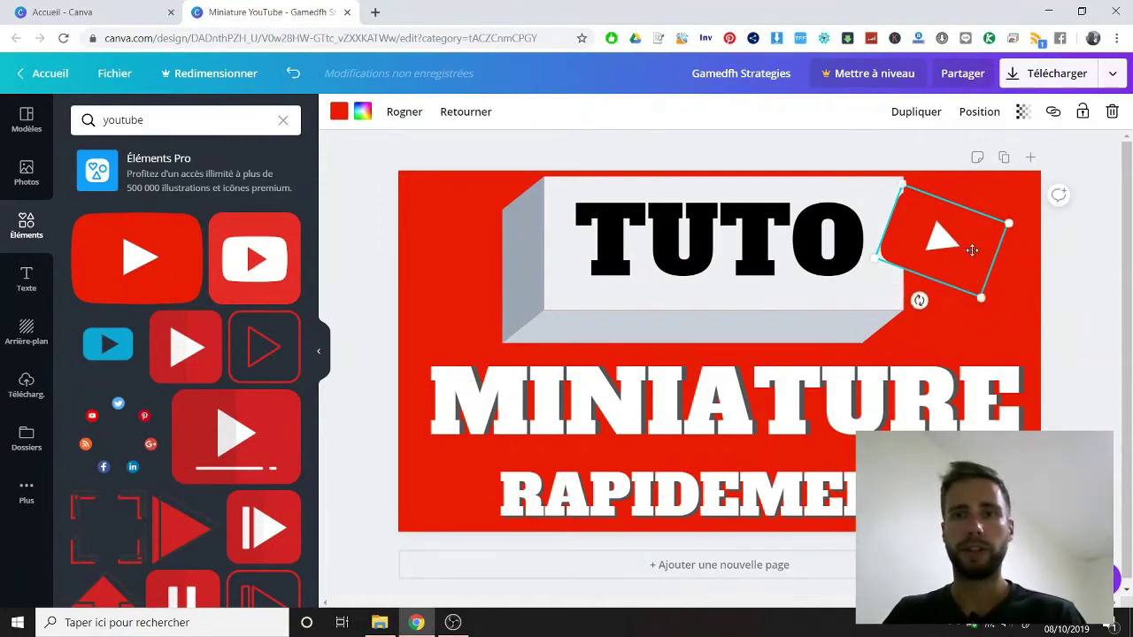
left_click_drag(971, 256, 977, 251)
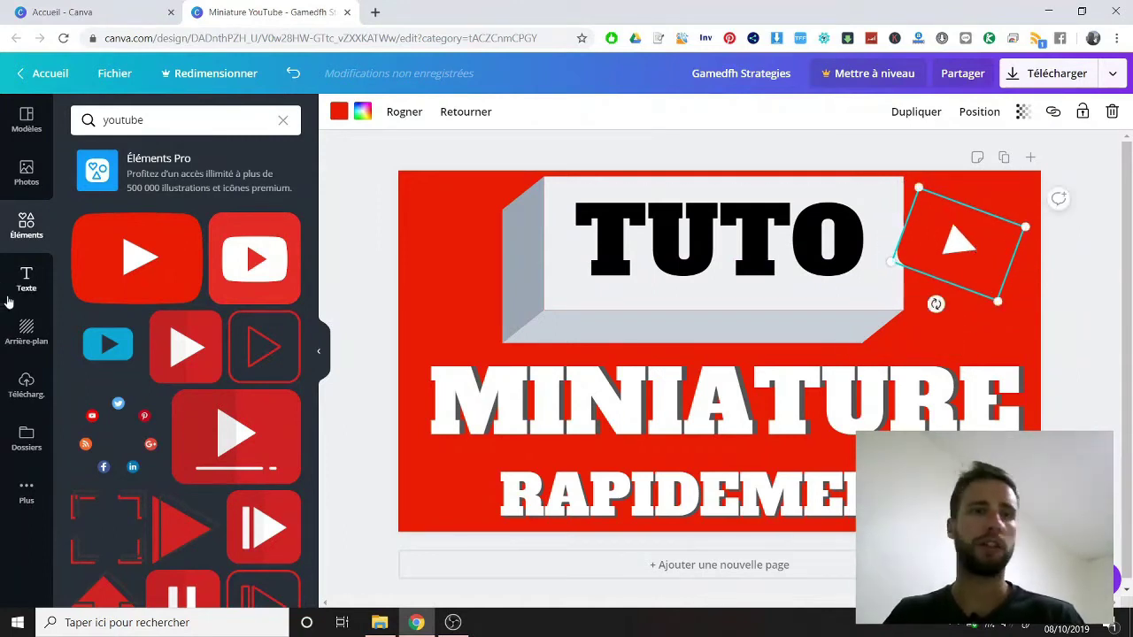
Search the elements for "cercle" and look through the circle shapes in the results.
left_click(168, 124)
type("cercle")
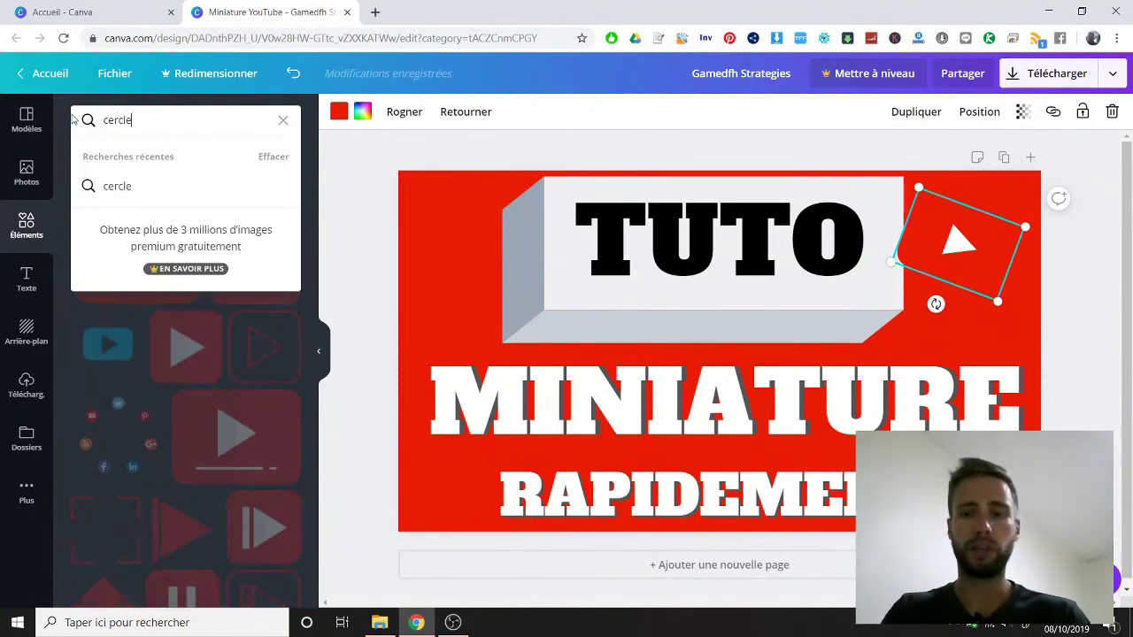
key("Return")
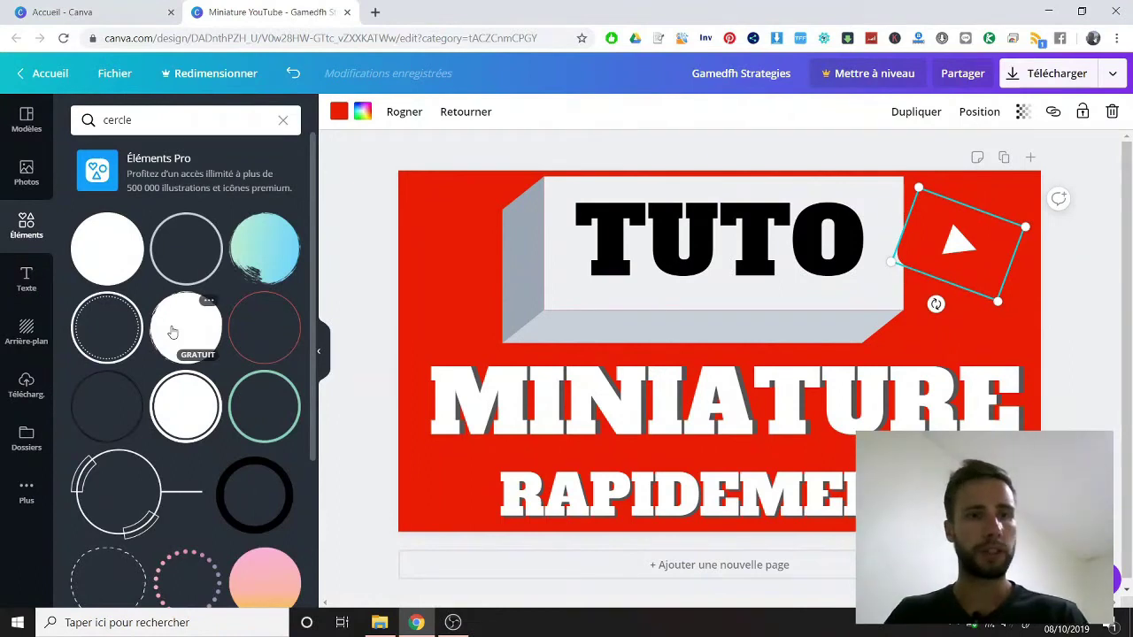
scroll(172, 332, "down", 3)
scroll(171, 325, "down", 5)
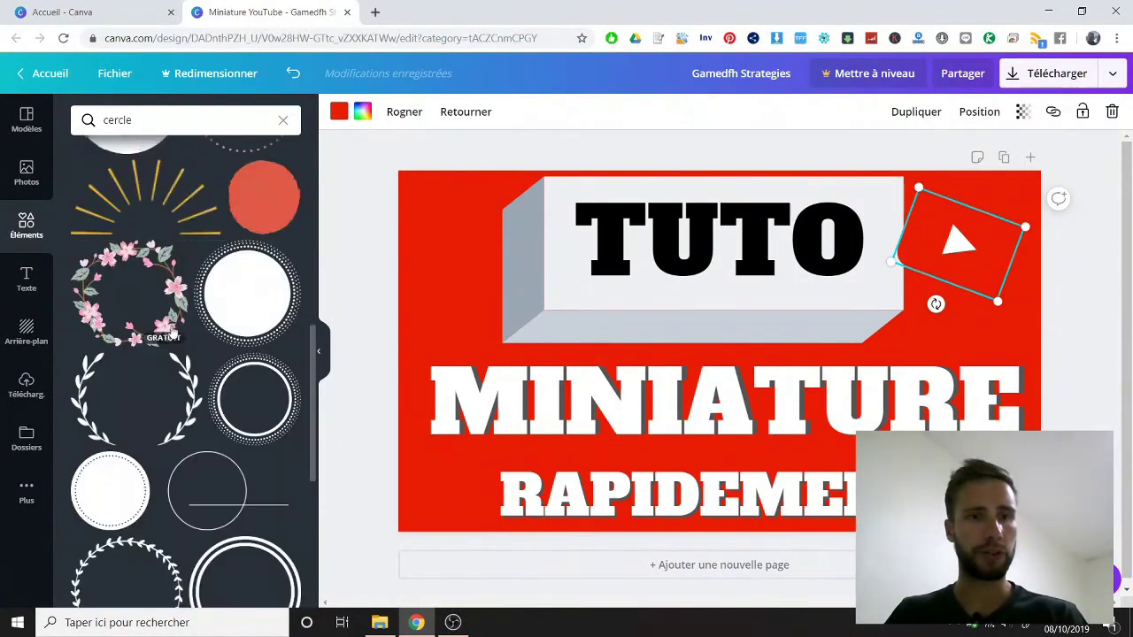
scroll(171, 324, "up", 8)
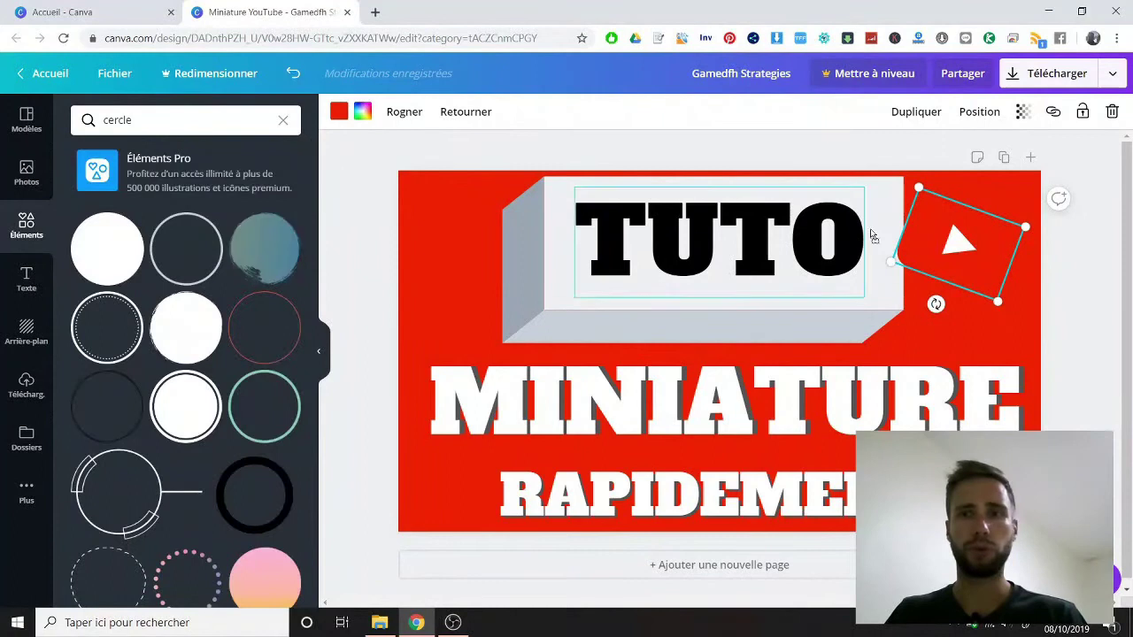
left_click_drag(871, 235, 876, 230)
left_click_drag(1045, 391, 1022, 312)
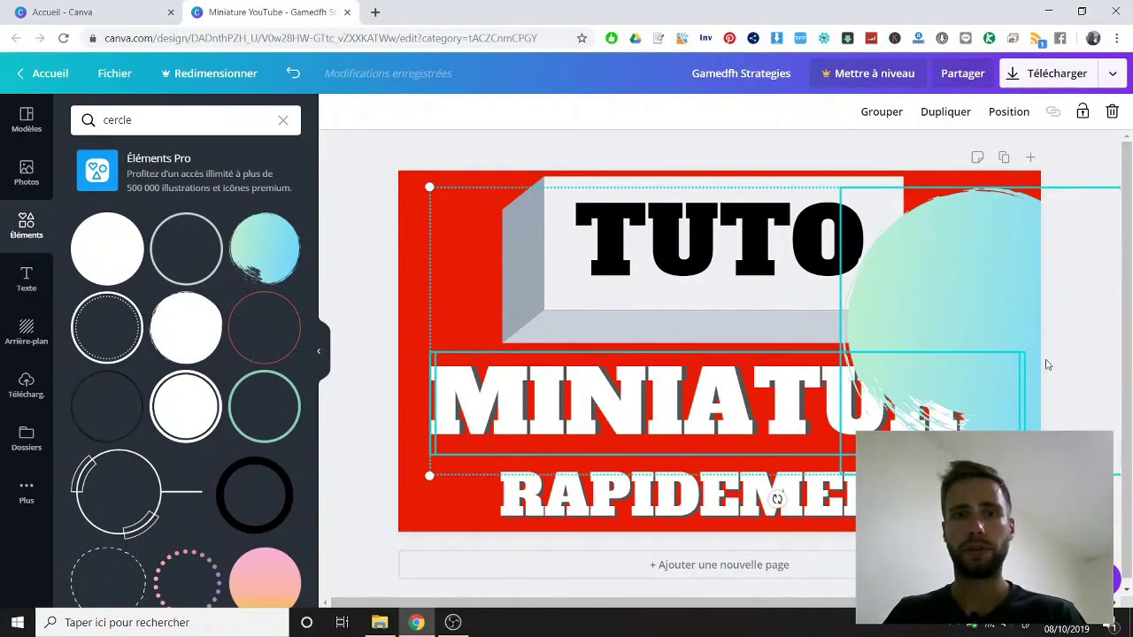
left_click(1010, 363)
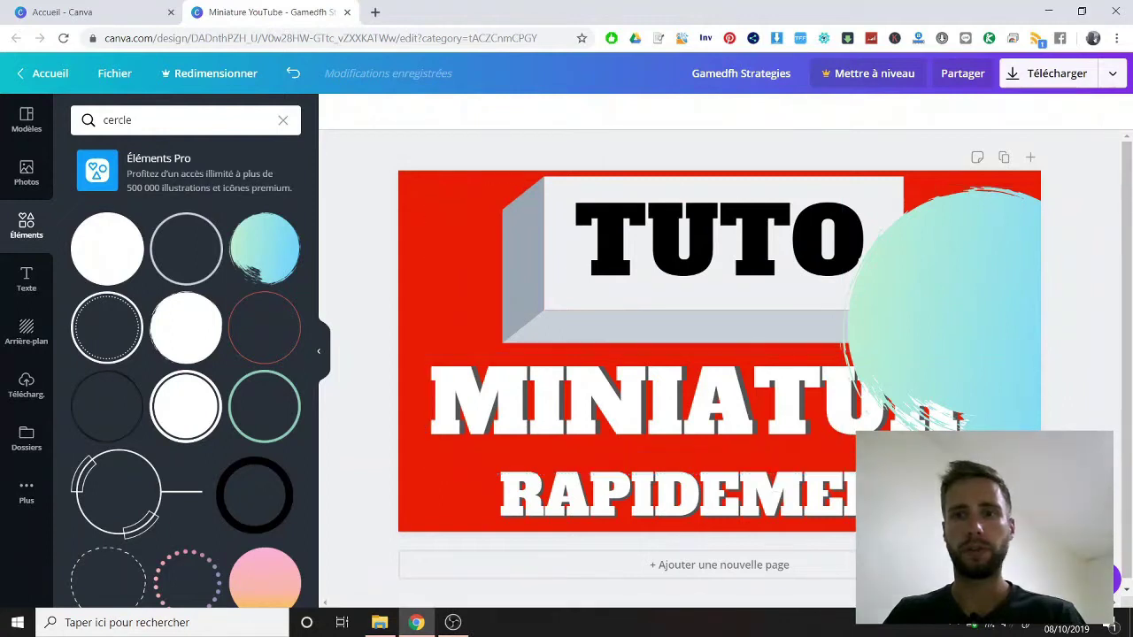
left_click_drag(1013, 309, 987, 220)
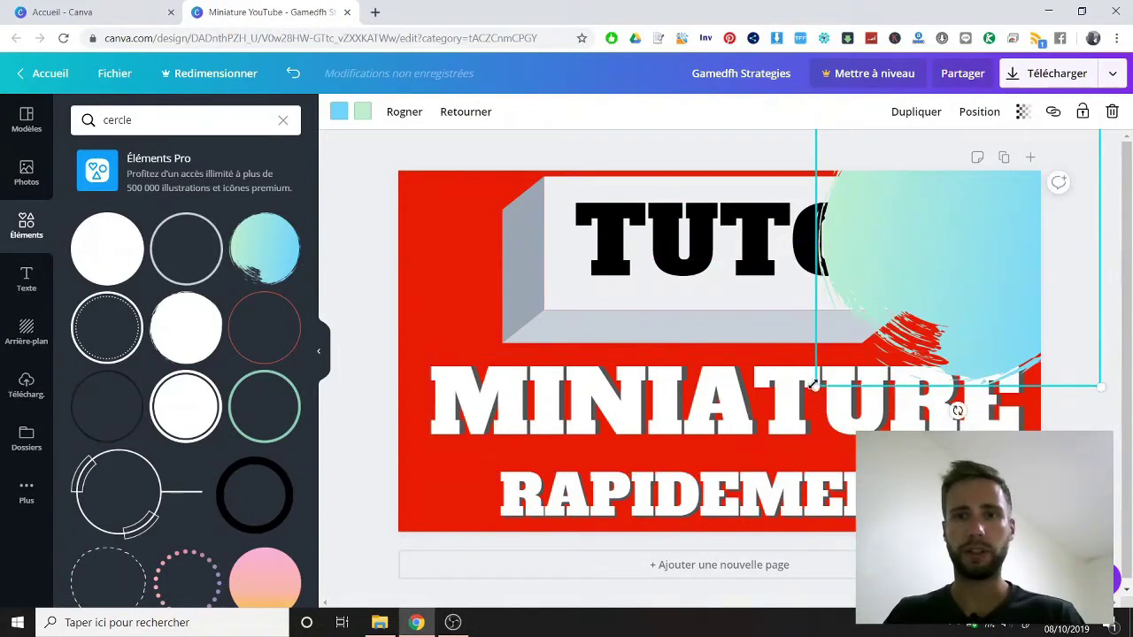
left_click_drag(889, 352, 943, 260)
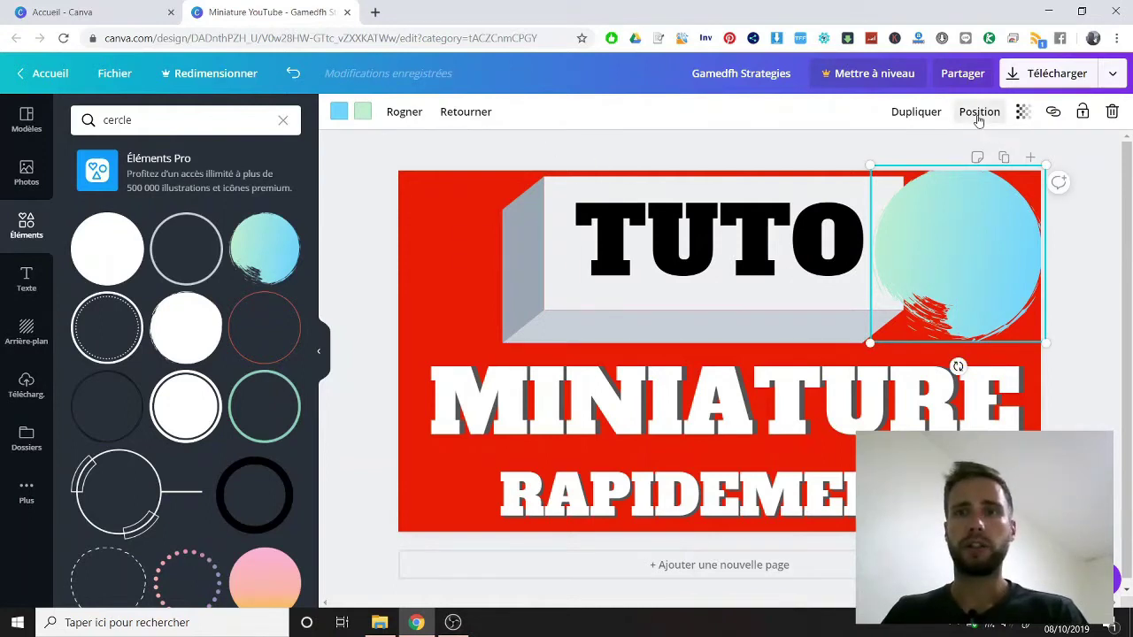
left_click(979, 114)
left_click(948, 165)
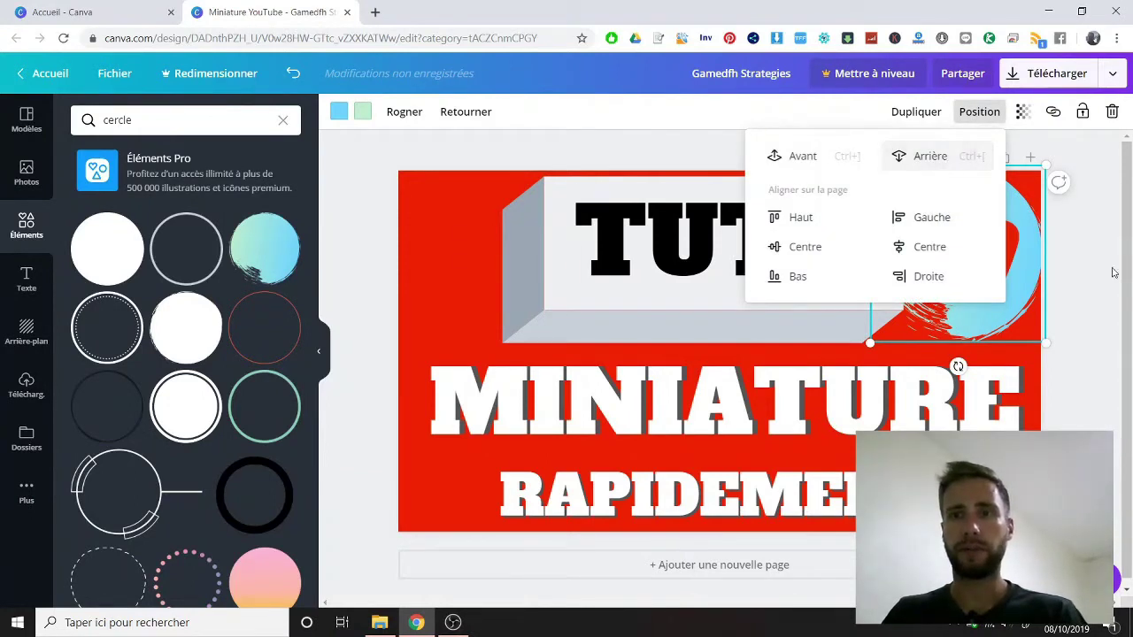
left_click(1009, 310)
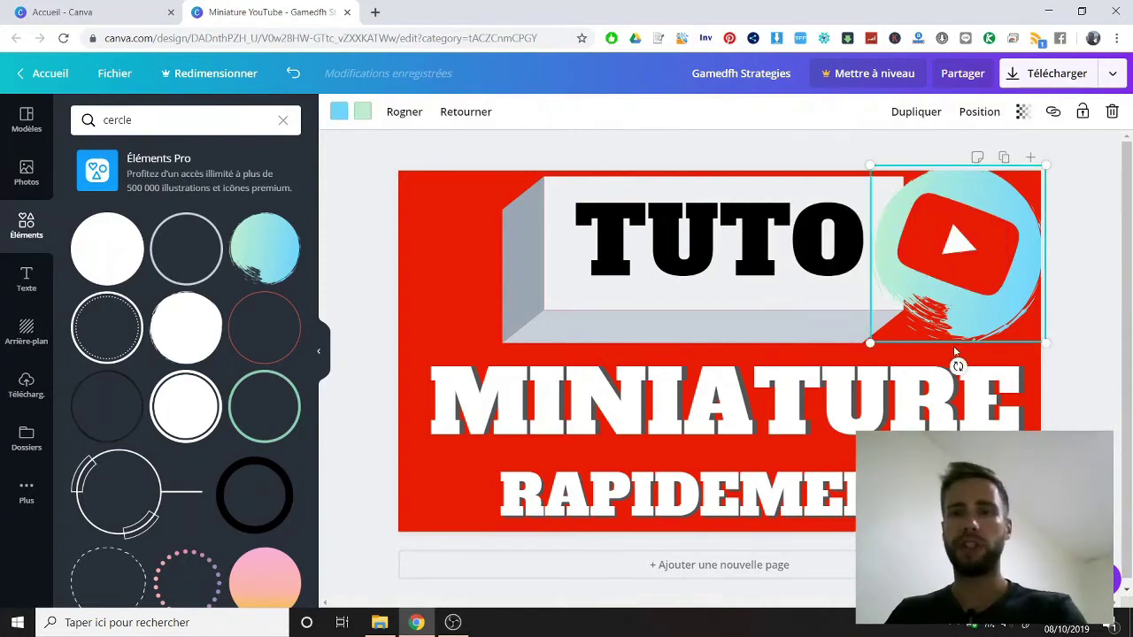
key("Delete")
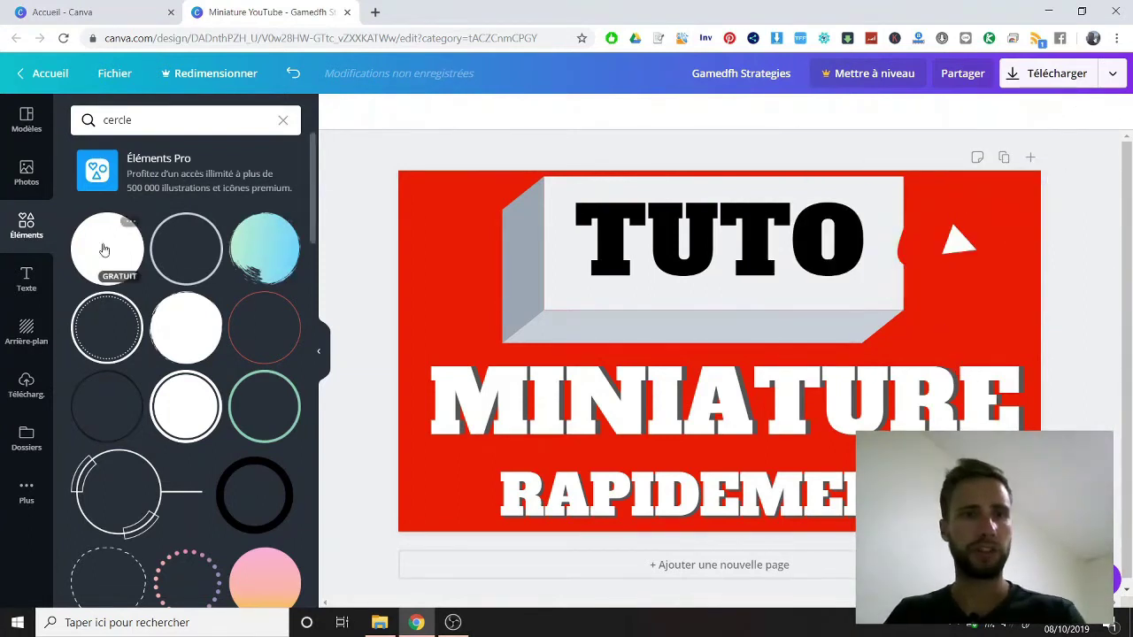
Add the free white brush-edged circle in the page's upper-right corner, reduced in size and placed behind the YouTube logo.
left_click_drag(190, 331, 899, 191)
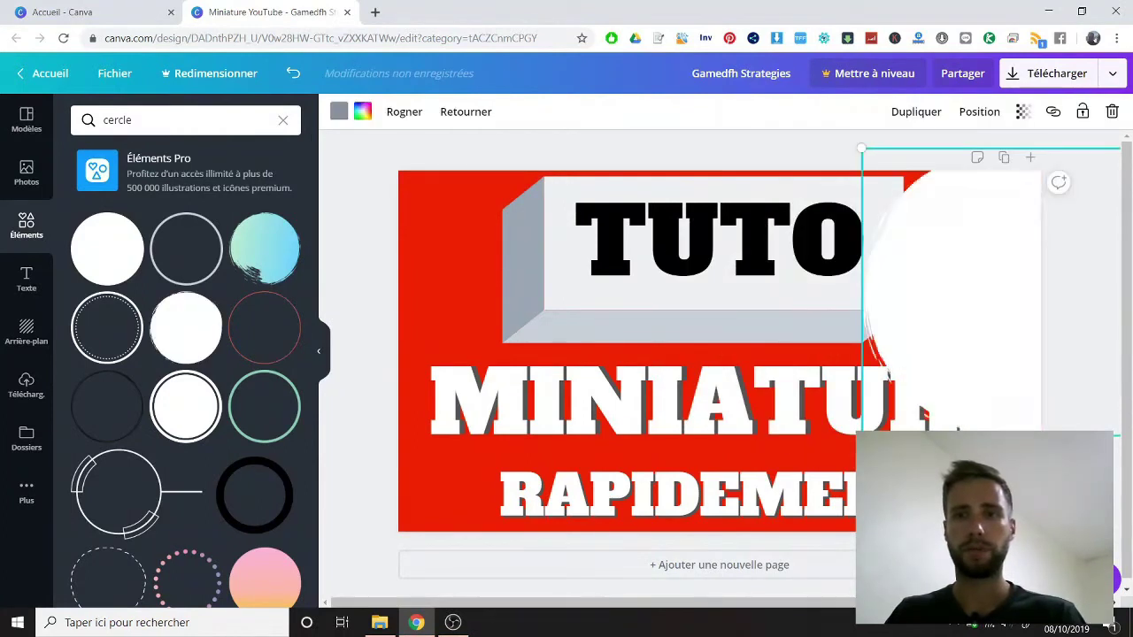
left_click_drag(995, 394, 974, 390)
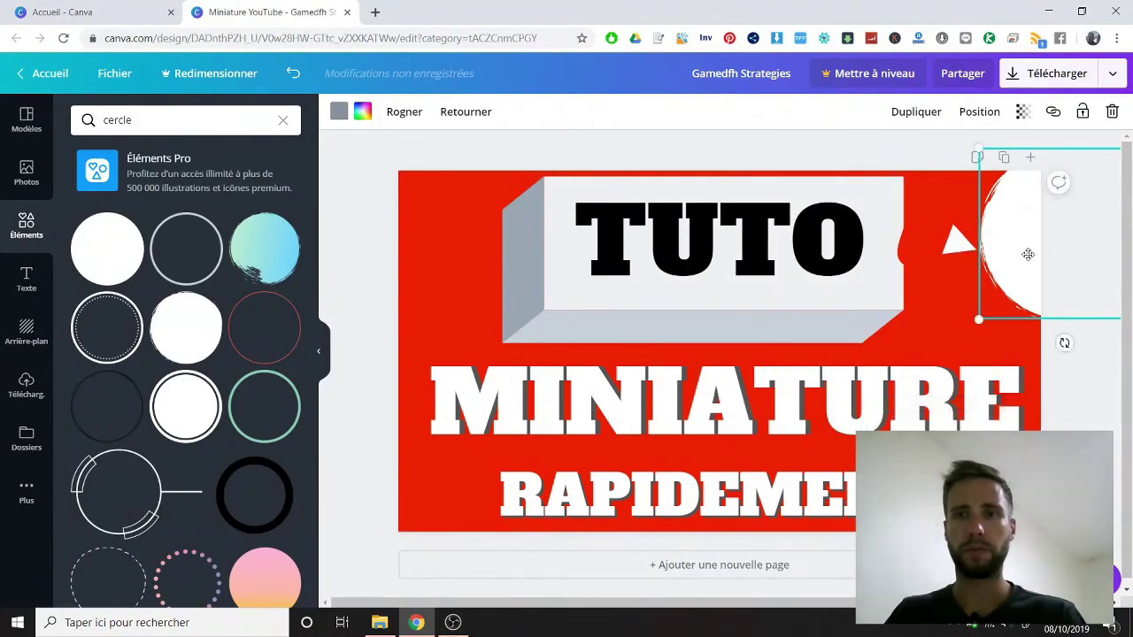
left_click_drag(953, 271, 930, 265)
left_click_drag(937, 266, 932, 265)
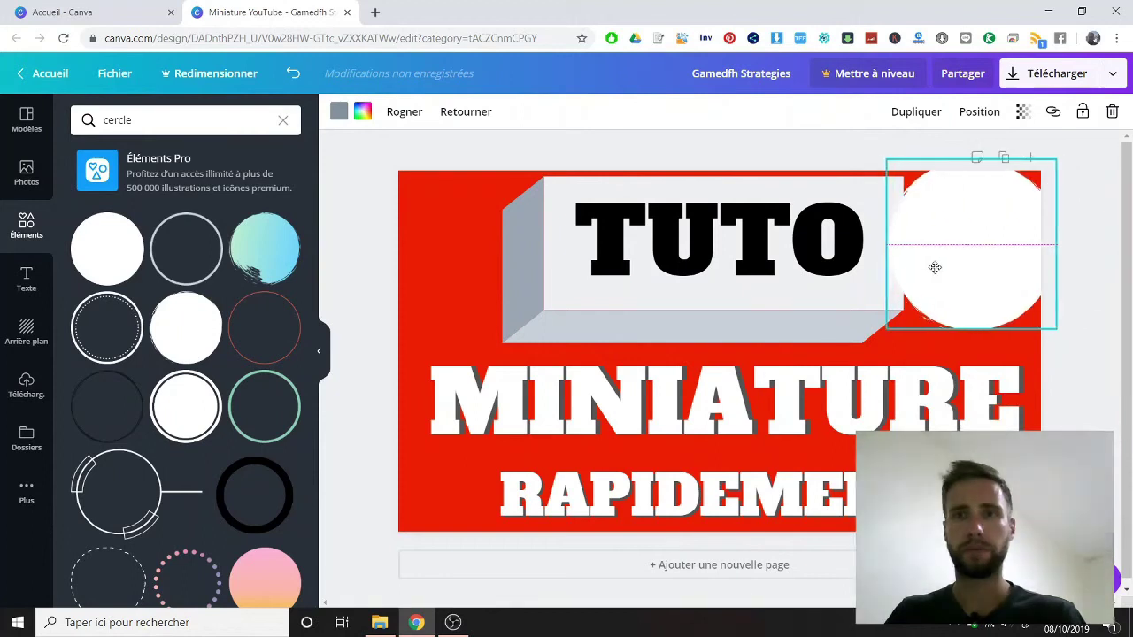
left_click(979, 112)
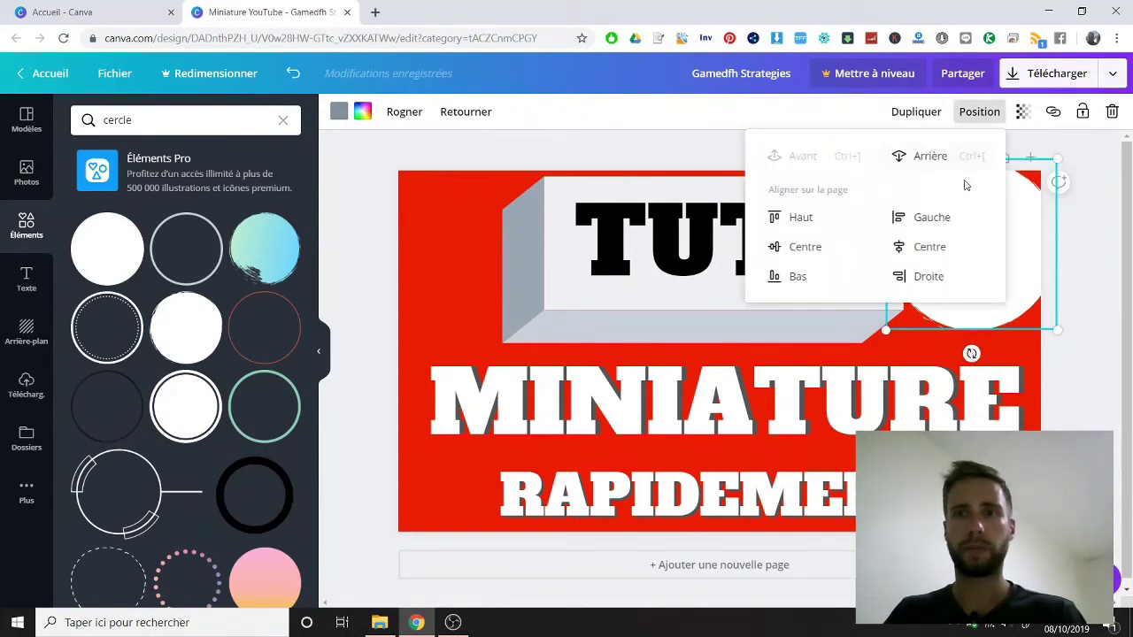
left_click(935, 164)
left_click(1097, 292)
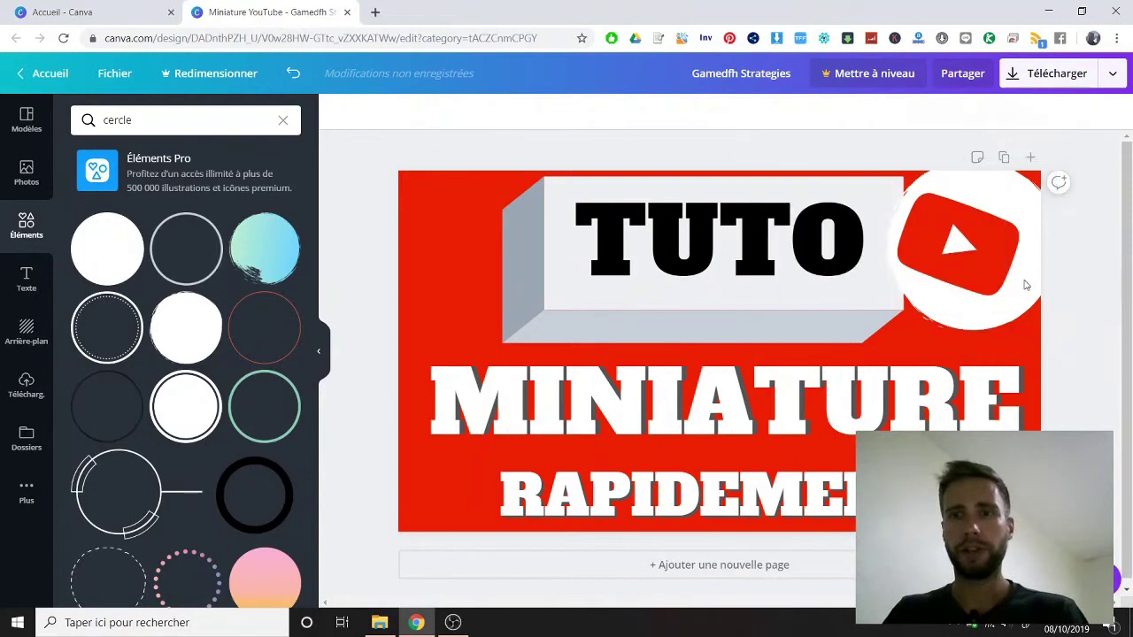
Shift the YouTube logo and the white circle closer to the page's upper-right corner, keeping the logo inside the circle.
left_click_drag(977, 252, 998, 252)
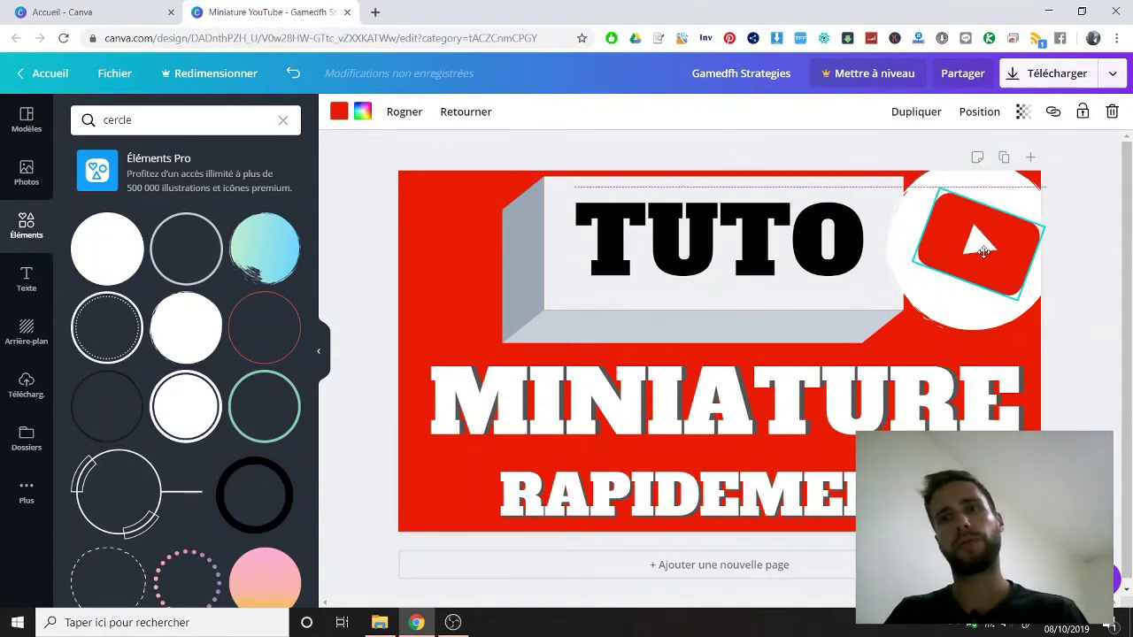
left_click_drag(958, 303, 977, 322)
left_click(977, 322)
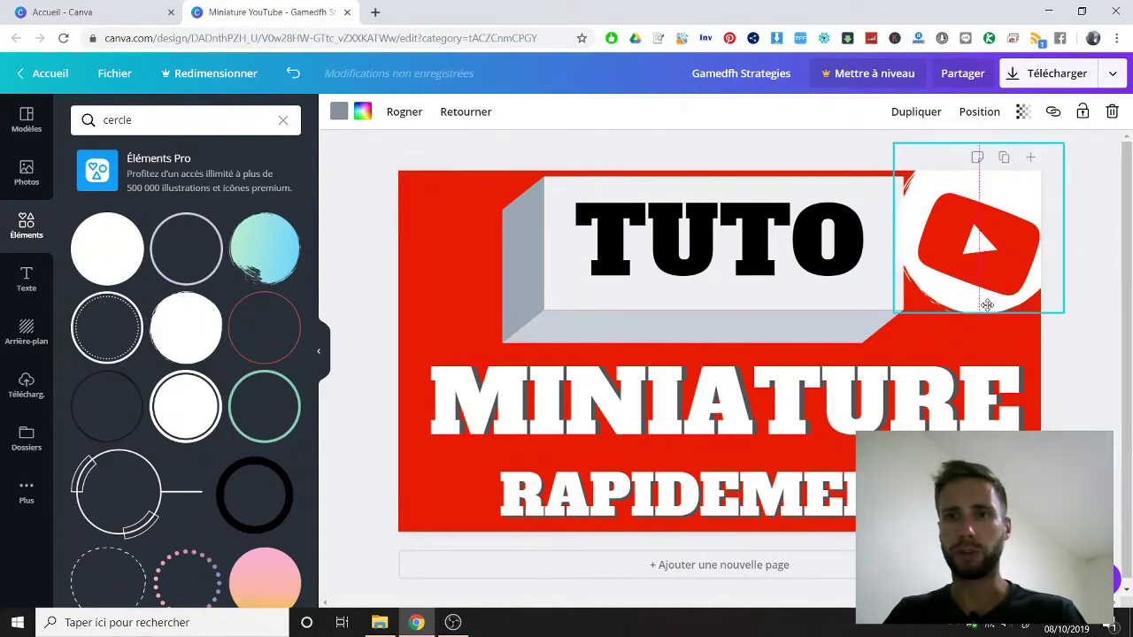
key("ctrl+z")
key("ctrl+y")
Give the white circle a shadow: a dark grey duplicate enlarged to 363 × 363, offset left and down, and sent behind it.
left_click(935, 297)
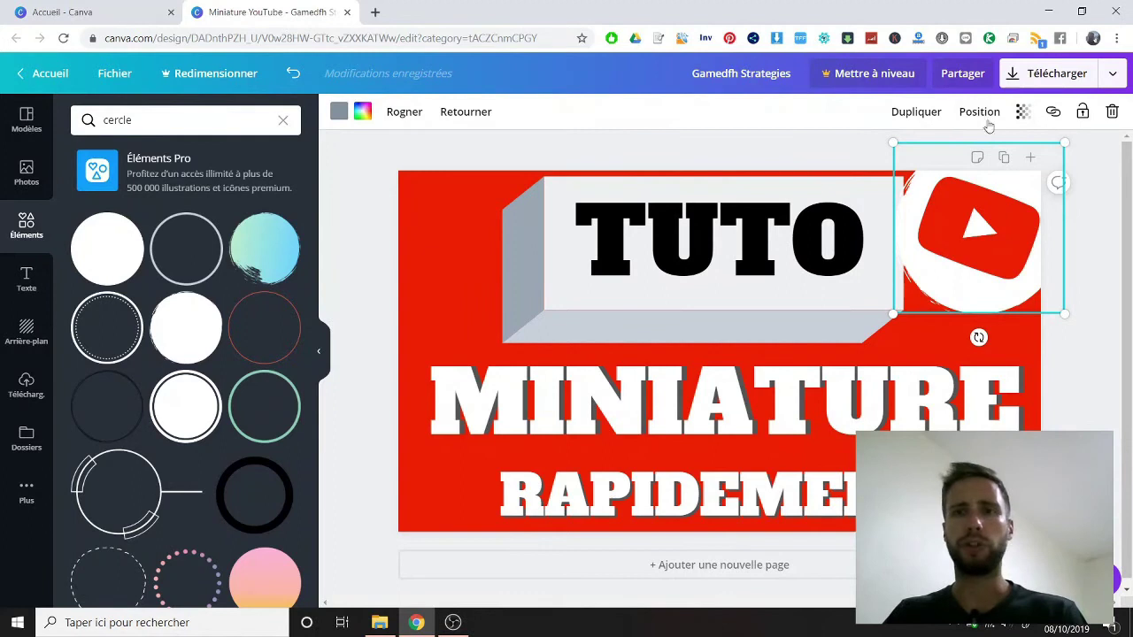
left_click_drag(931, 248, 951, 295)
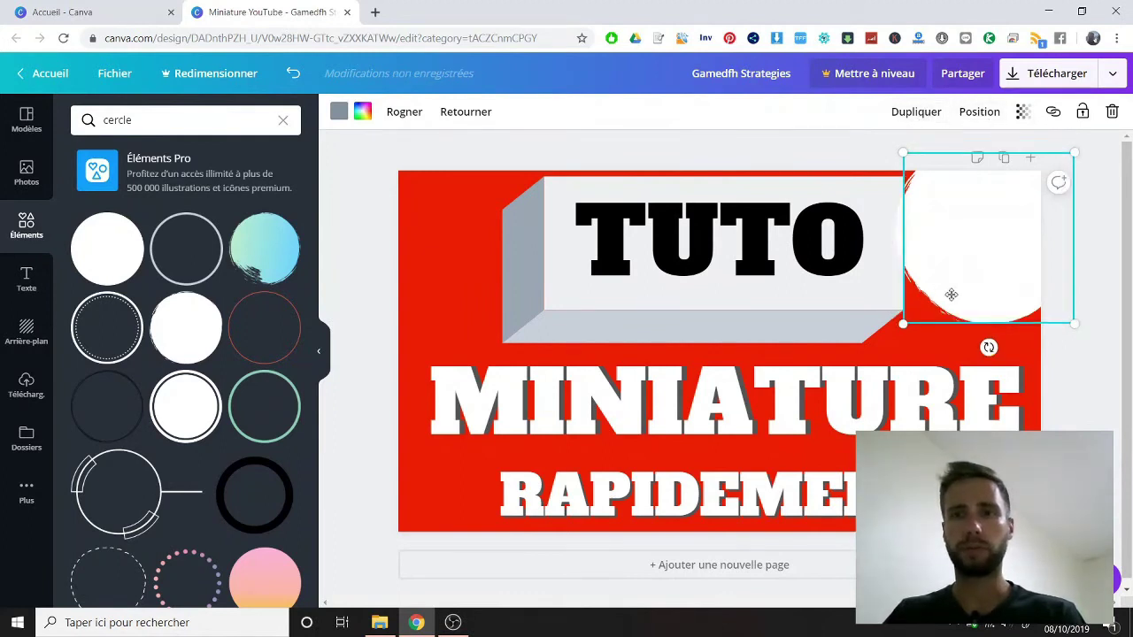
left_click(345, 113)
left_click_drag(891, 156, 881, 148)
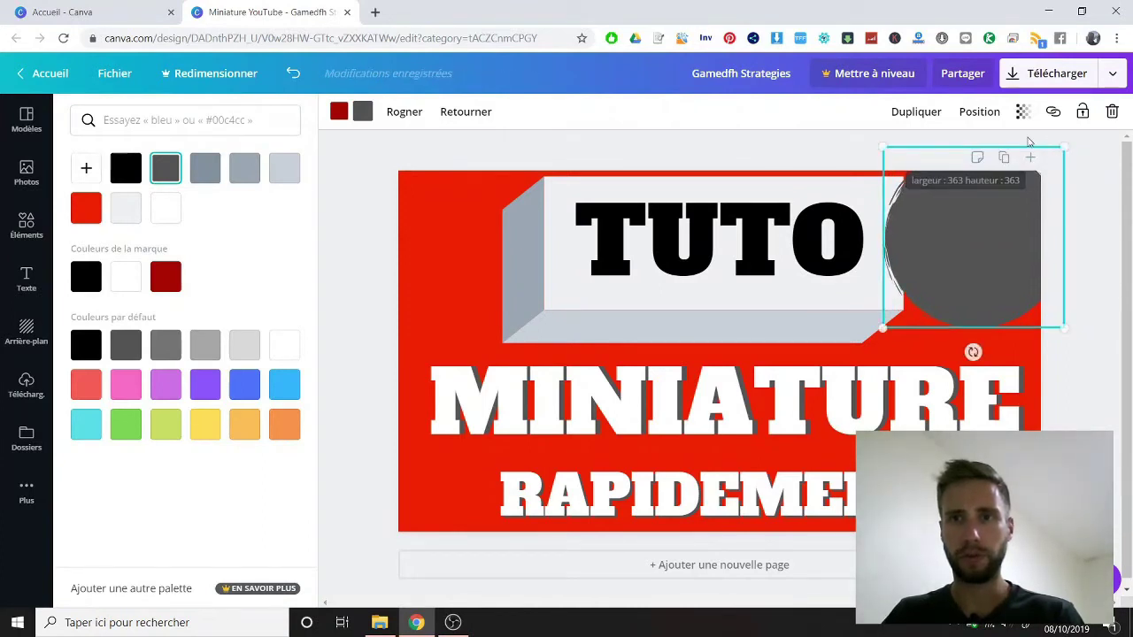
left_click(979, 111)
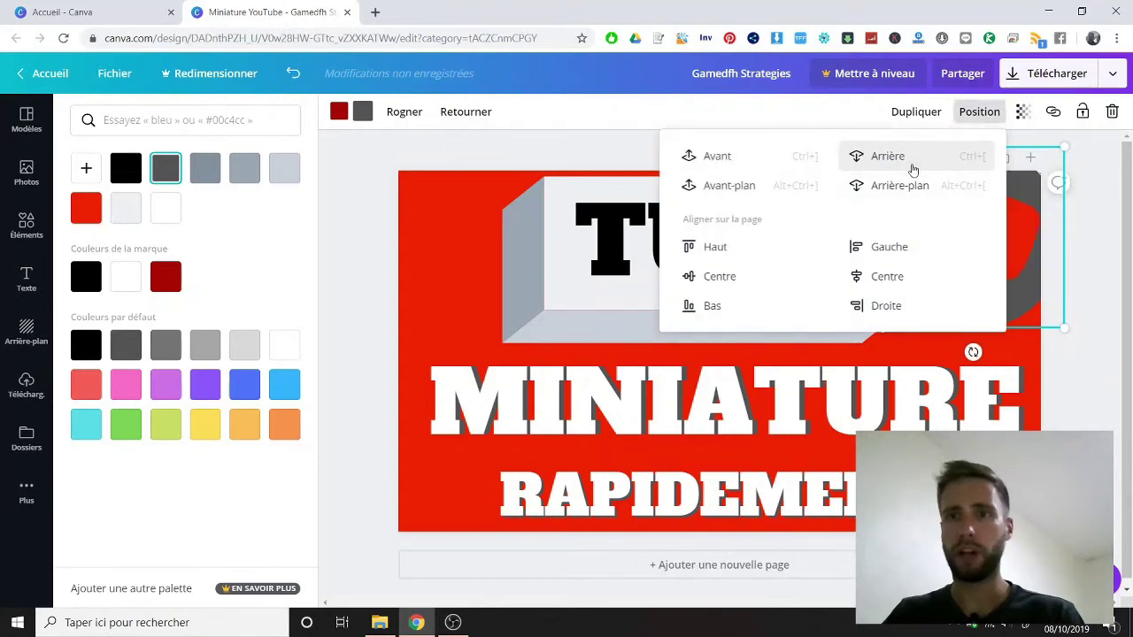
left_click(912, 168)
left_click(1100, 323)
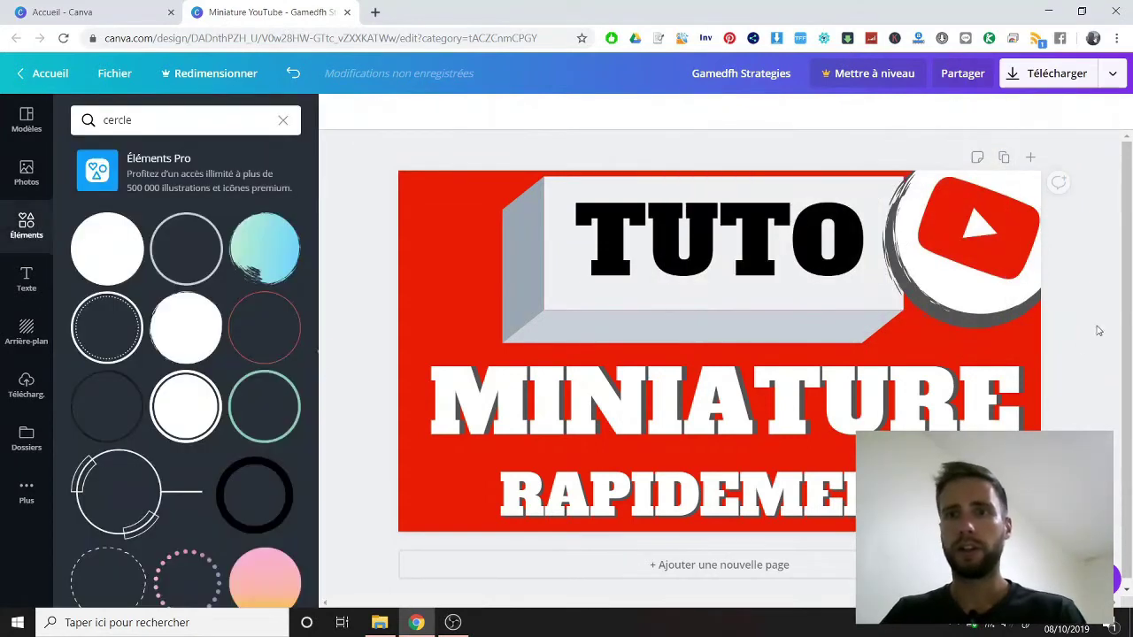
Nudge the white circle and the YouTube logo slightly down so they sit better within the dark grey shadow circle.
left_click(950, 323)
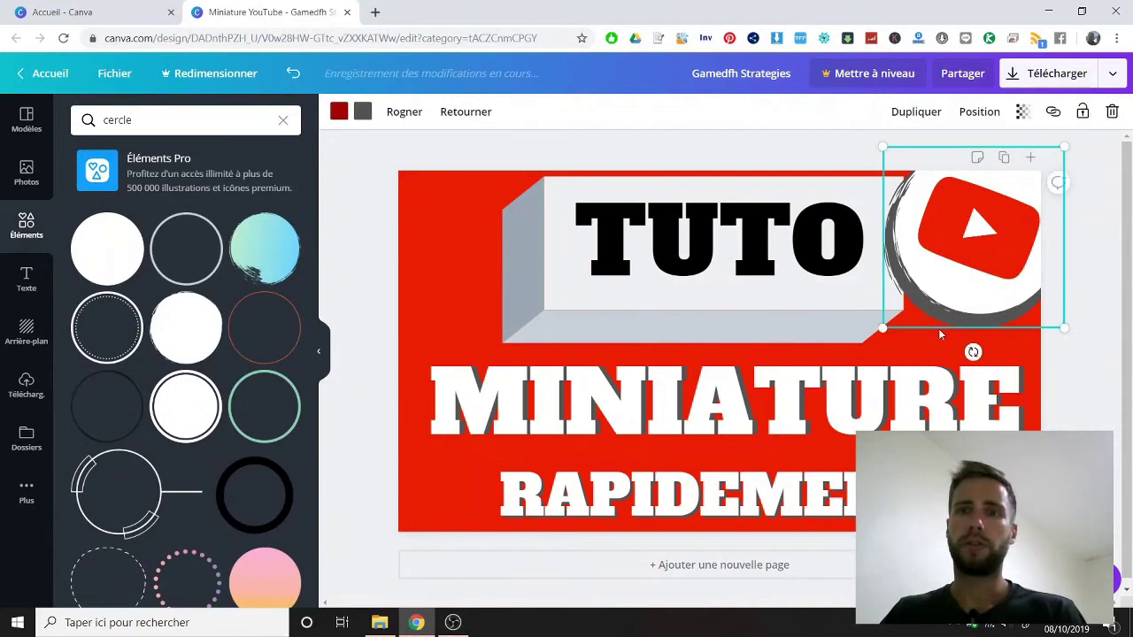
left_click_drag(947, 319, 954, 311)
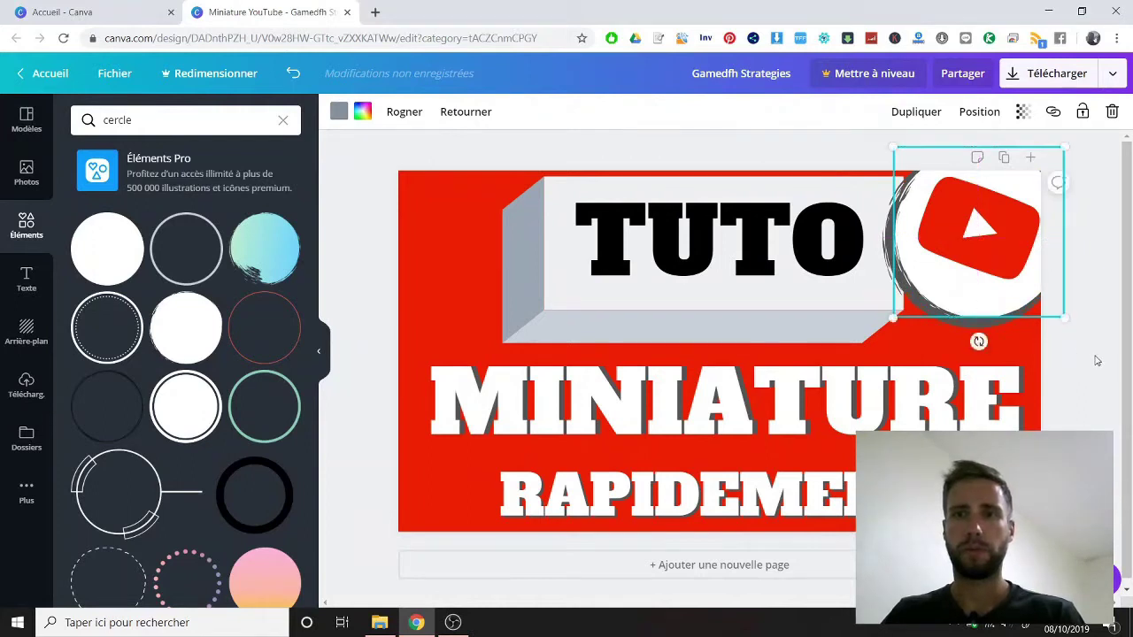
left_click(1000, 248)
left_click_drag(996, 238, 995, 245)
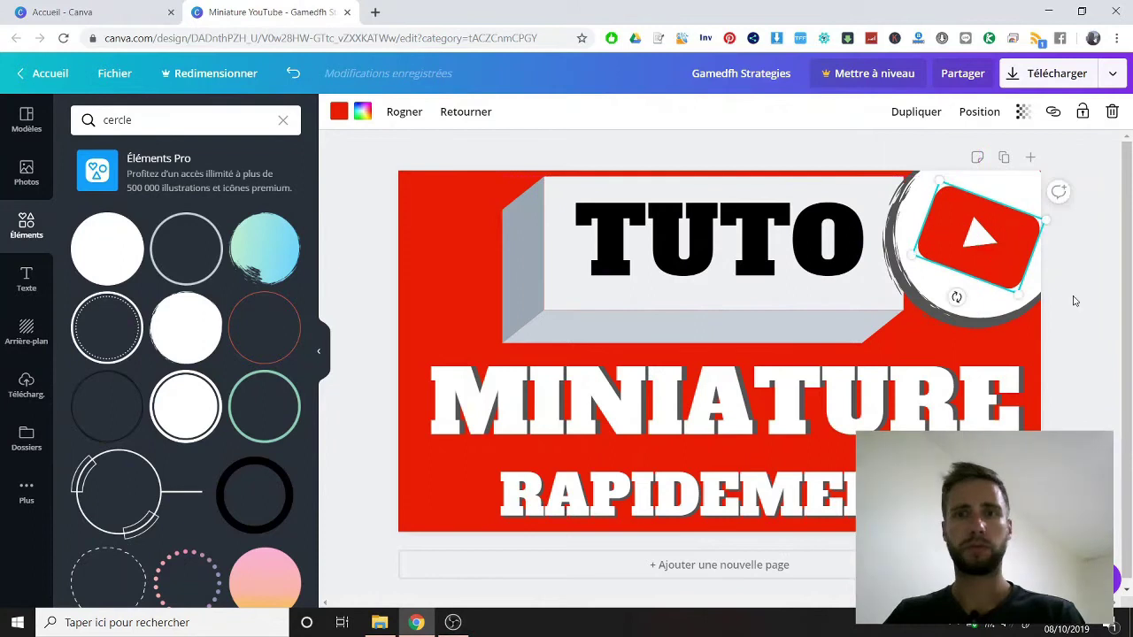
left_click(1074, 301)
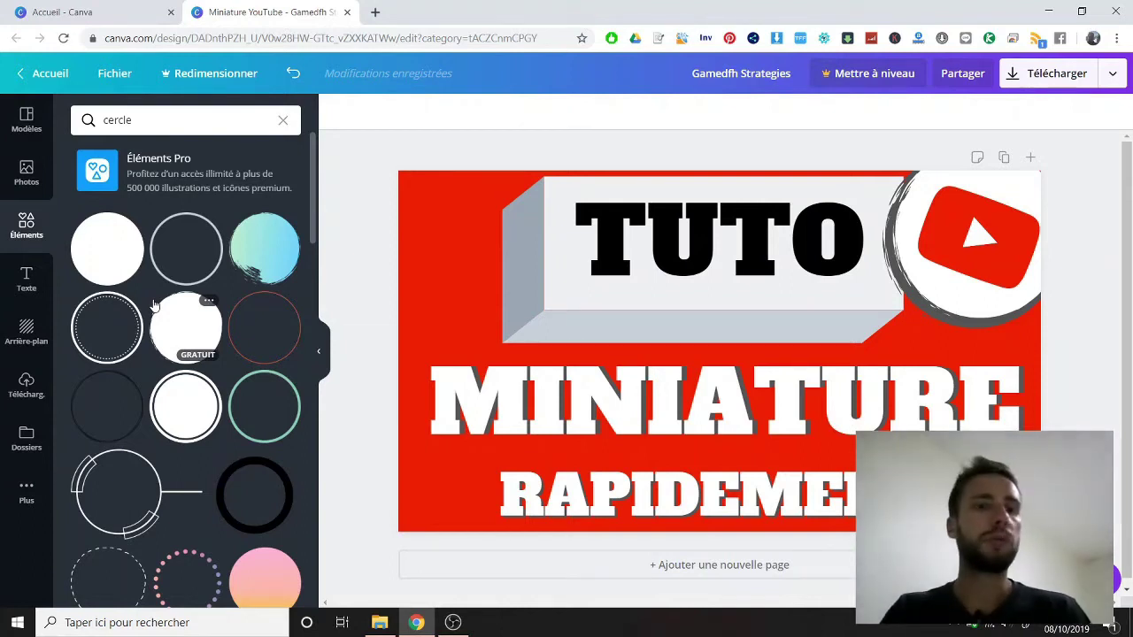
scroll(199, 356, "down", 5)
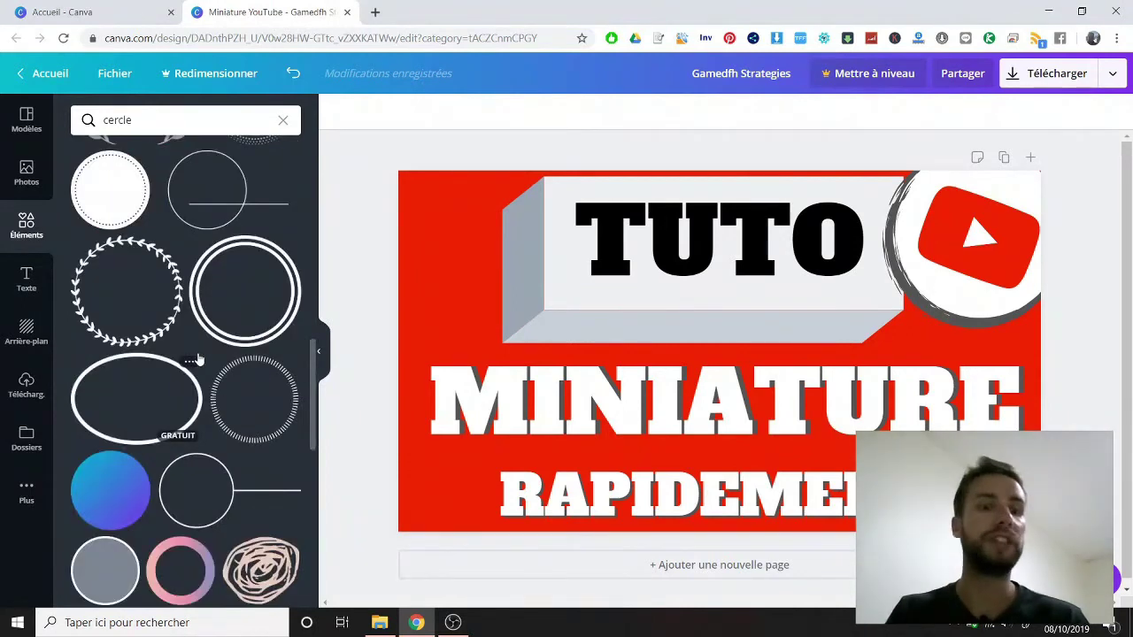
scroll(195, 354, "down", 3)
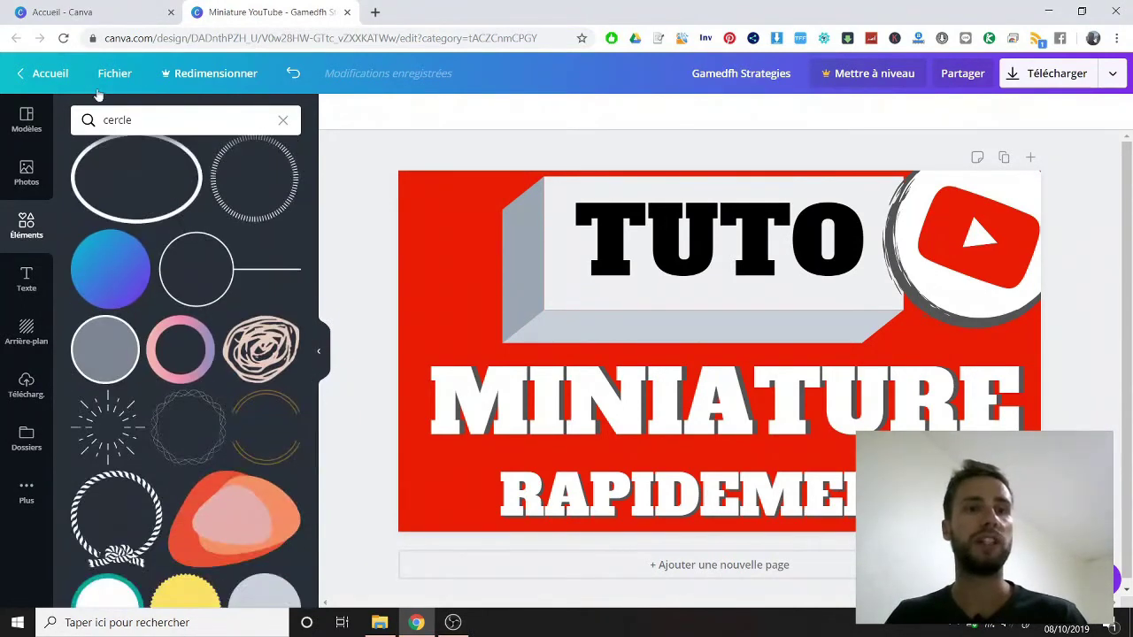
scroll(166, 373, "down", 5)
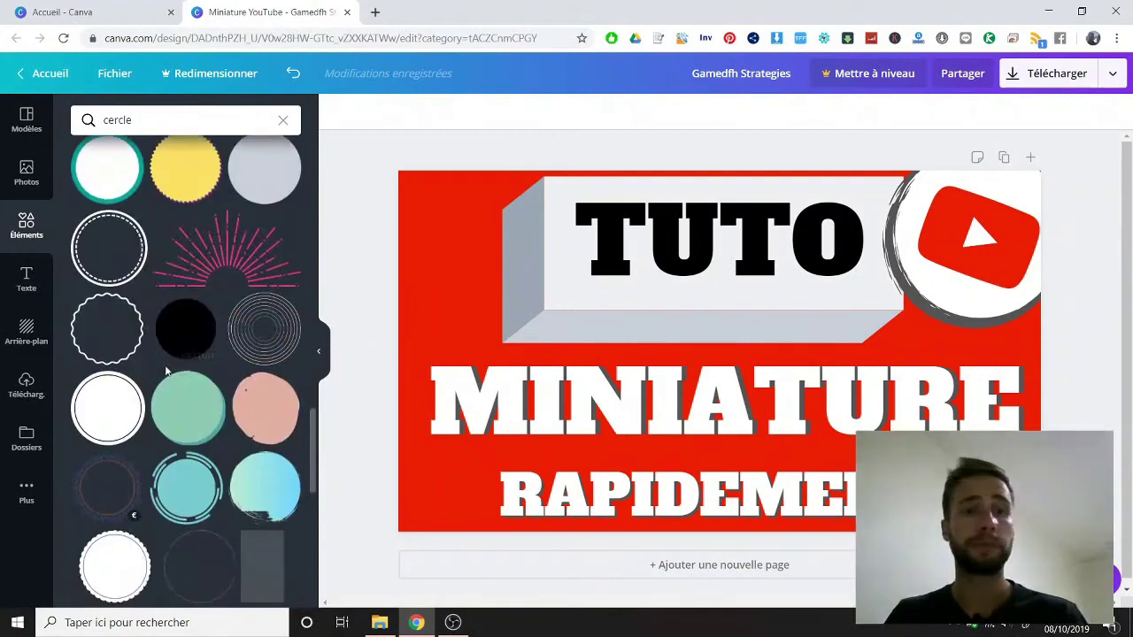
scroll(167, 373, "down", 3)
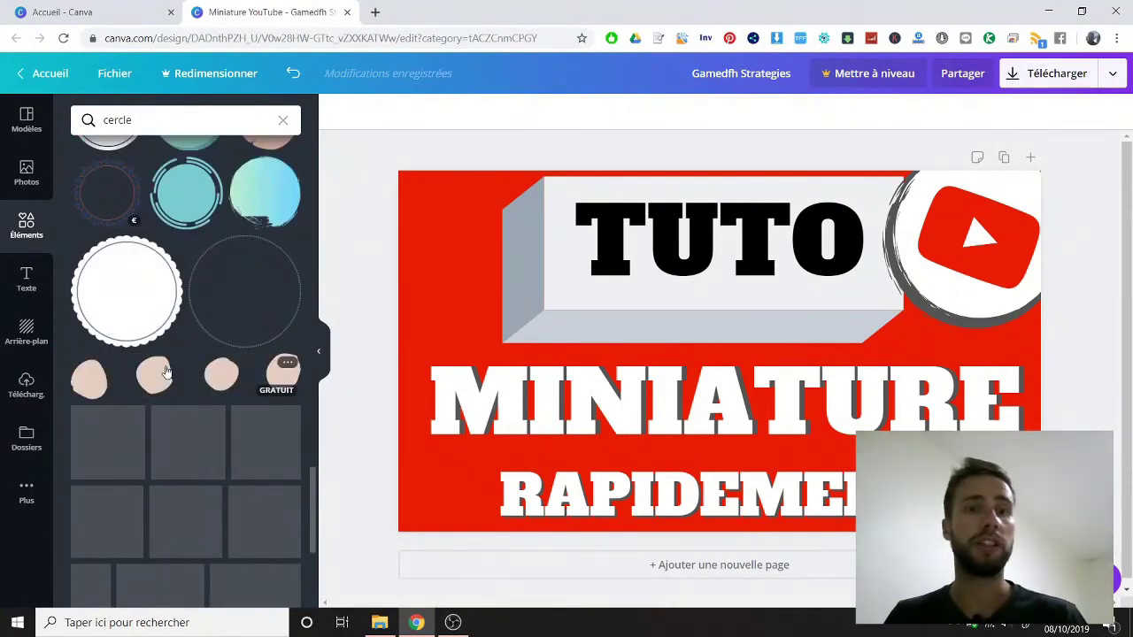